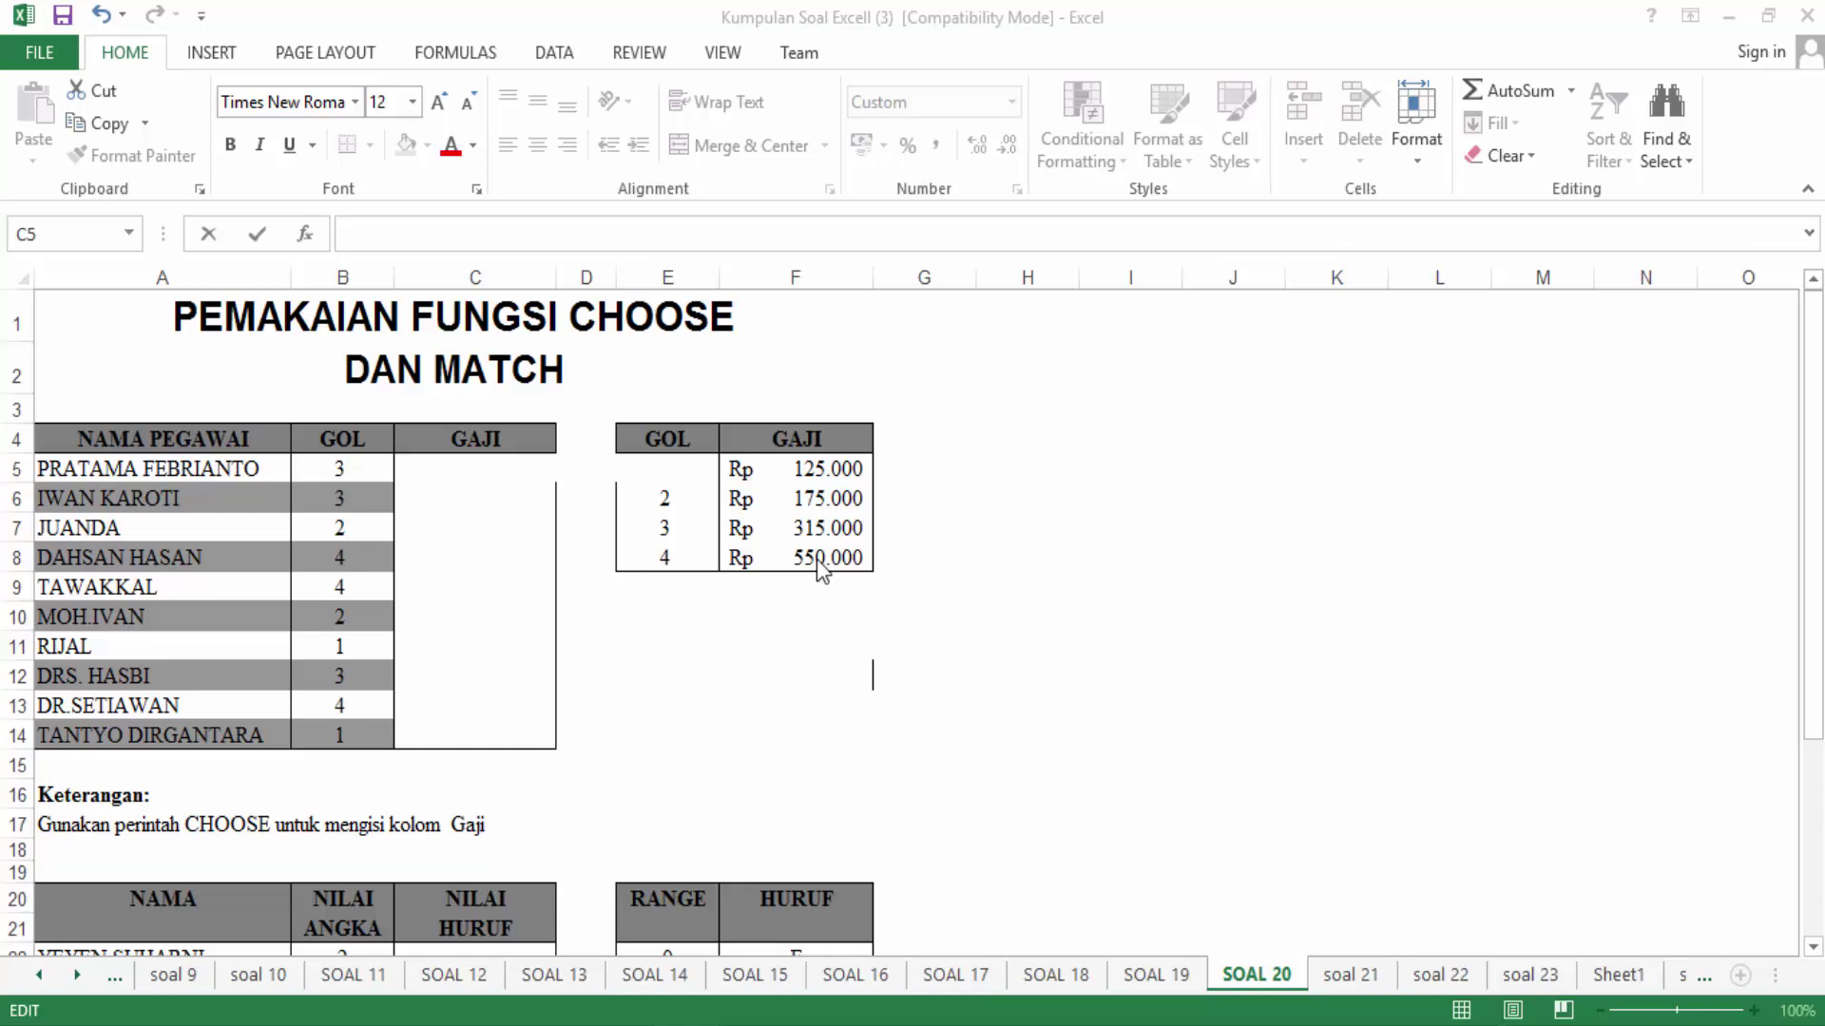
# Start C5's formula as =CHOOSE(B5;$F$5 using the GOL as index, with F5 locked.
pyautogui.click(479, 473)
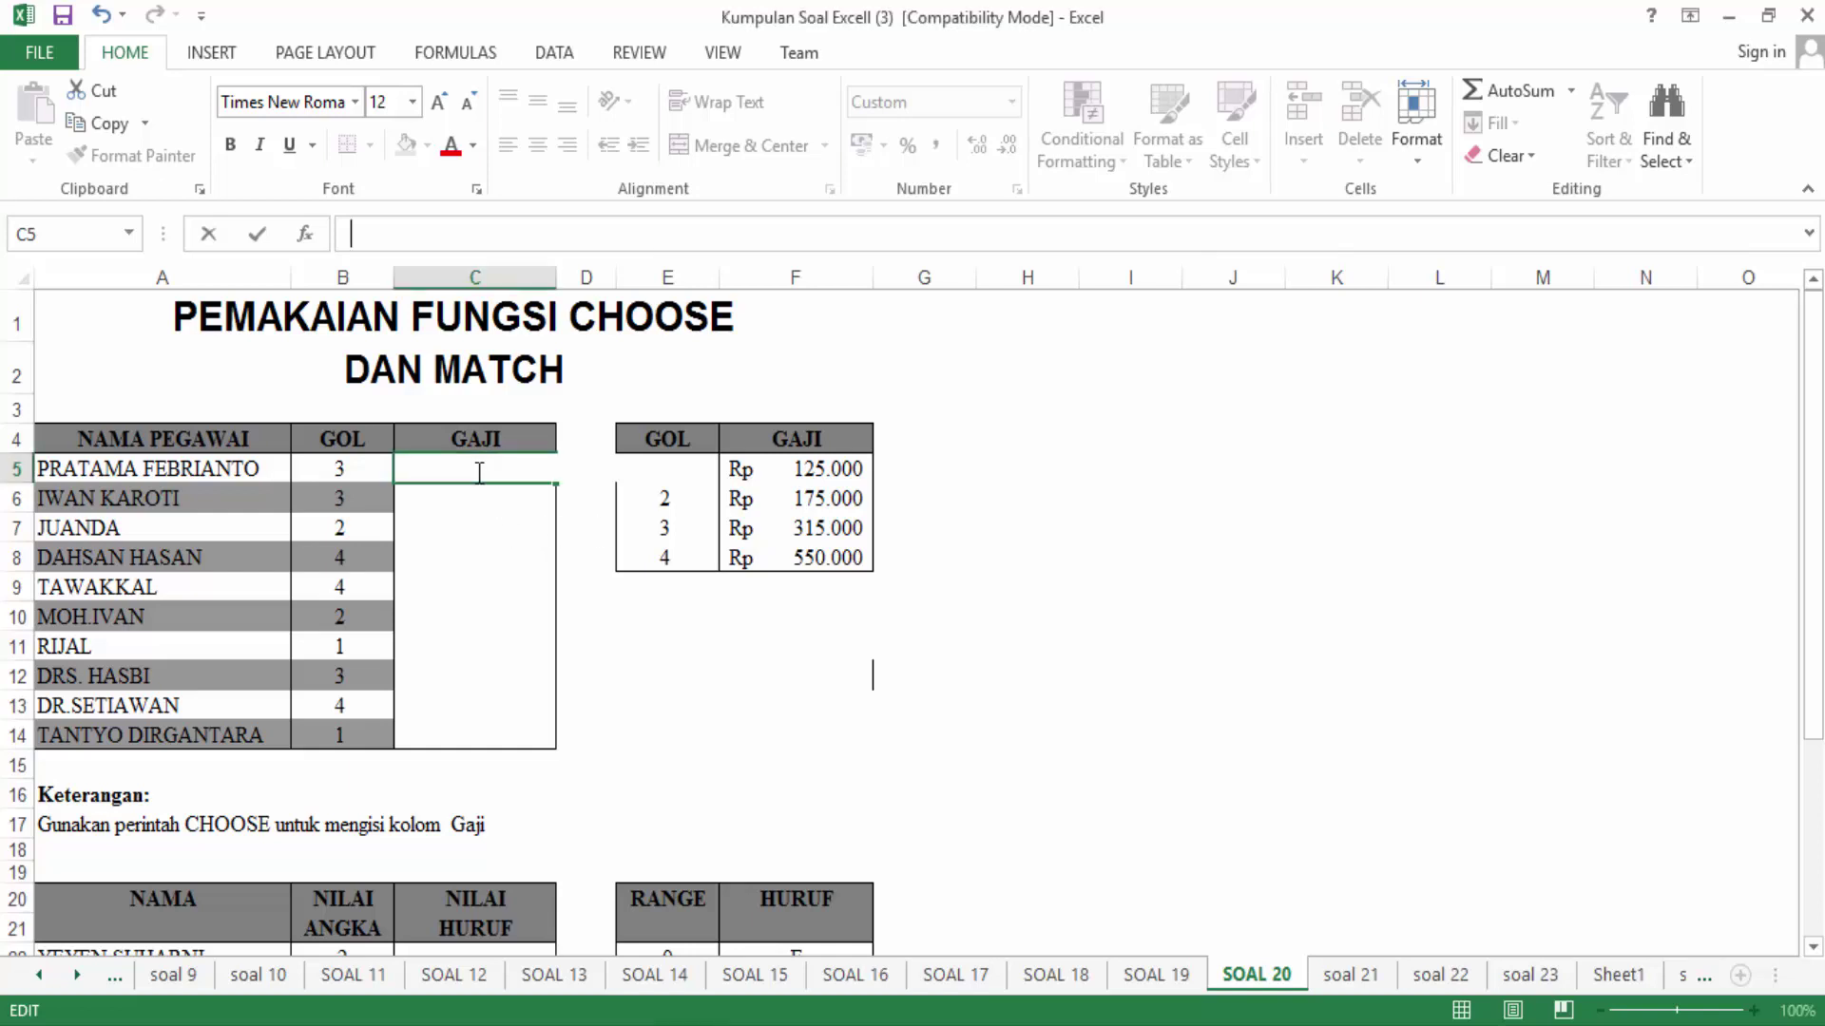
pyautogui.write('=')
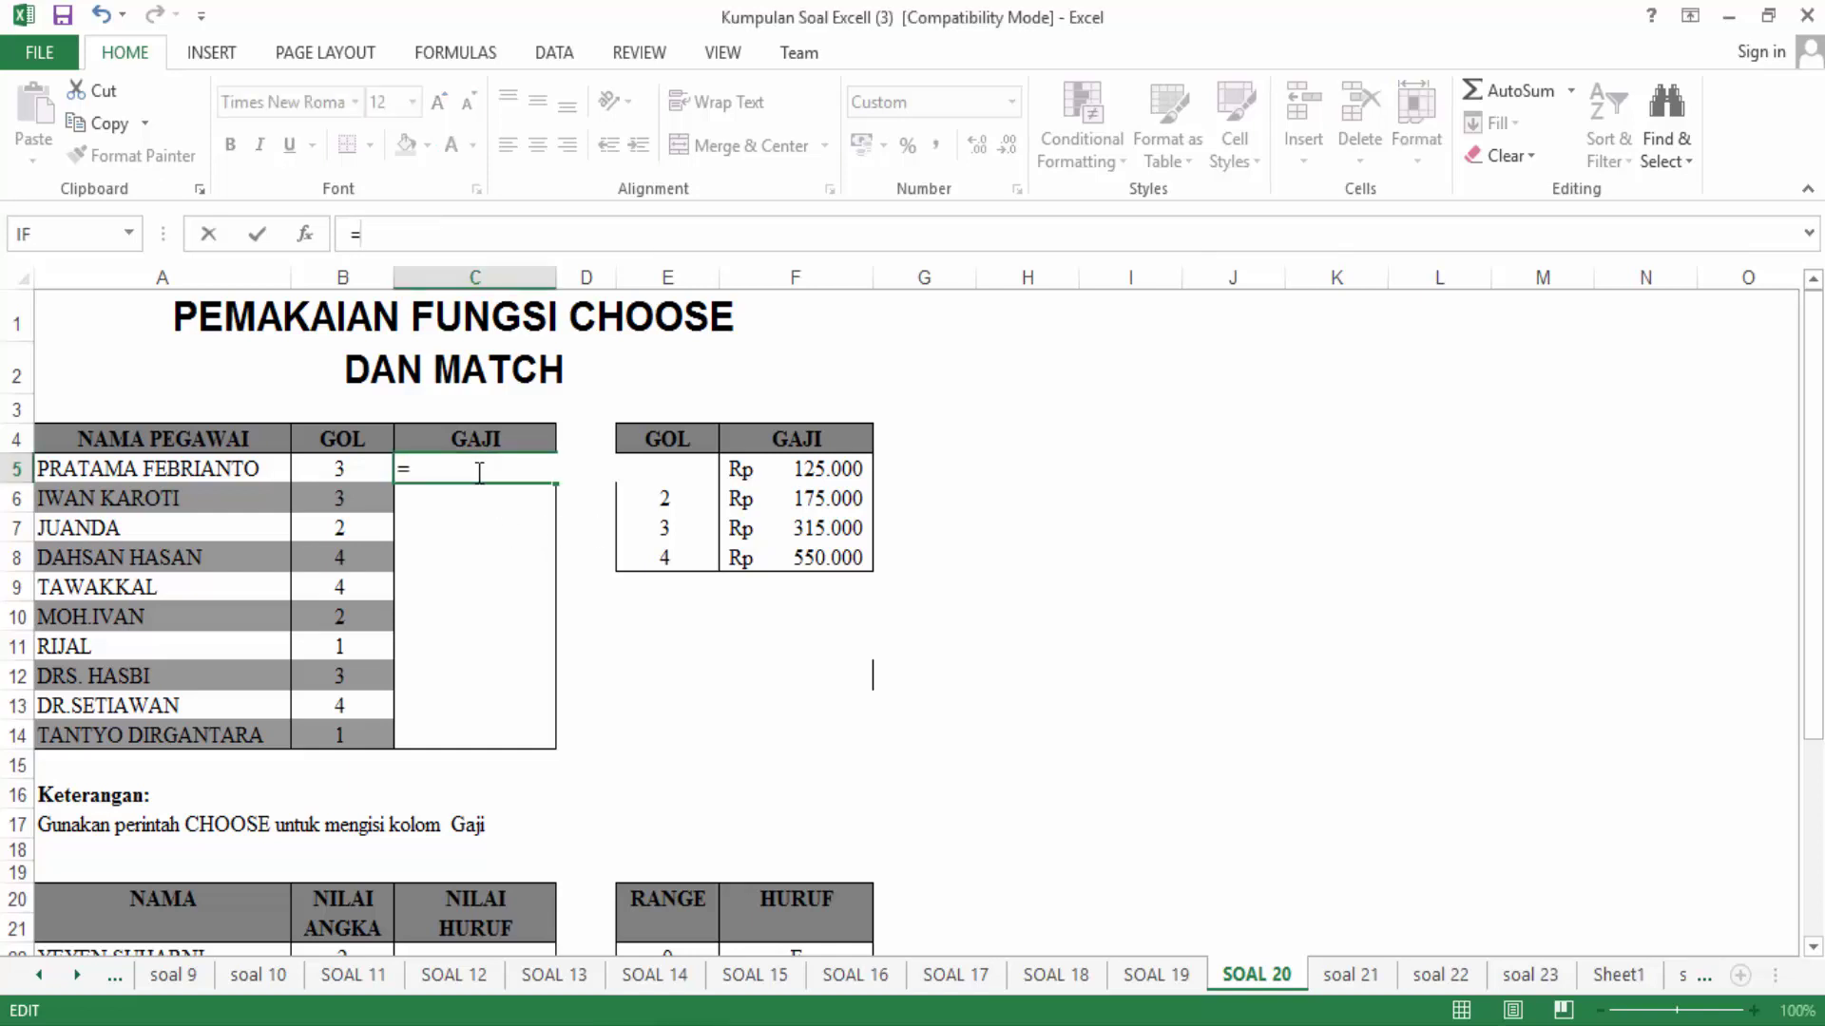
pyautogui.write('ch')
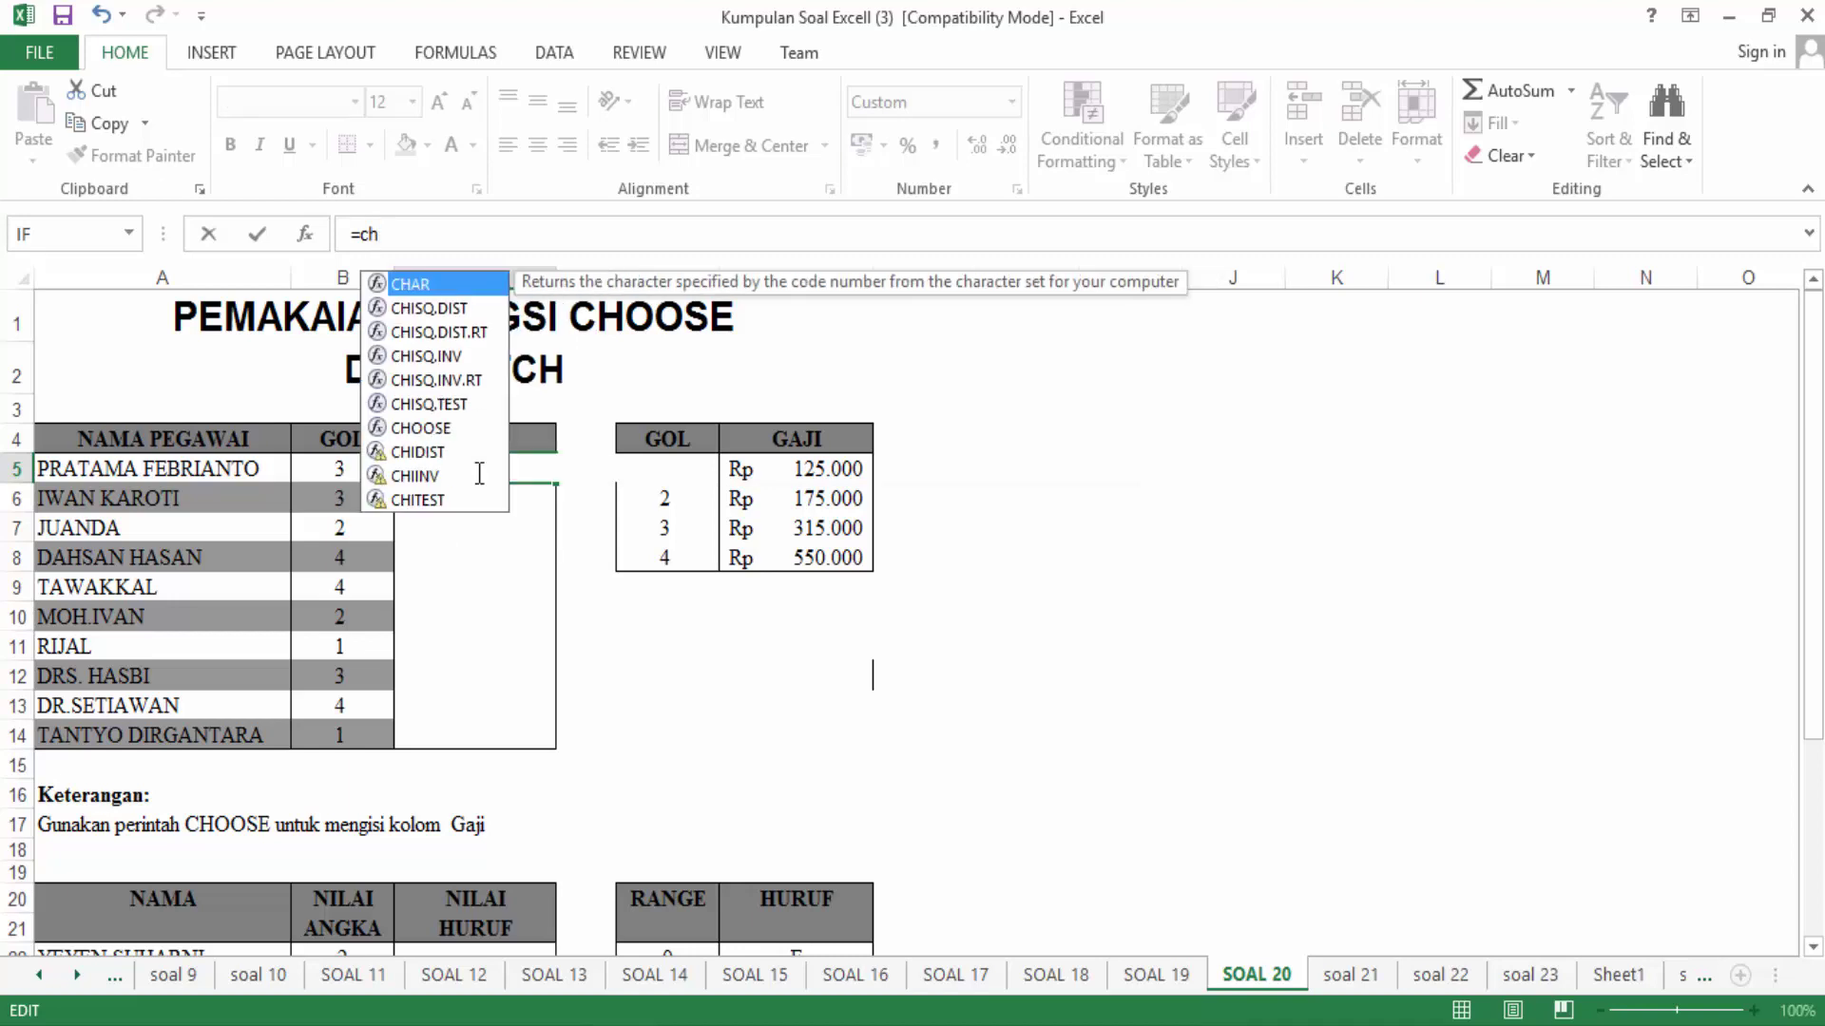
pyautogui.write('oo')
pyautogui.press('Tab')
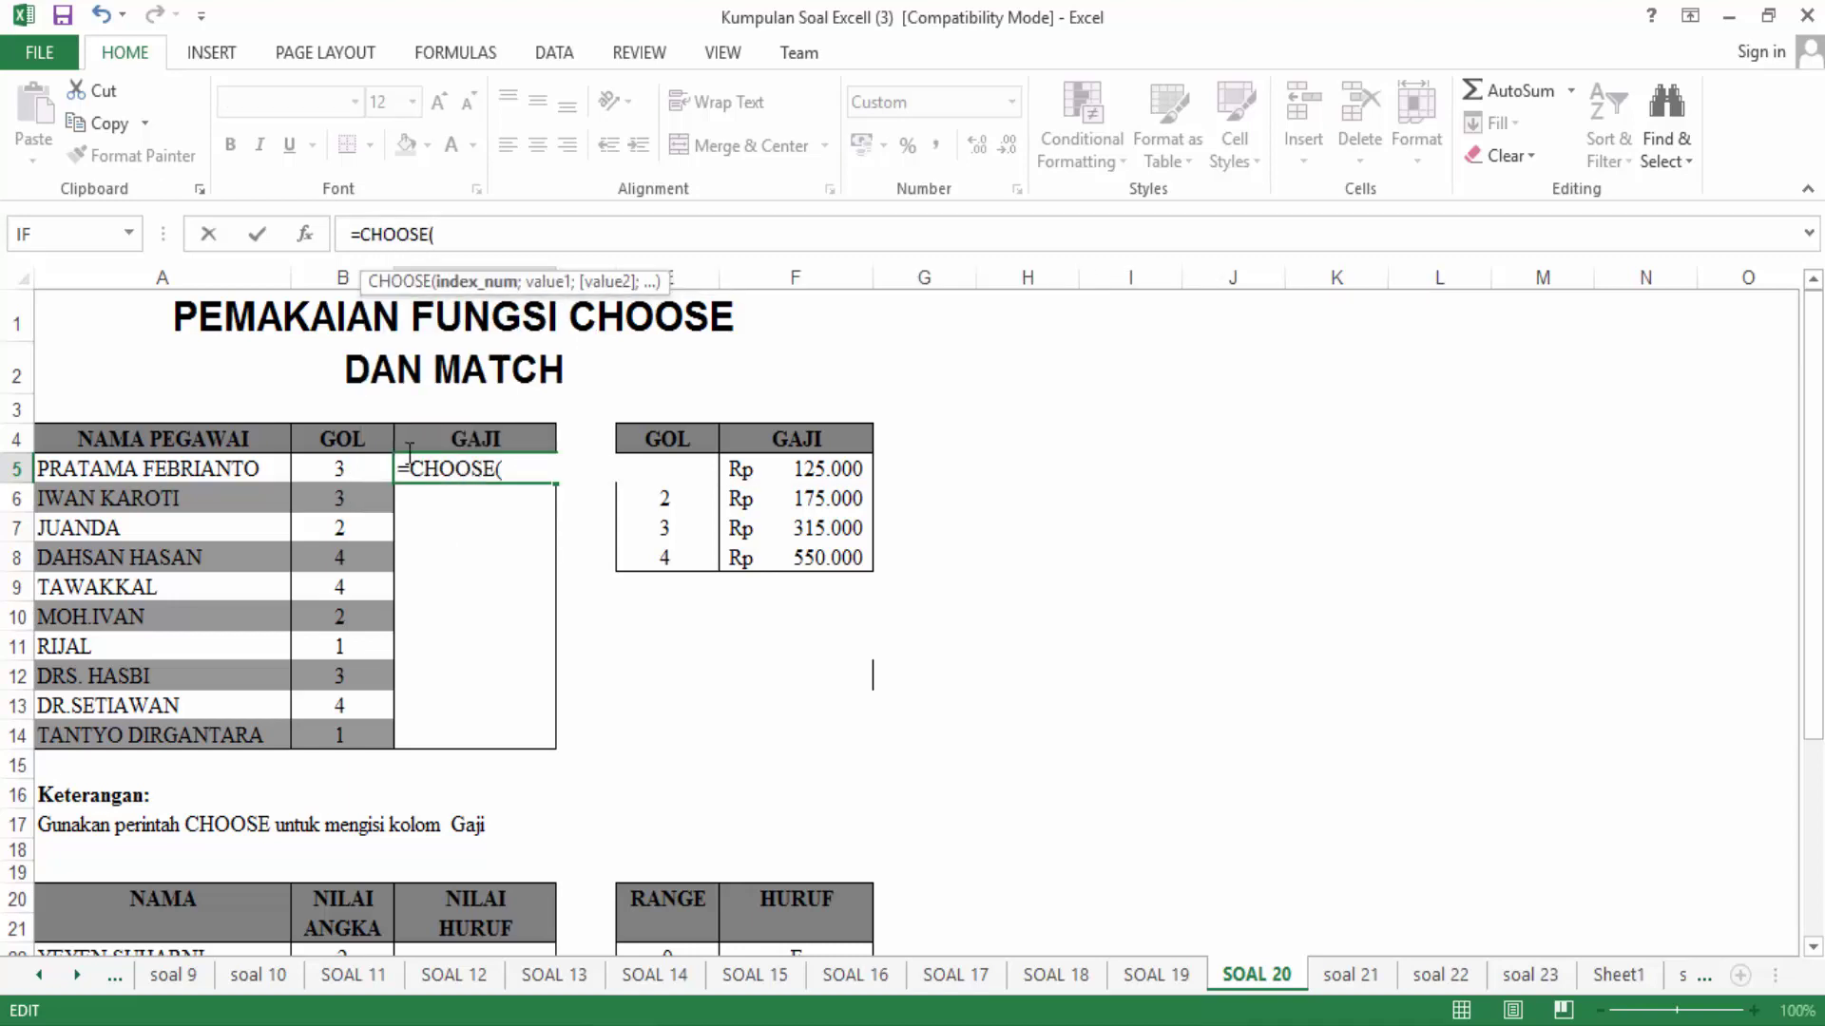
pyautogui.click(335, 465)
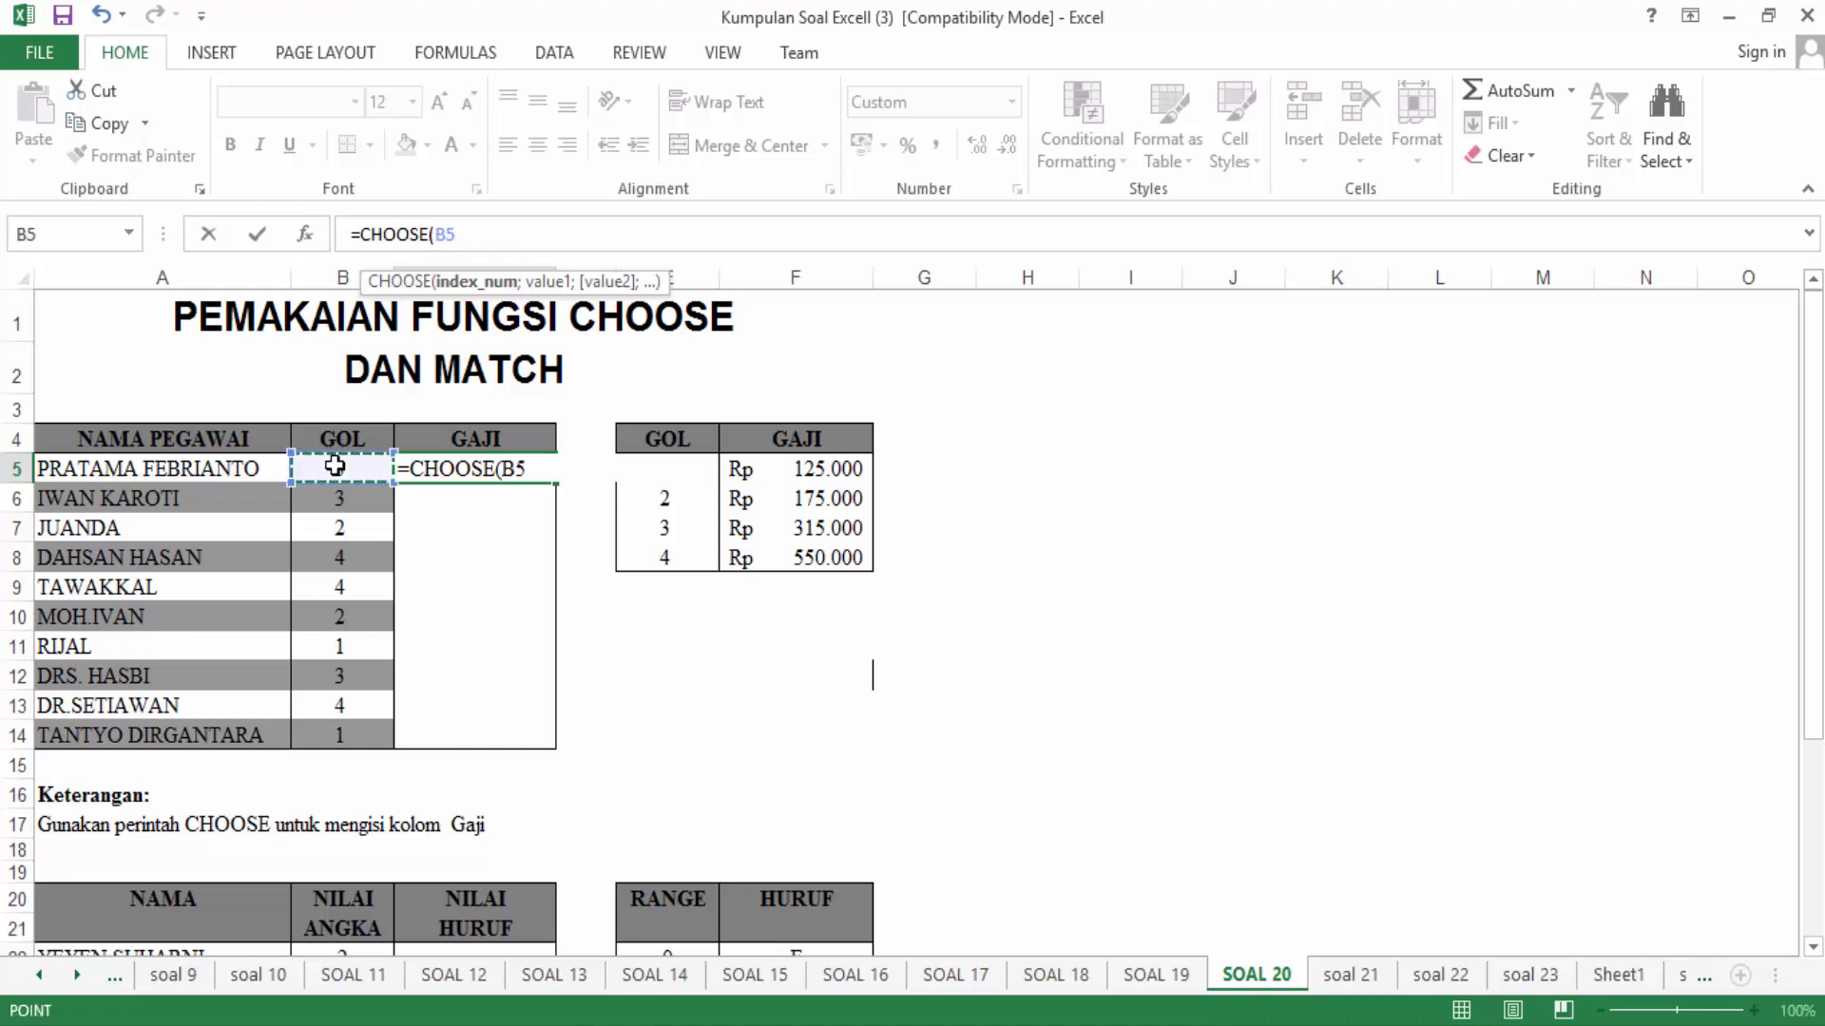
pyautogui.write(';')
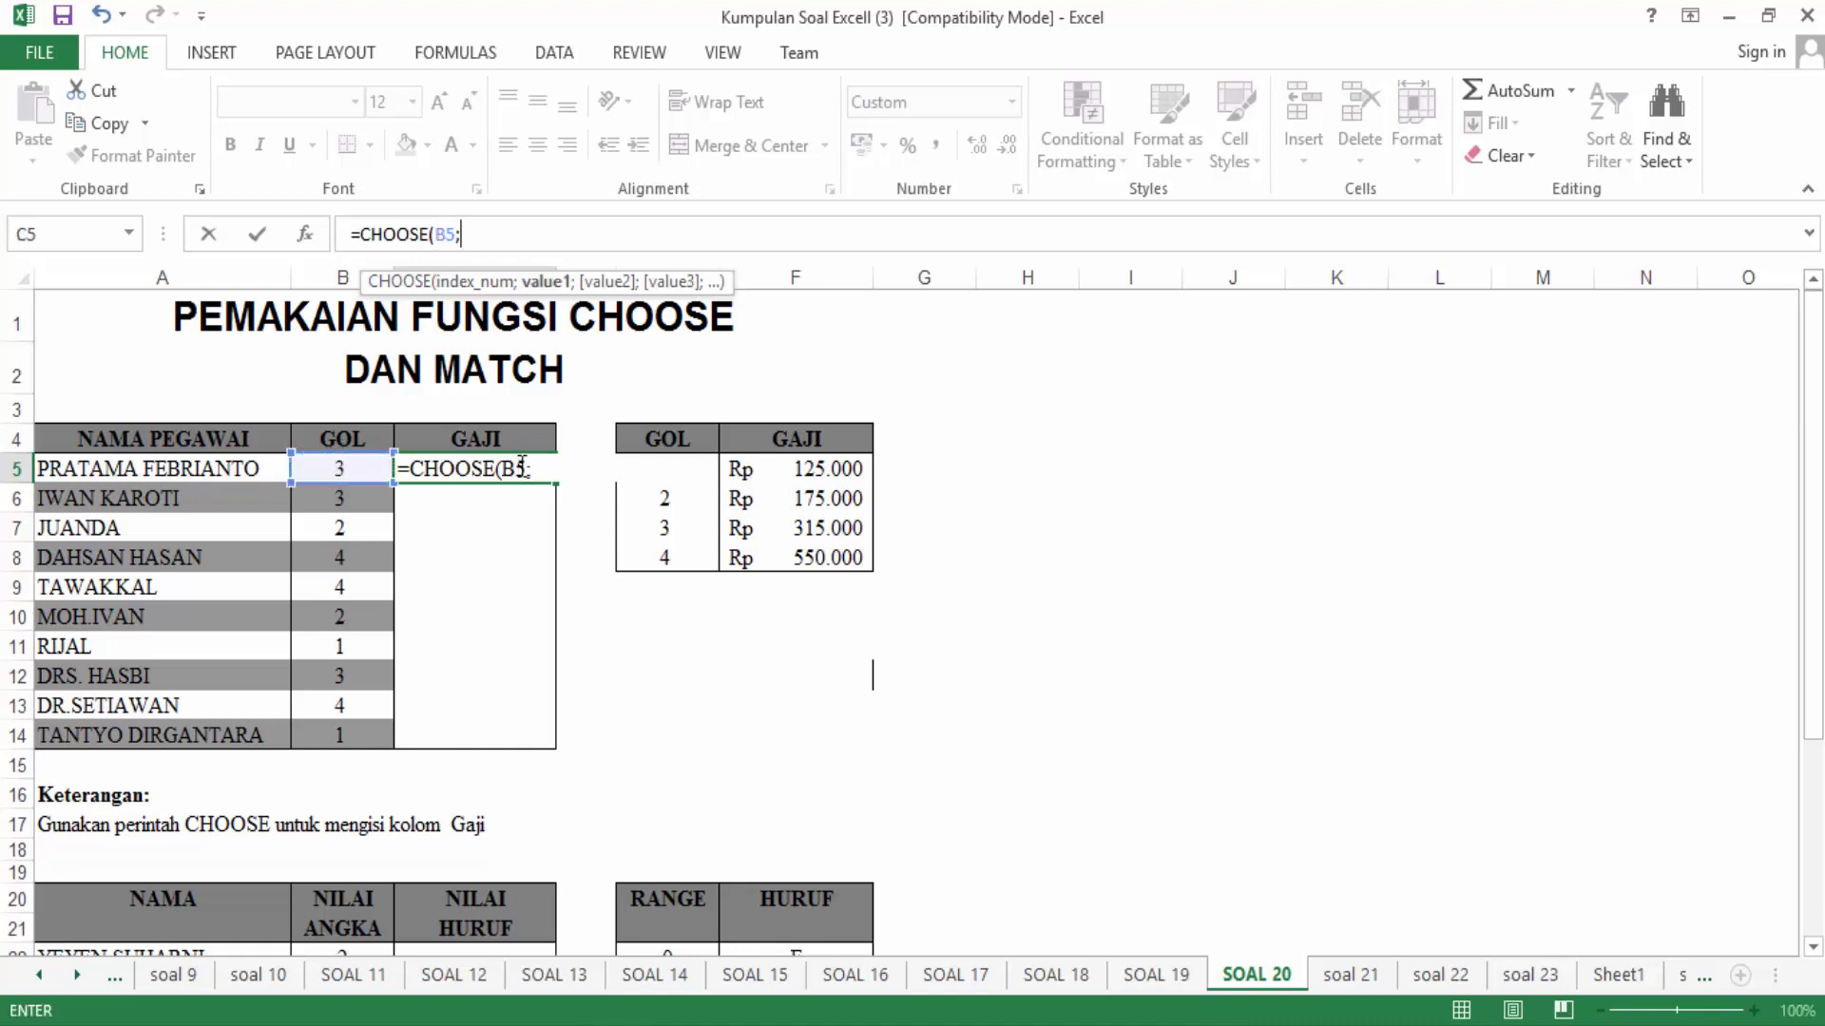
pyautogui.click(841, 467)
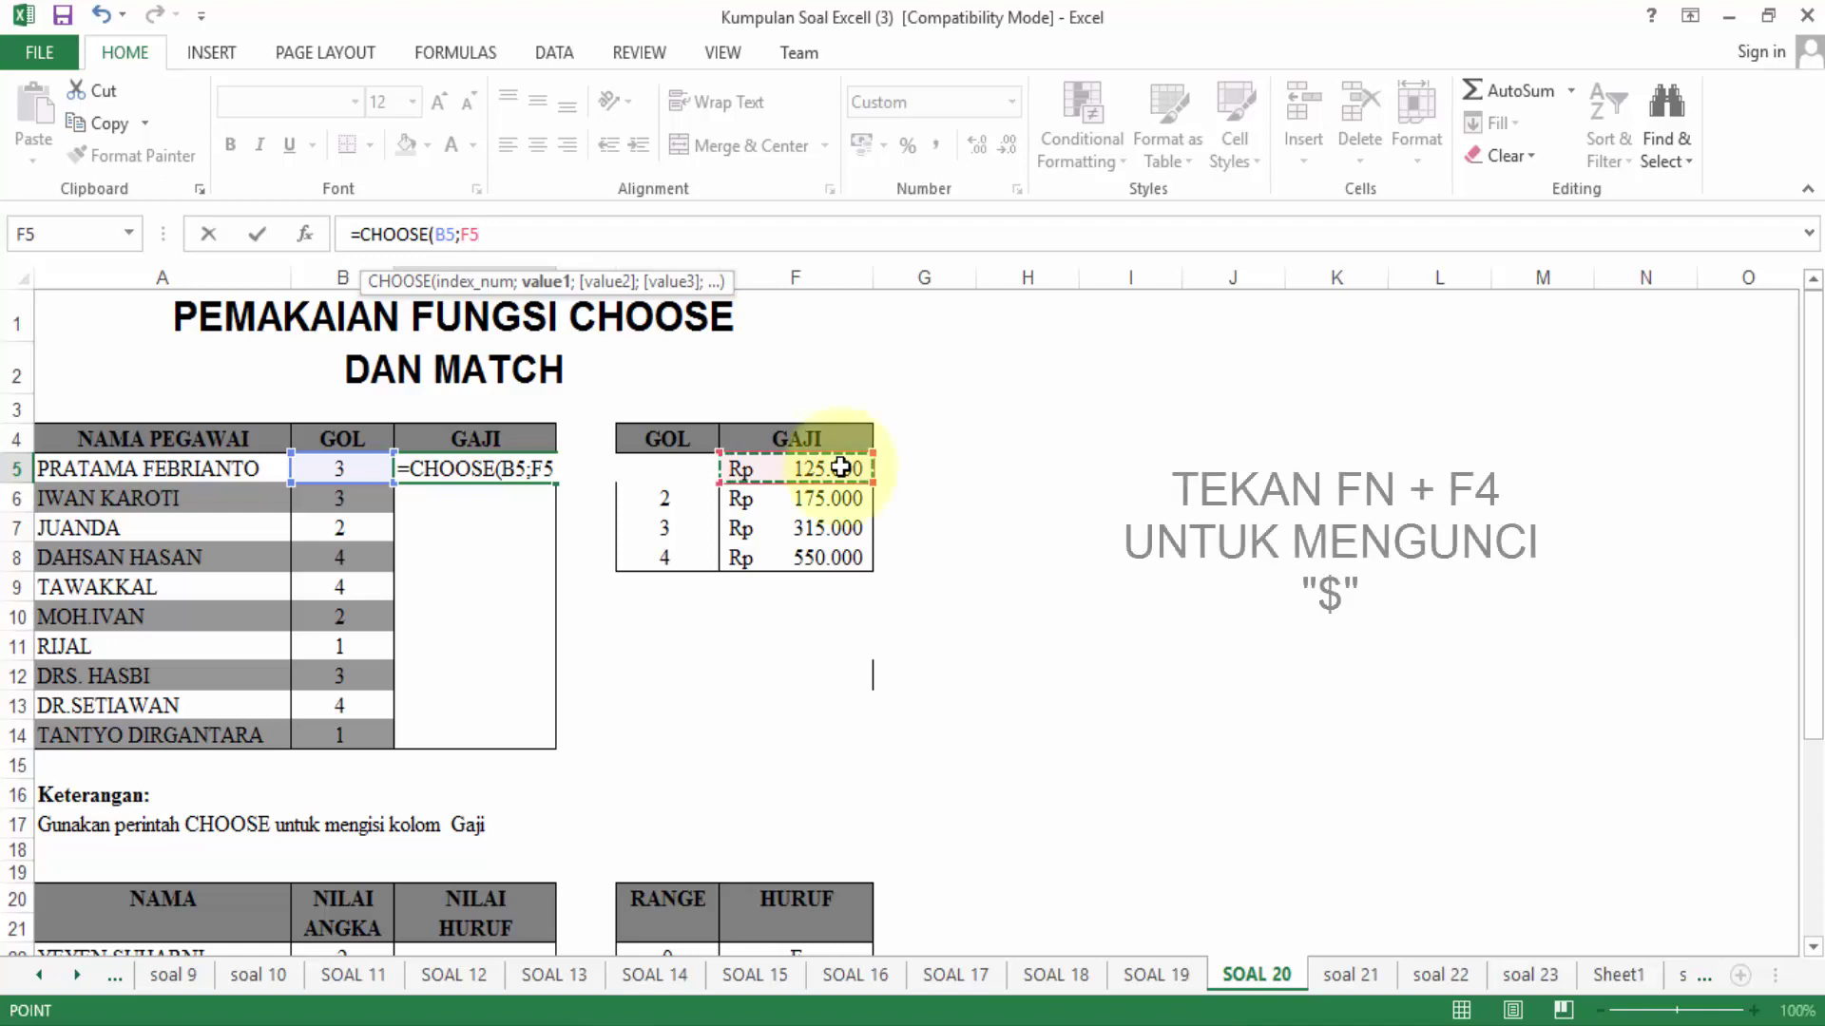
pyautogui.press('F4')
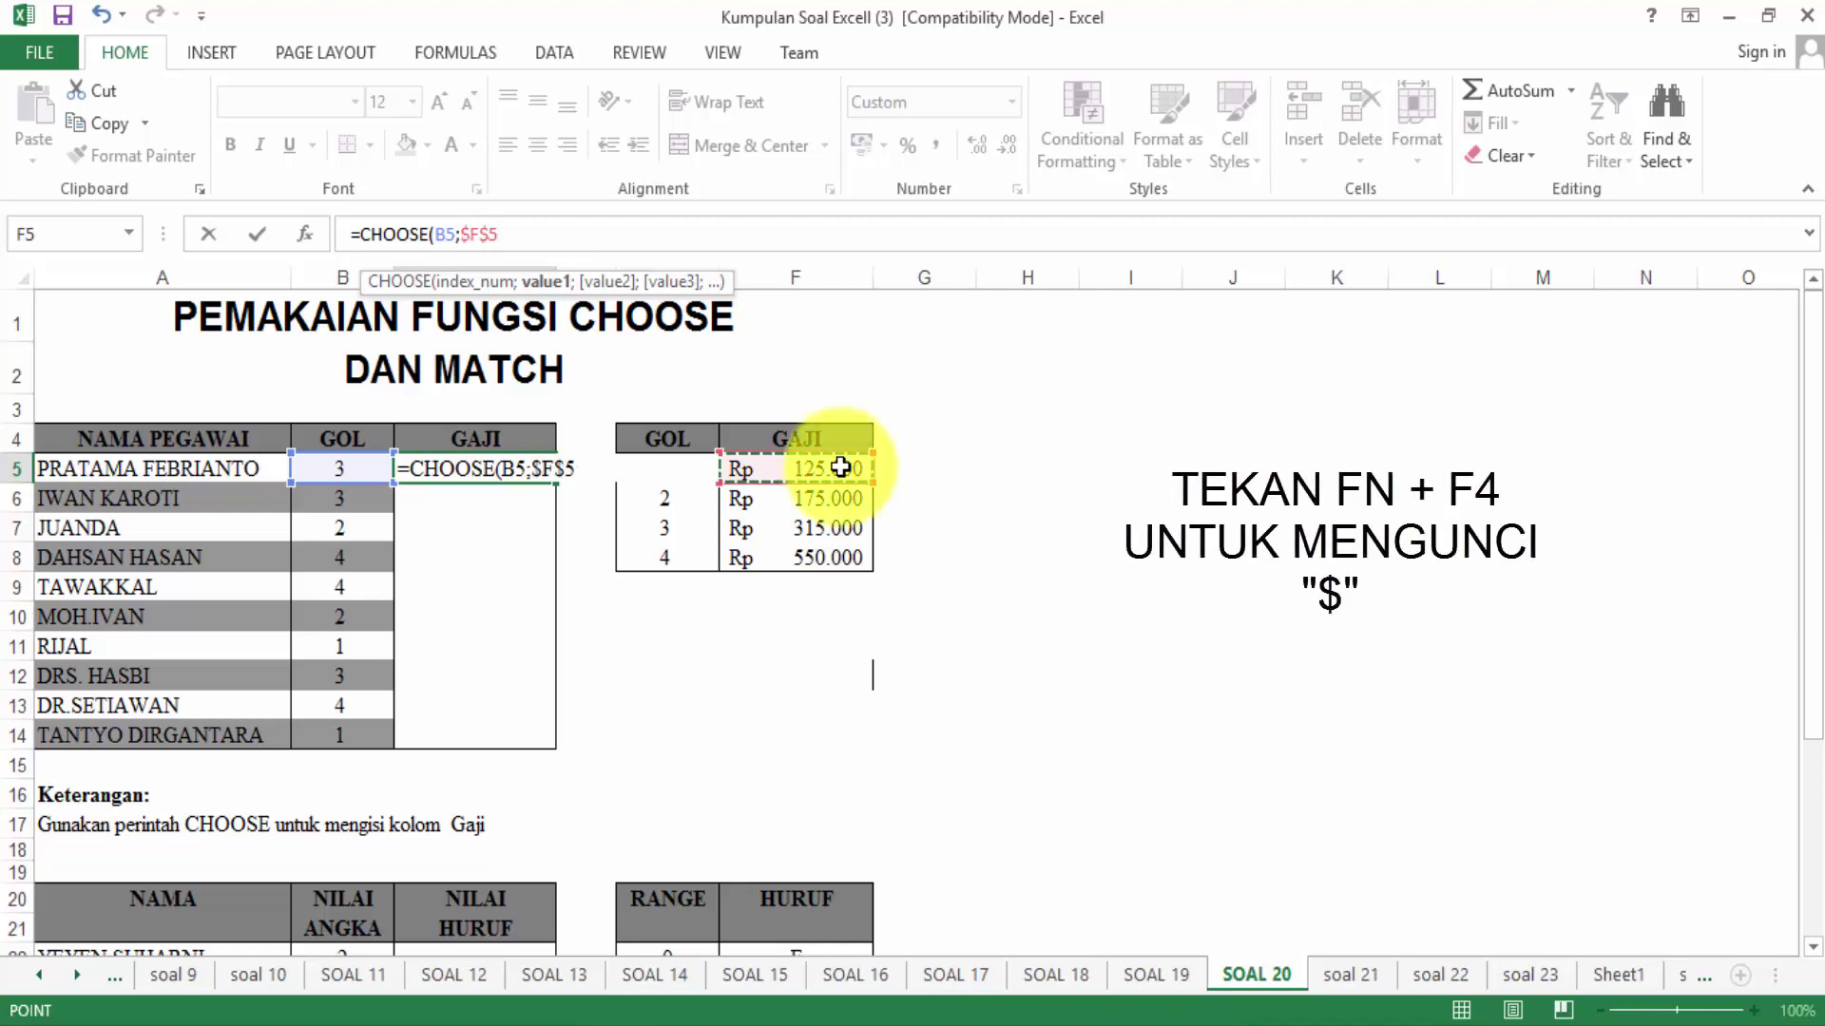
# Add the locked salaries $F$6, $F$7 and $F$8, then close and commit the formula, showing Rp 315.000.
pyautogui.write(';')
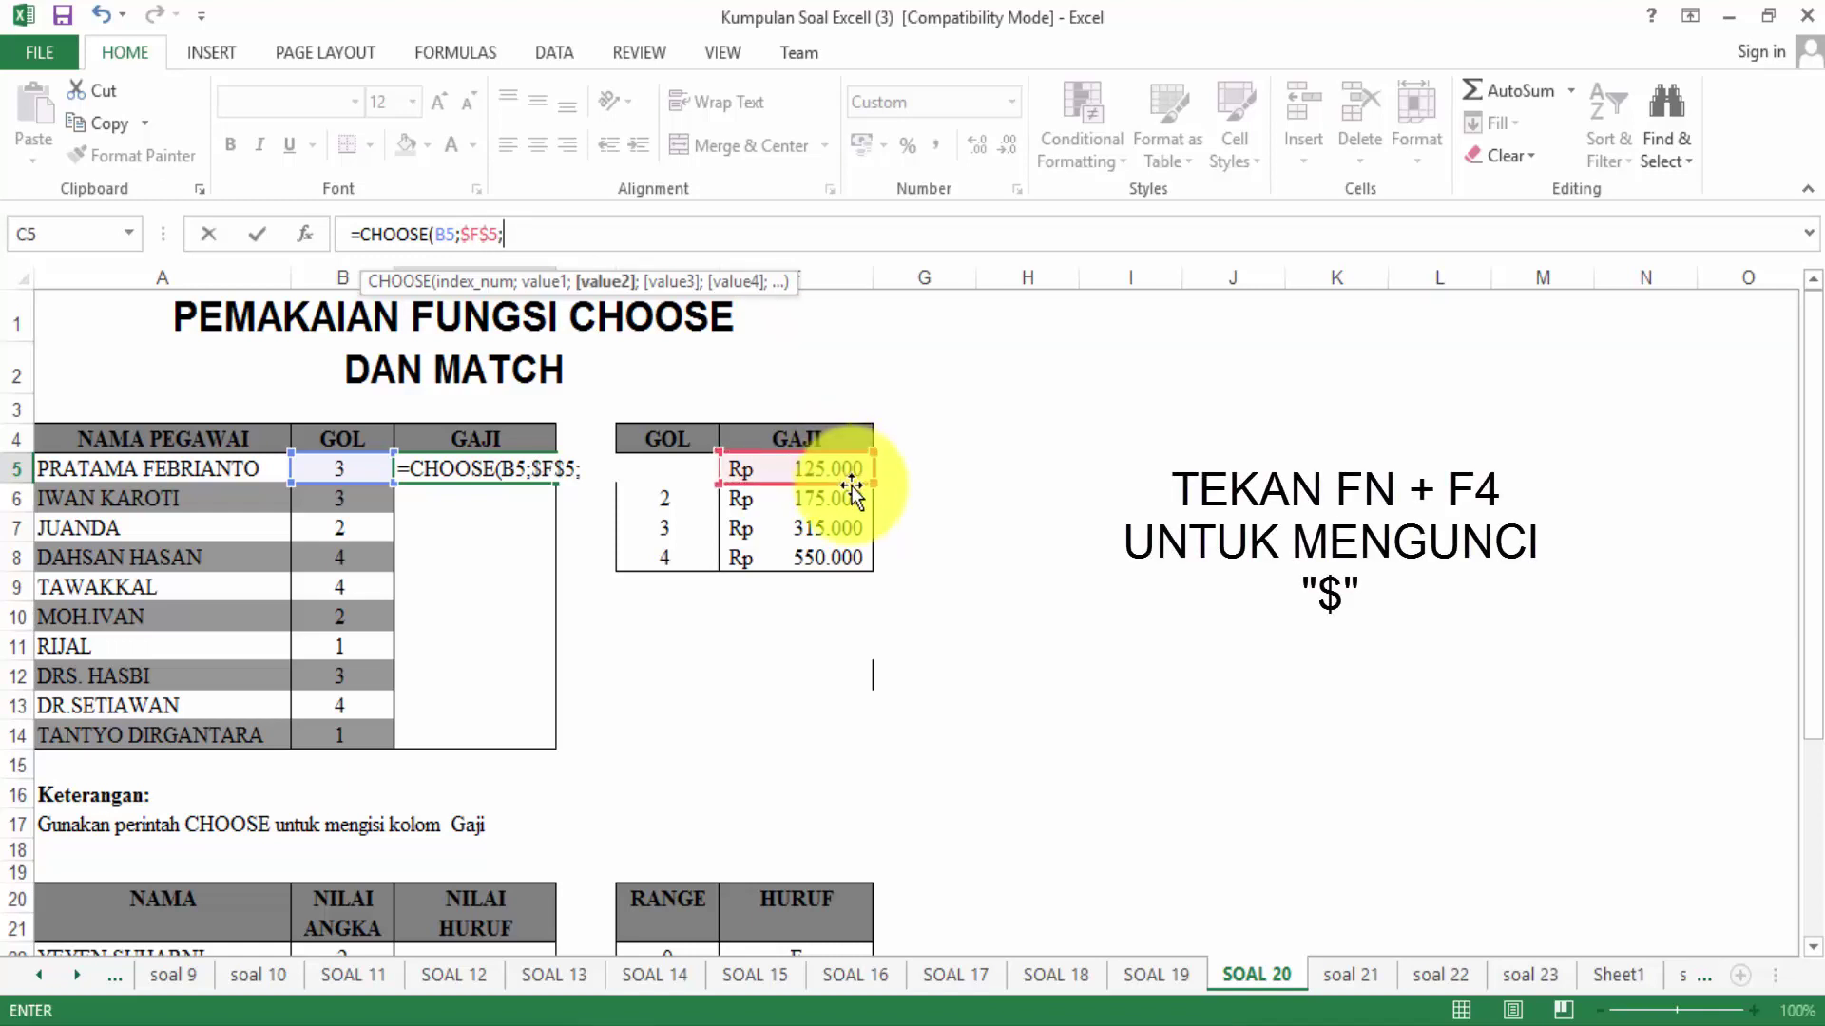
pyautogui.click(856, 503)
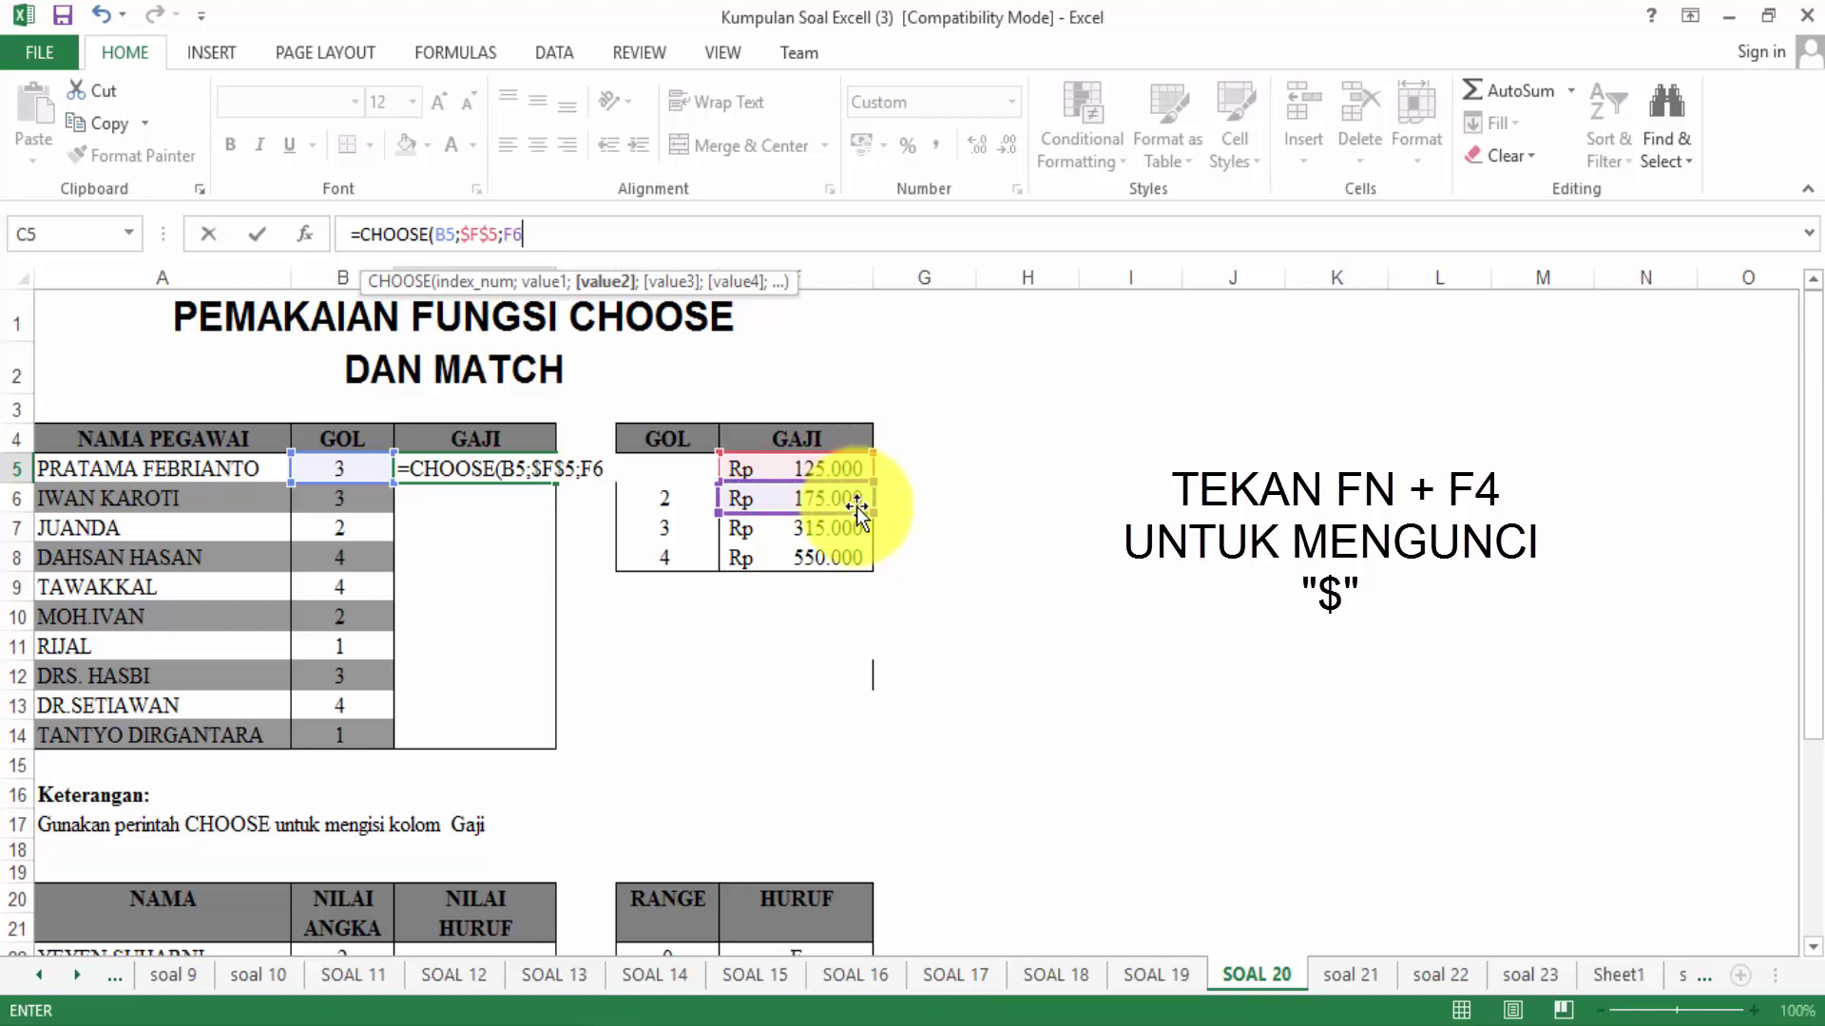
pyautogui.press('F4')
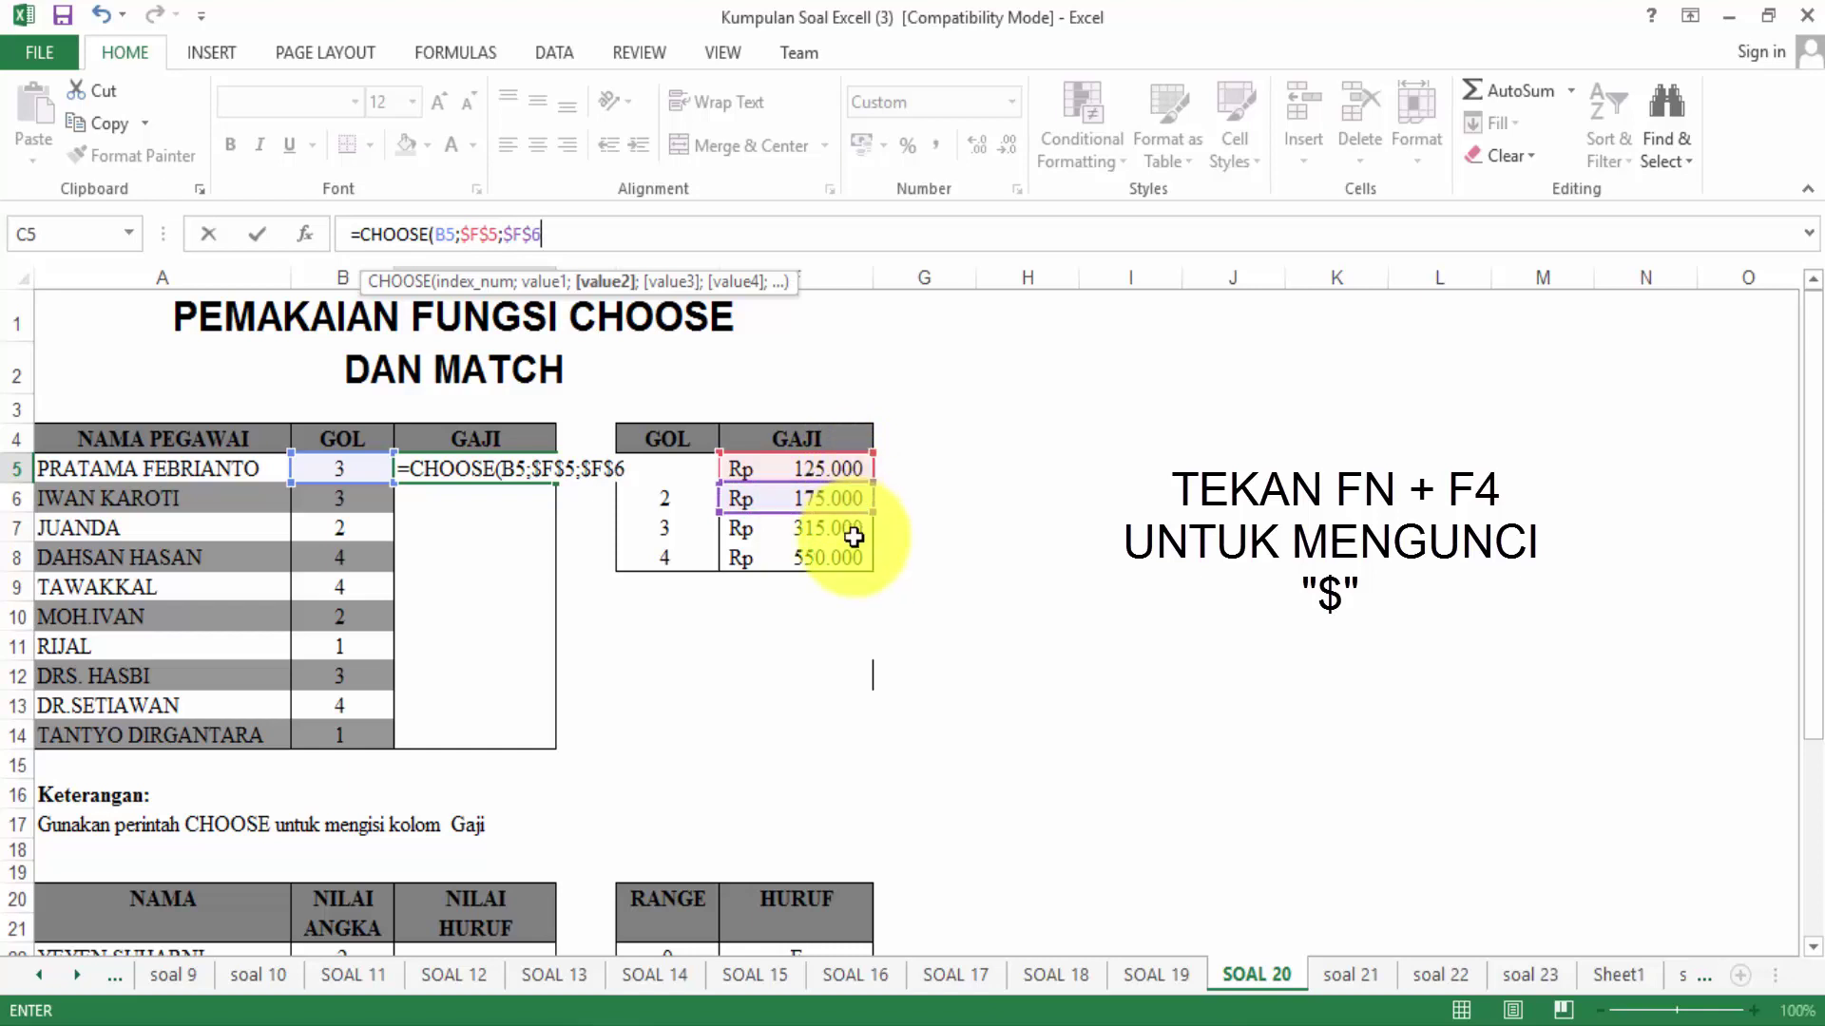
pyautogui.write(';')
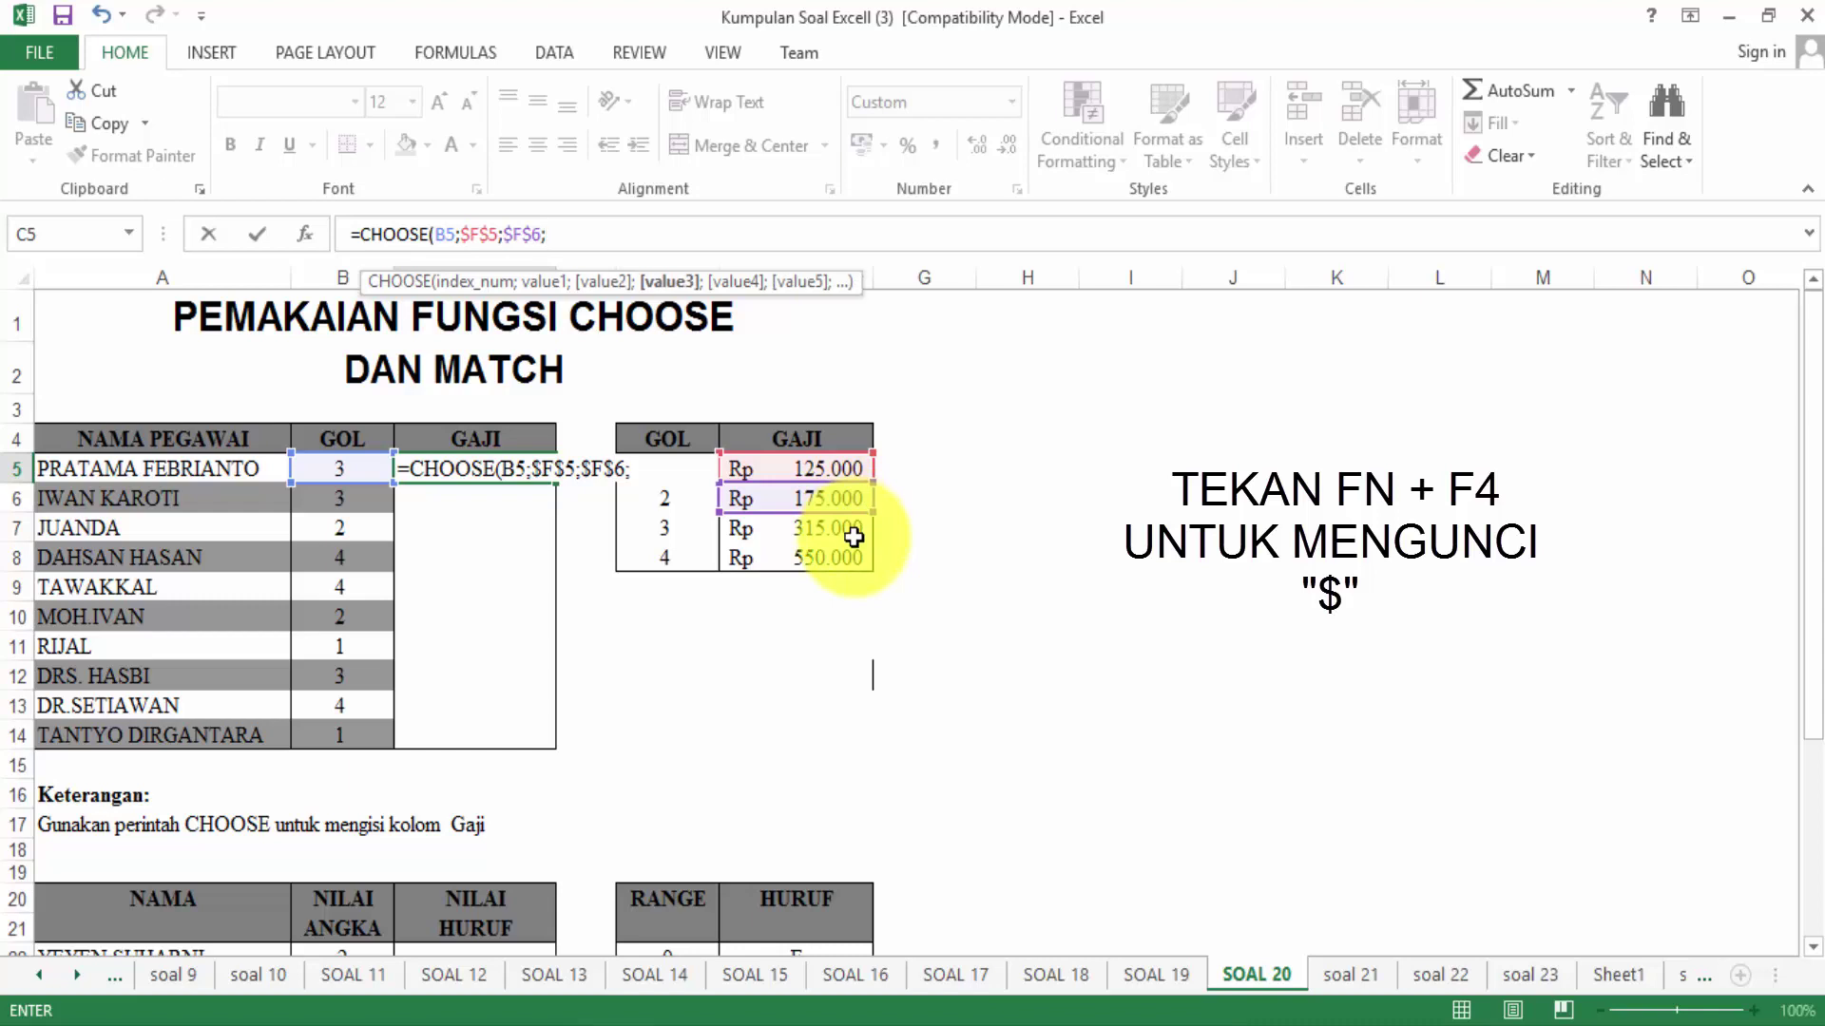
pyautogui.click(853, 537)
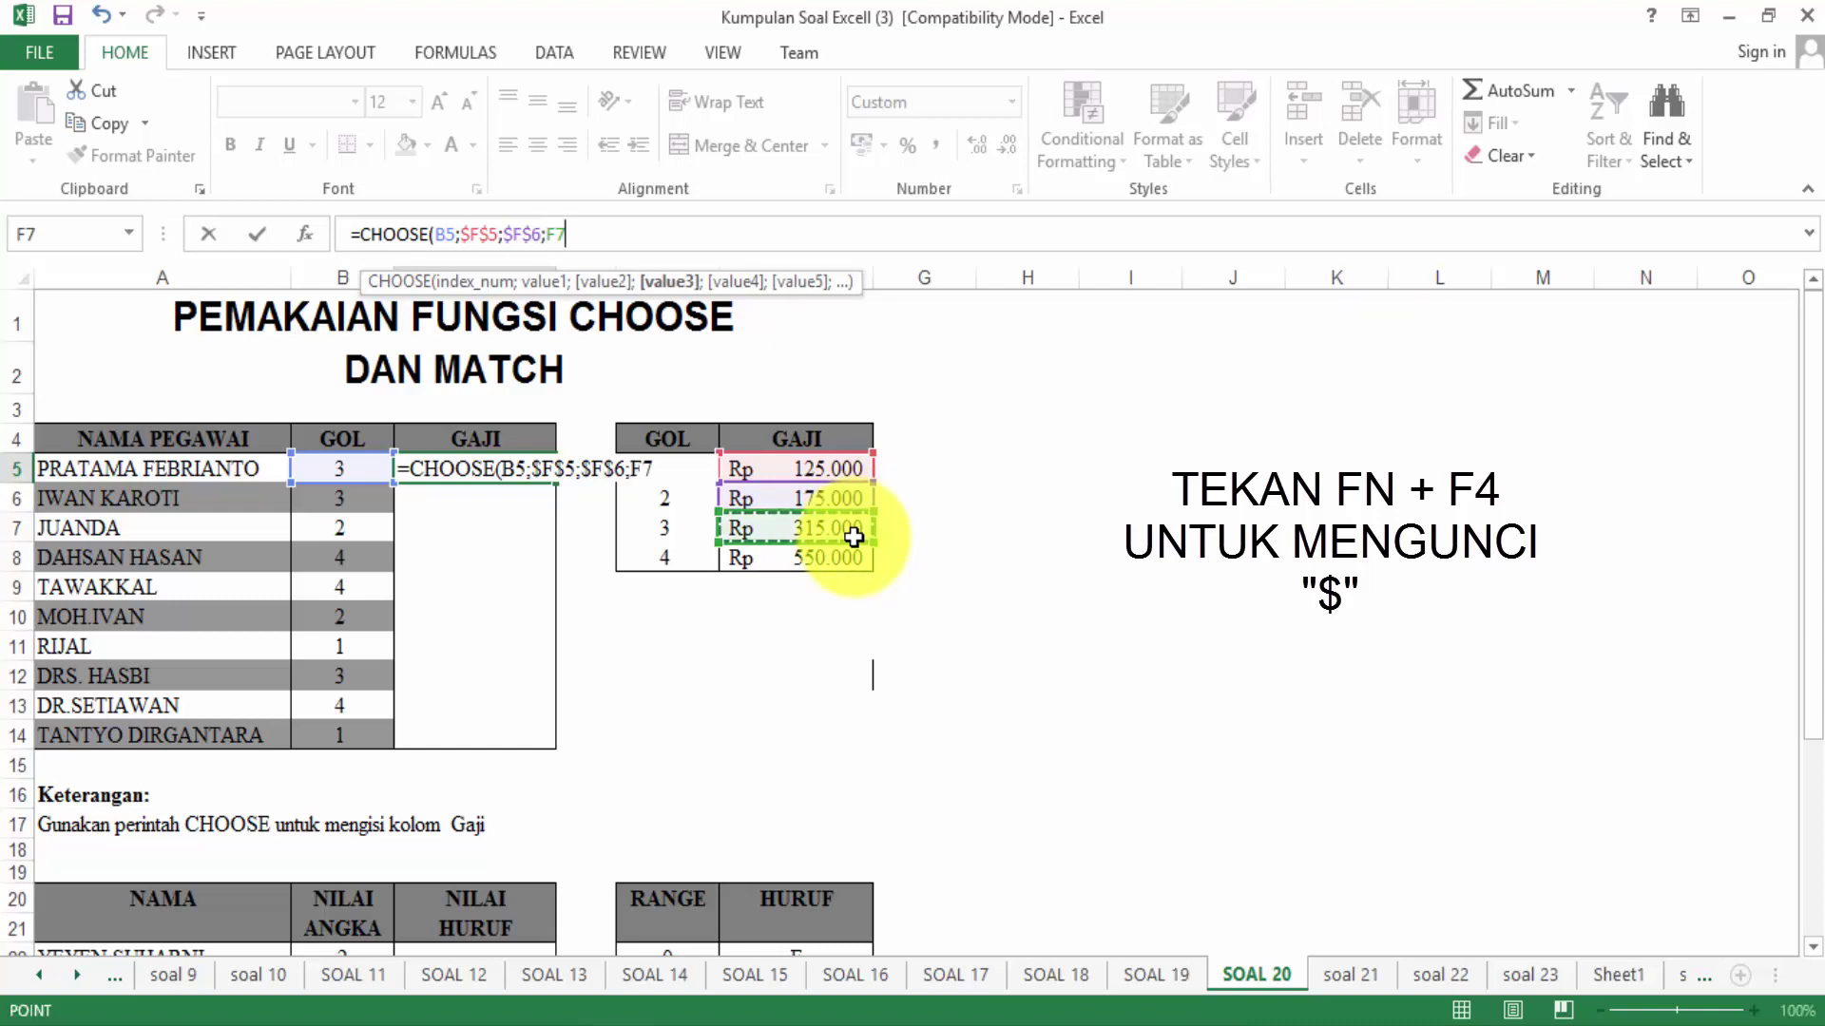
pyautogui.press('F4')
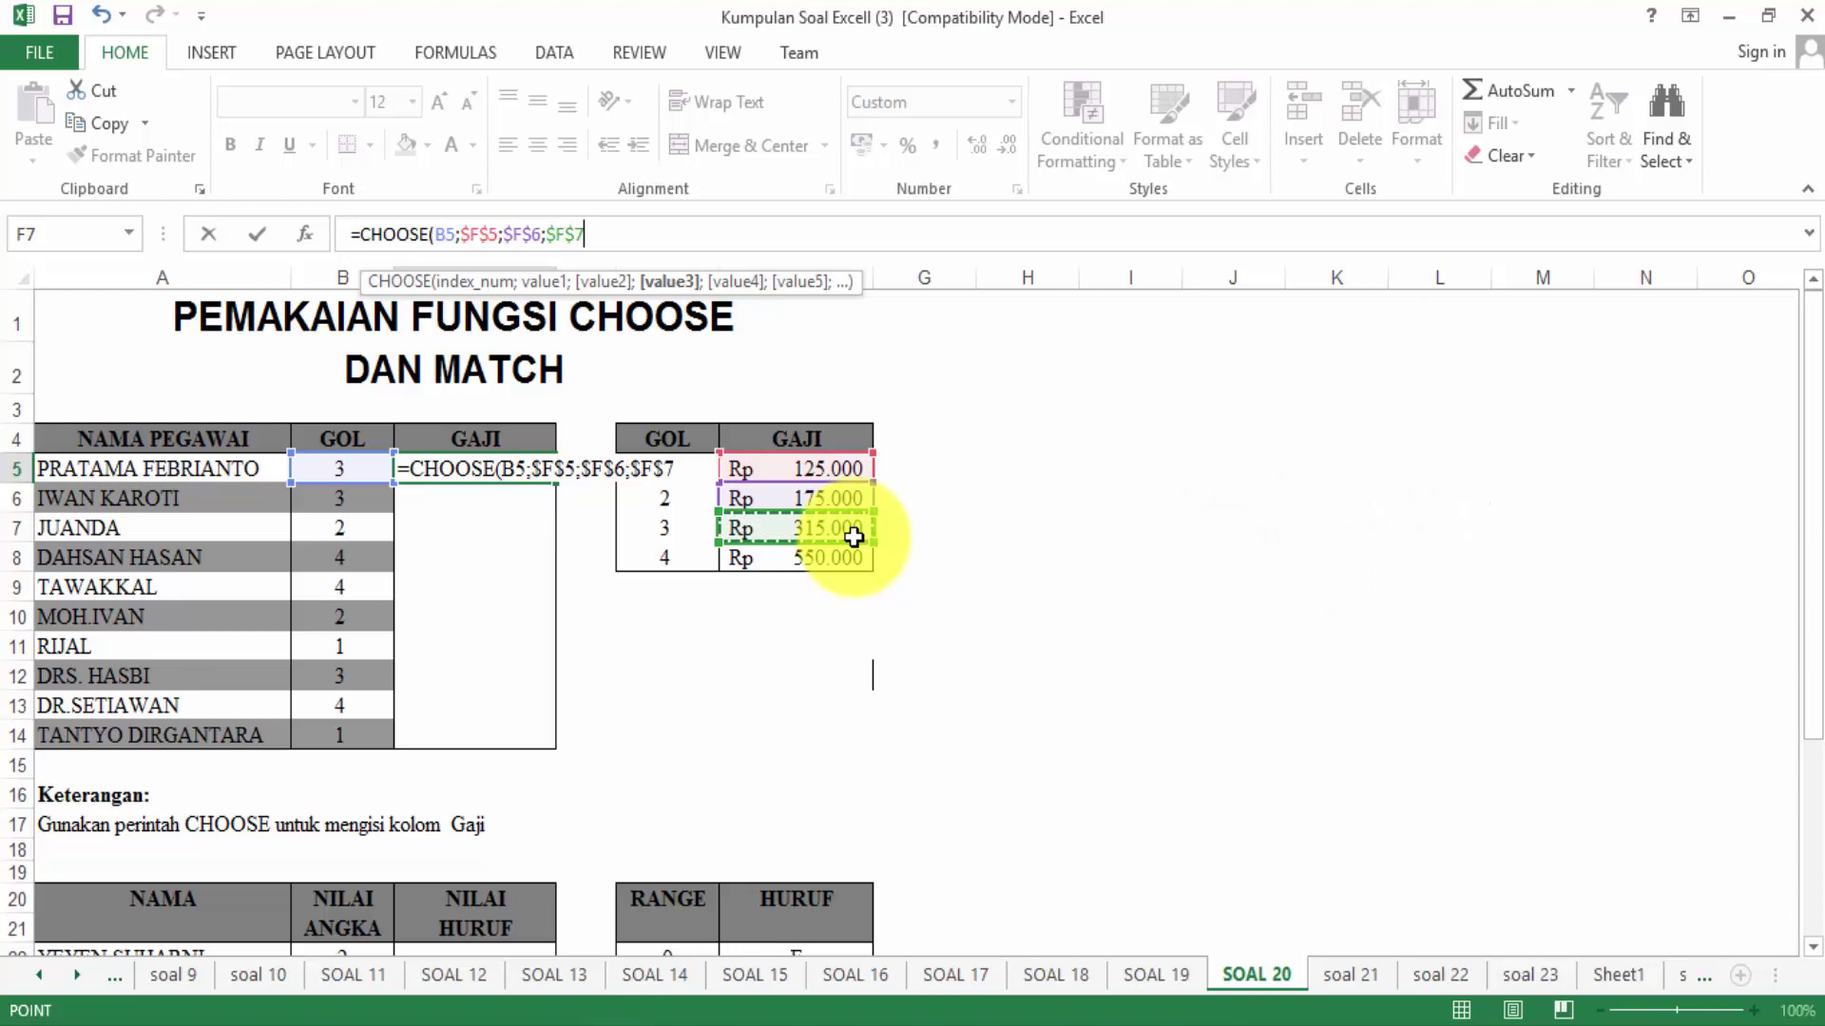
pyautogui.write(';')
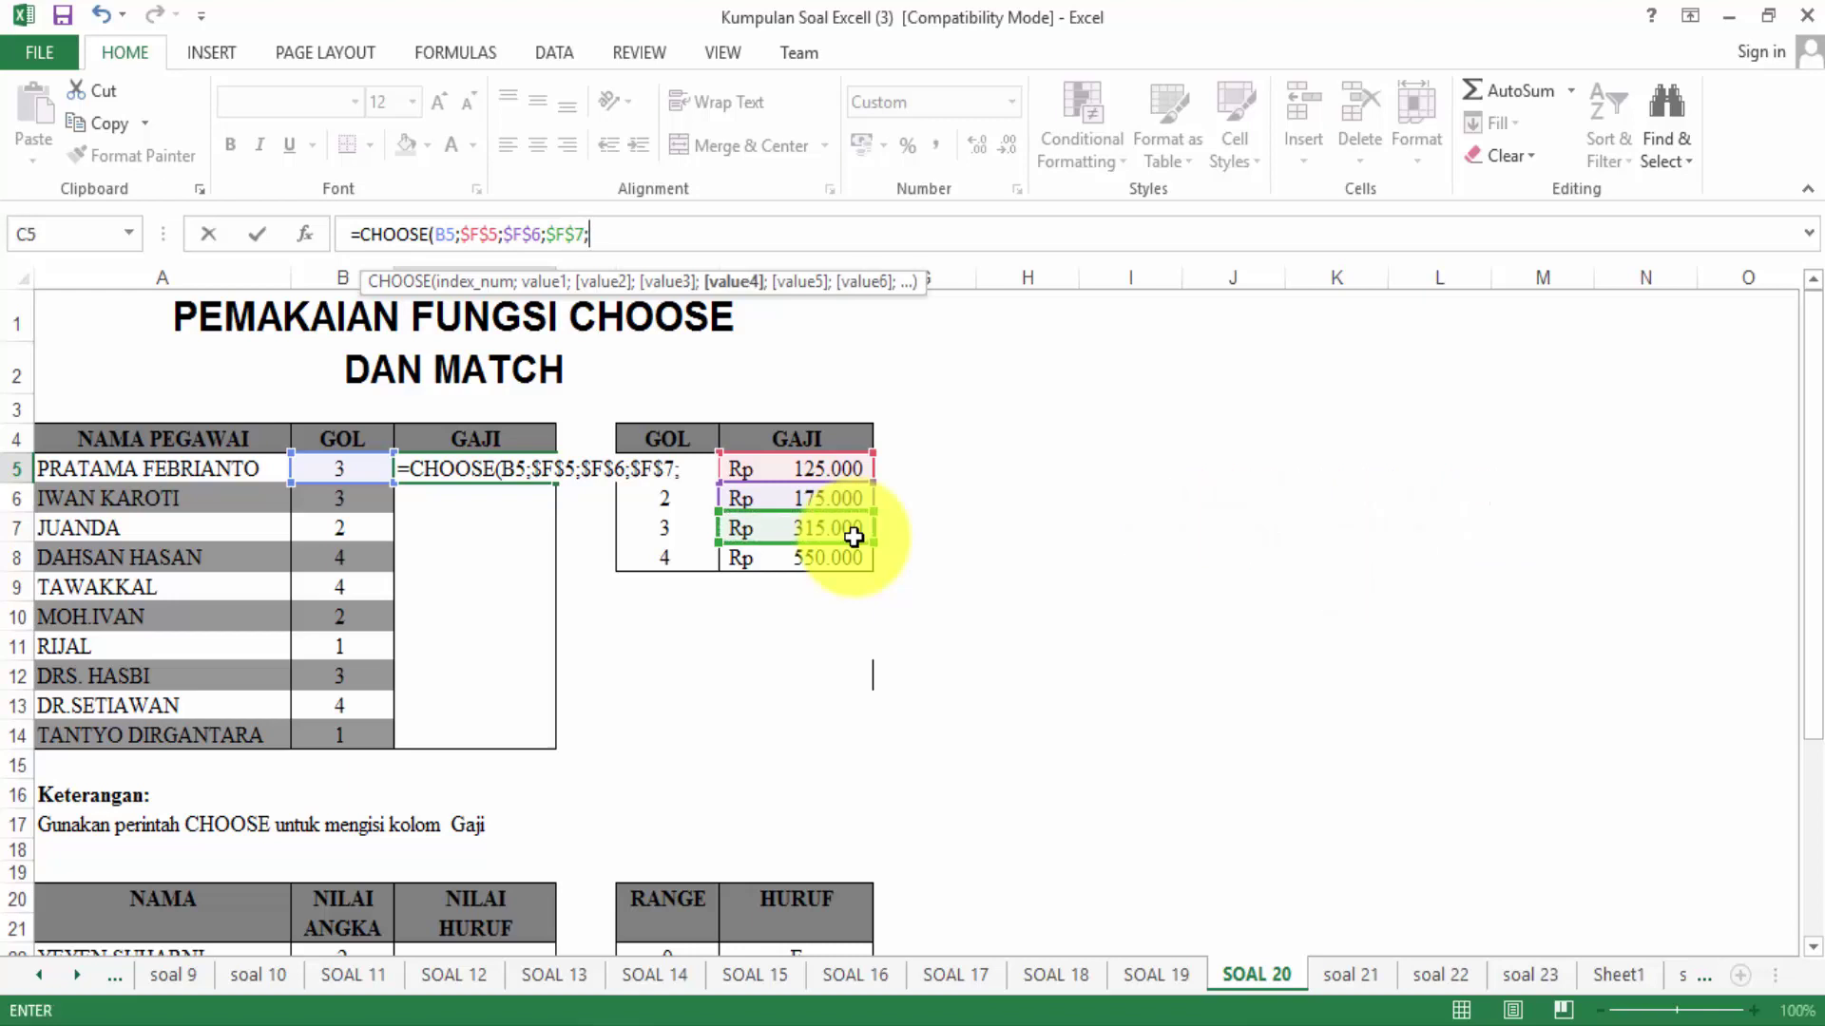
pyautogui.click(838, 567)
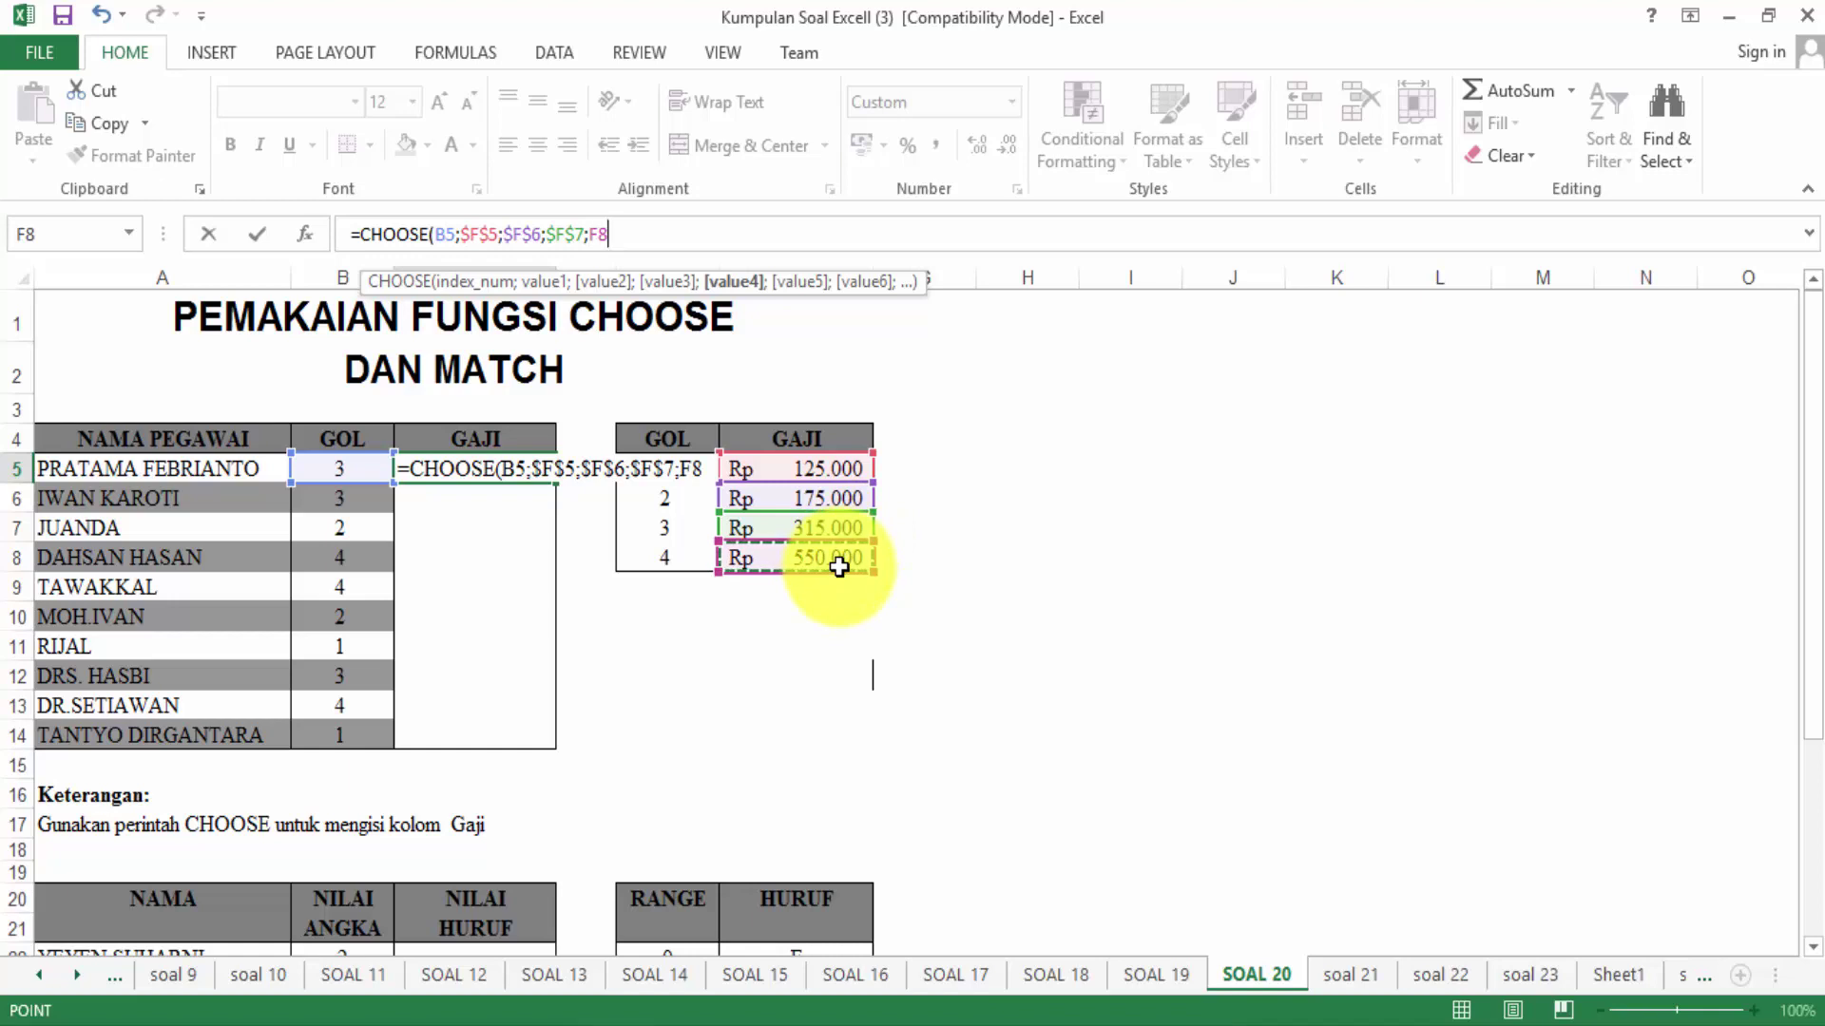
pyautogui.press('F4')
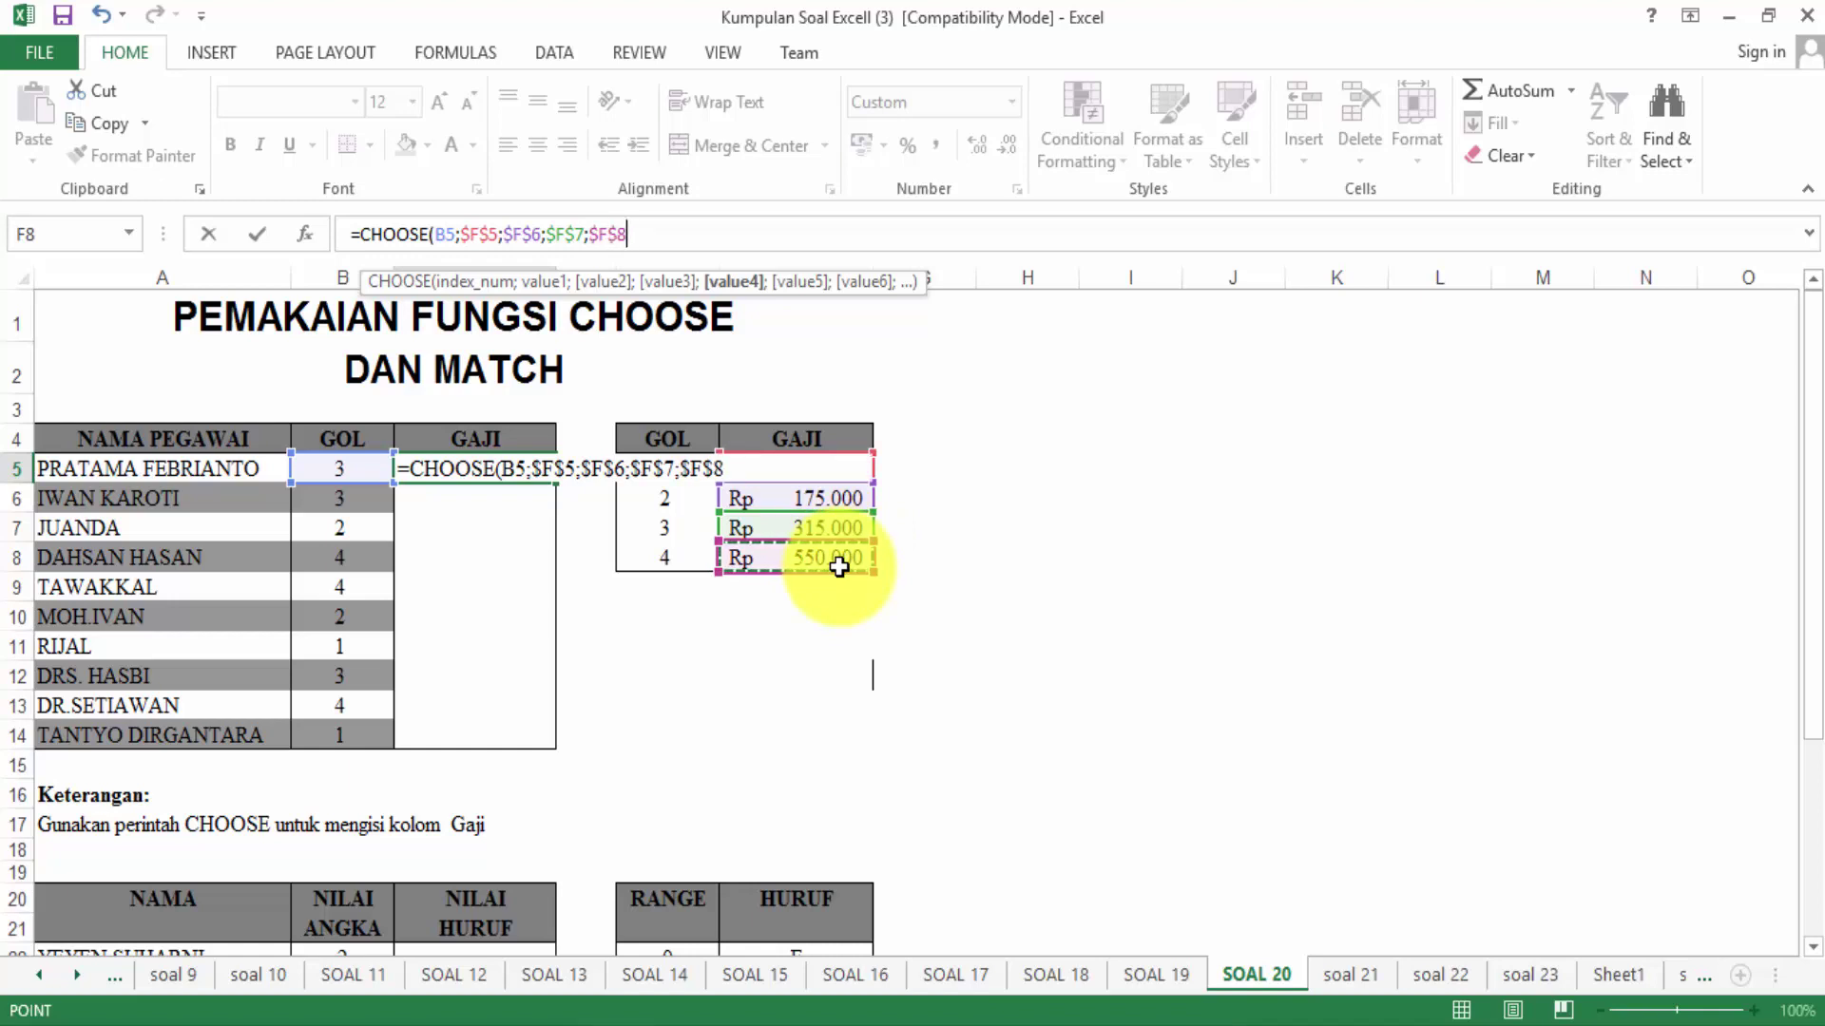
pyautogui.write(')')
pyautogui.press('Return')
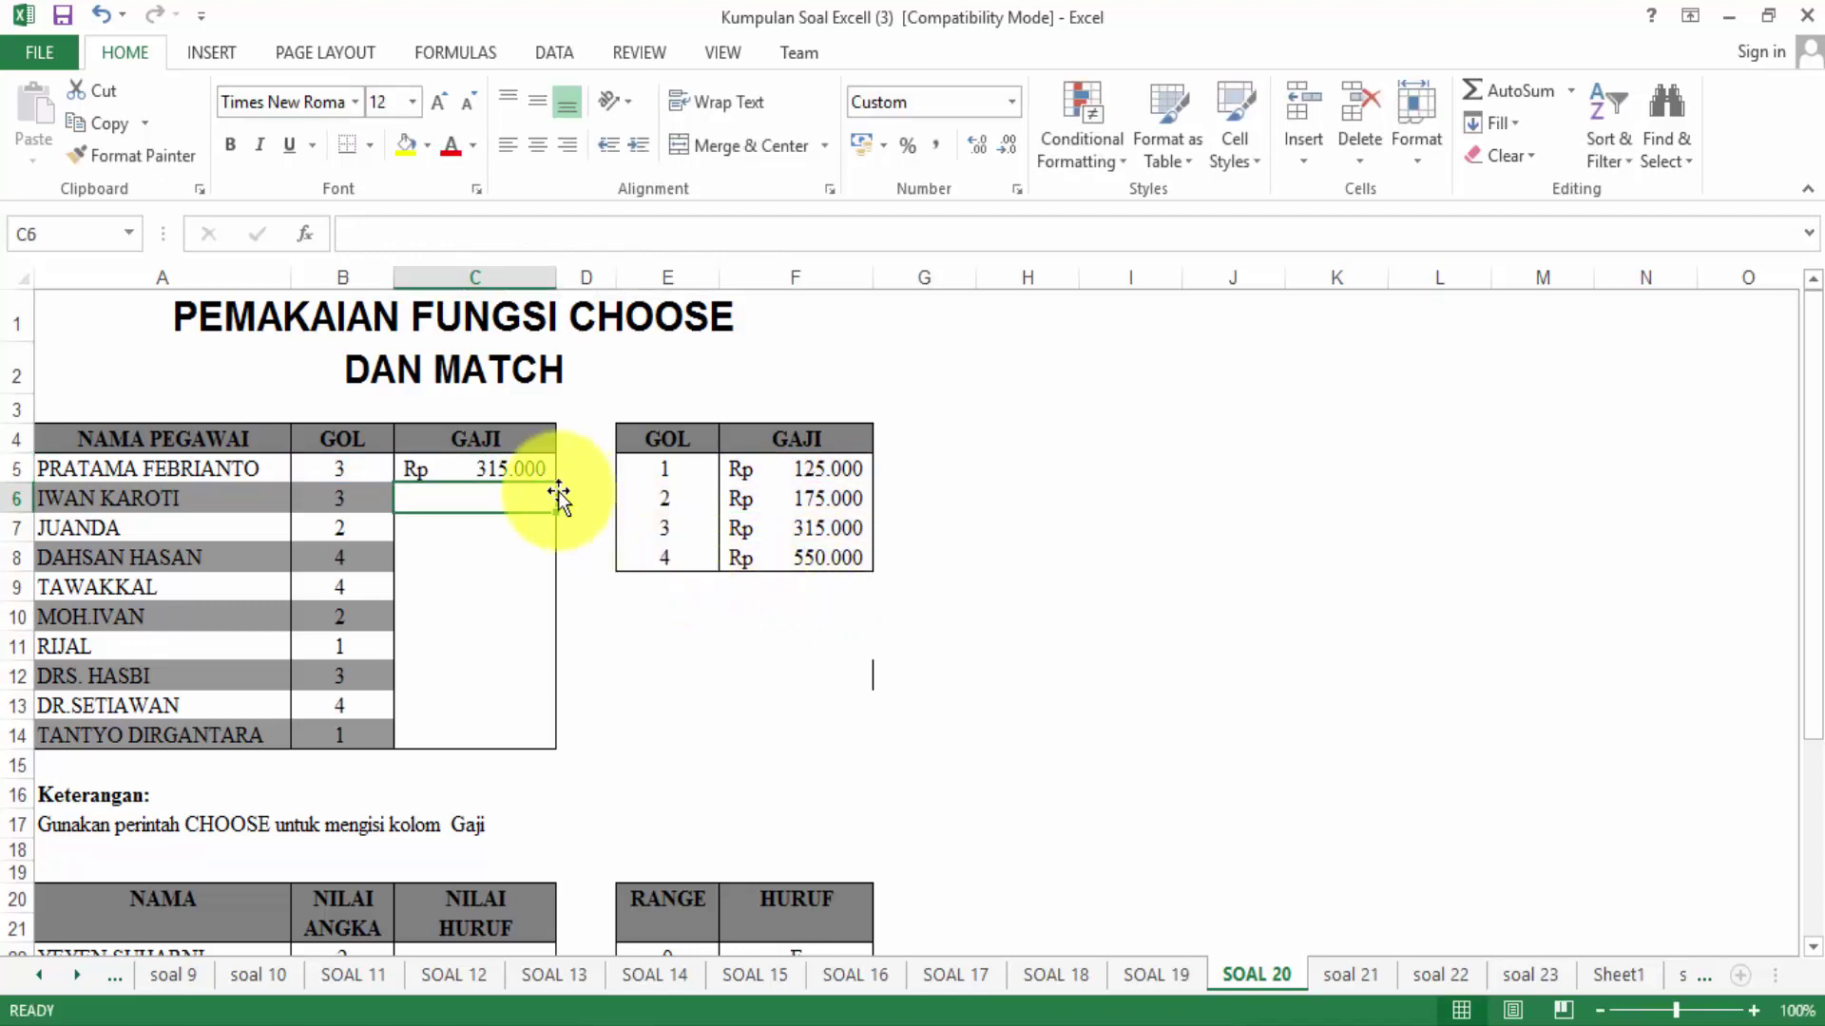
# Copy C5's CHOOSE salary formula down through C14 for all ten employees.
pyautogui.click(529, 469)
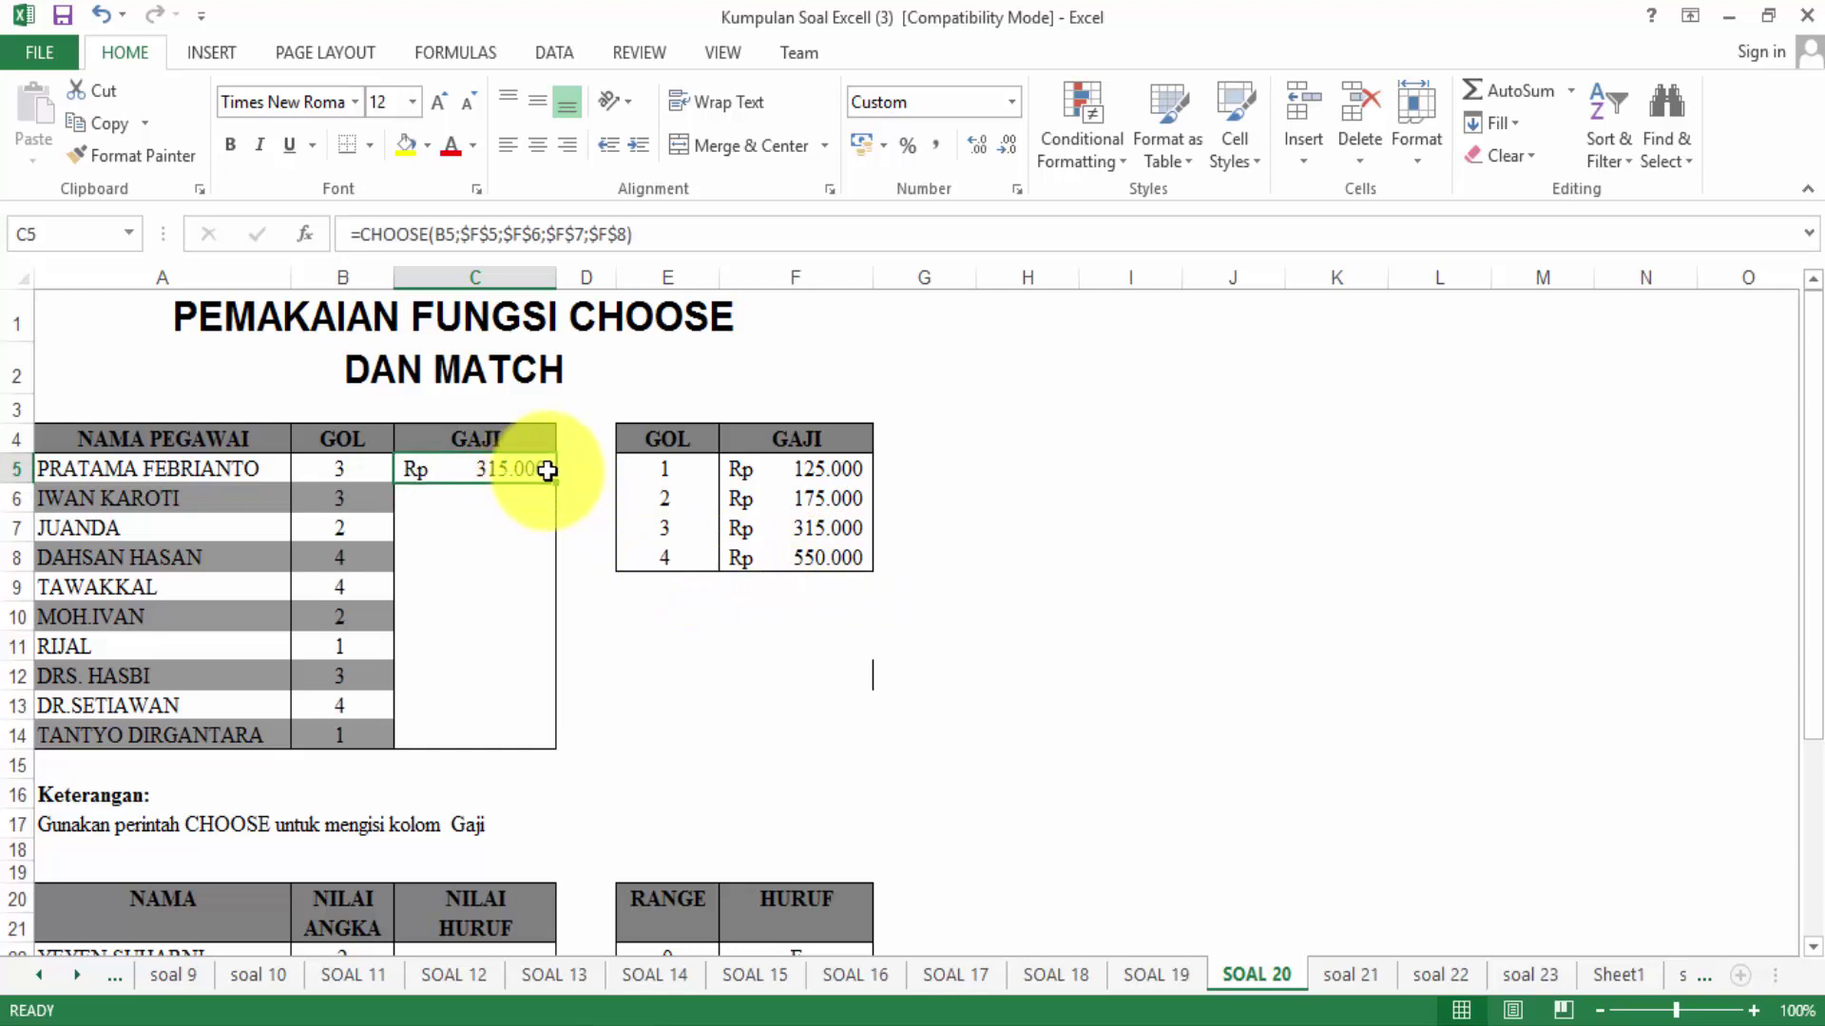
pyautogui.moveTo(556, 484); pyautogui.dragTo(556, 754)
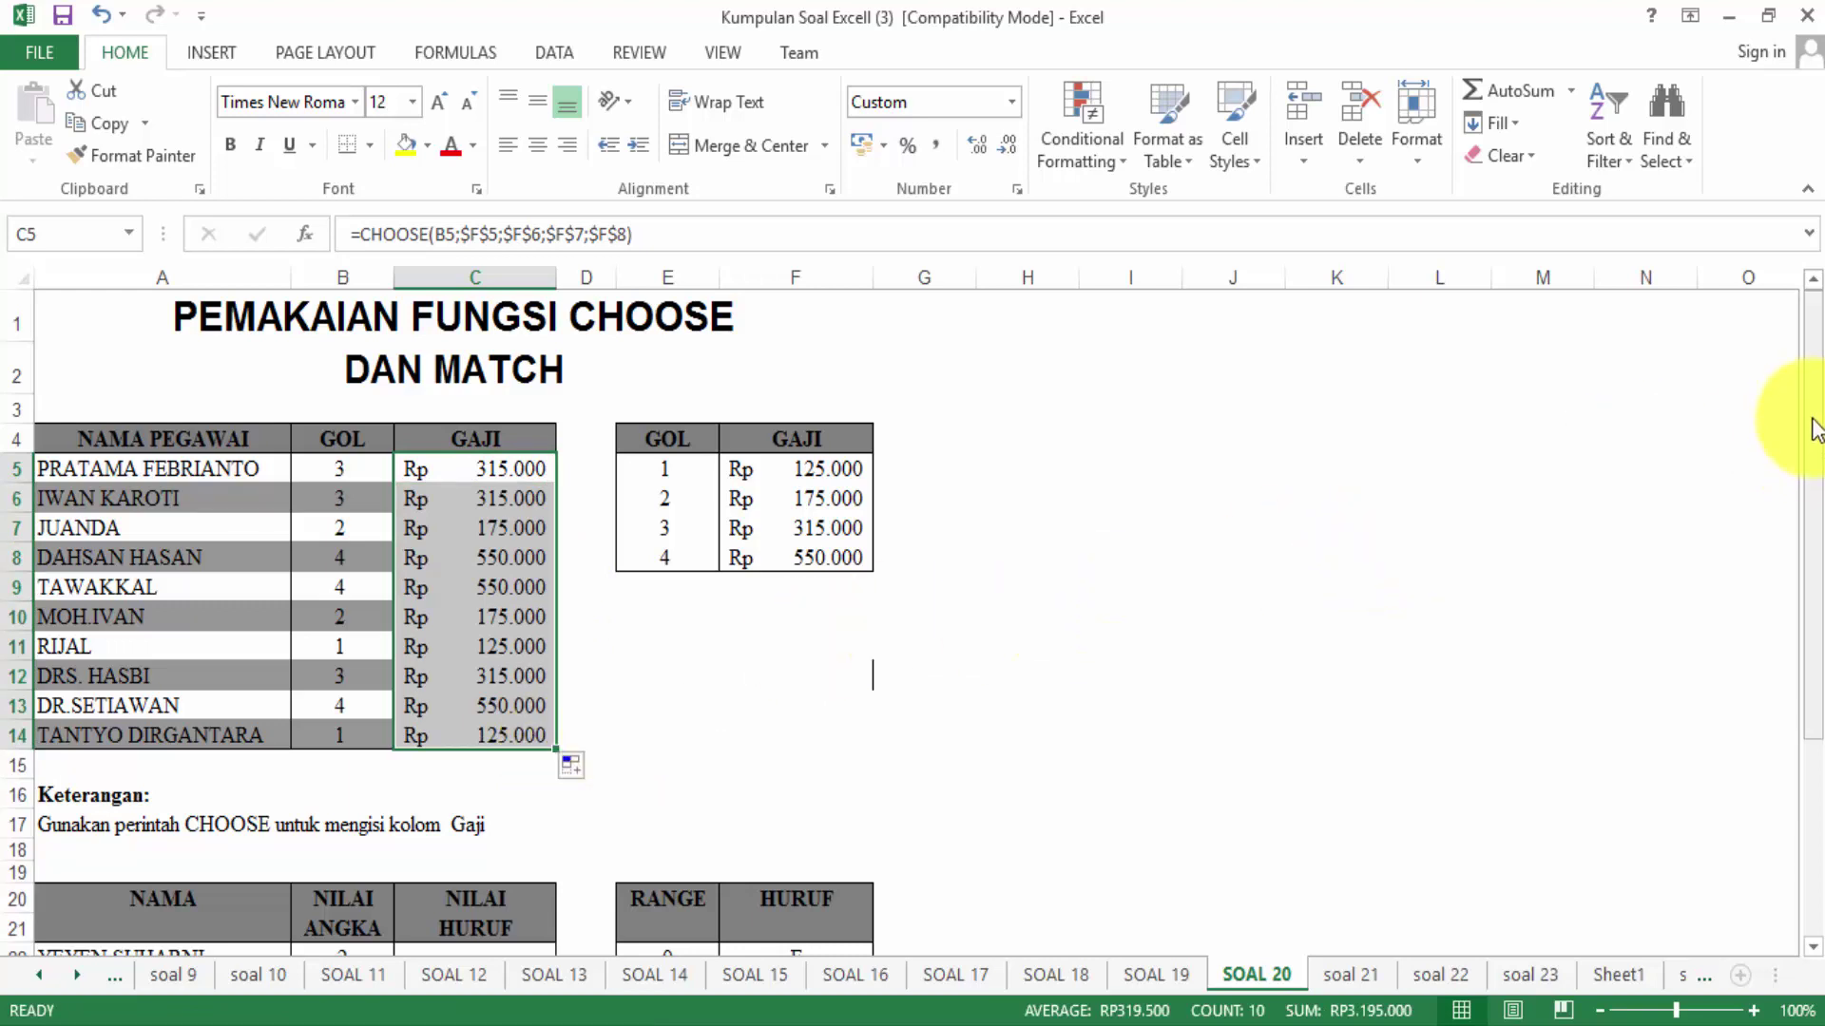
pyautogui.moveTo(1815, 429); pyautogui.dragTo(1817, 611)
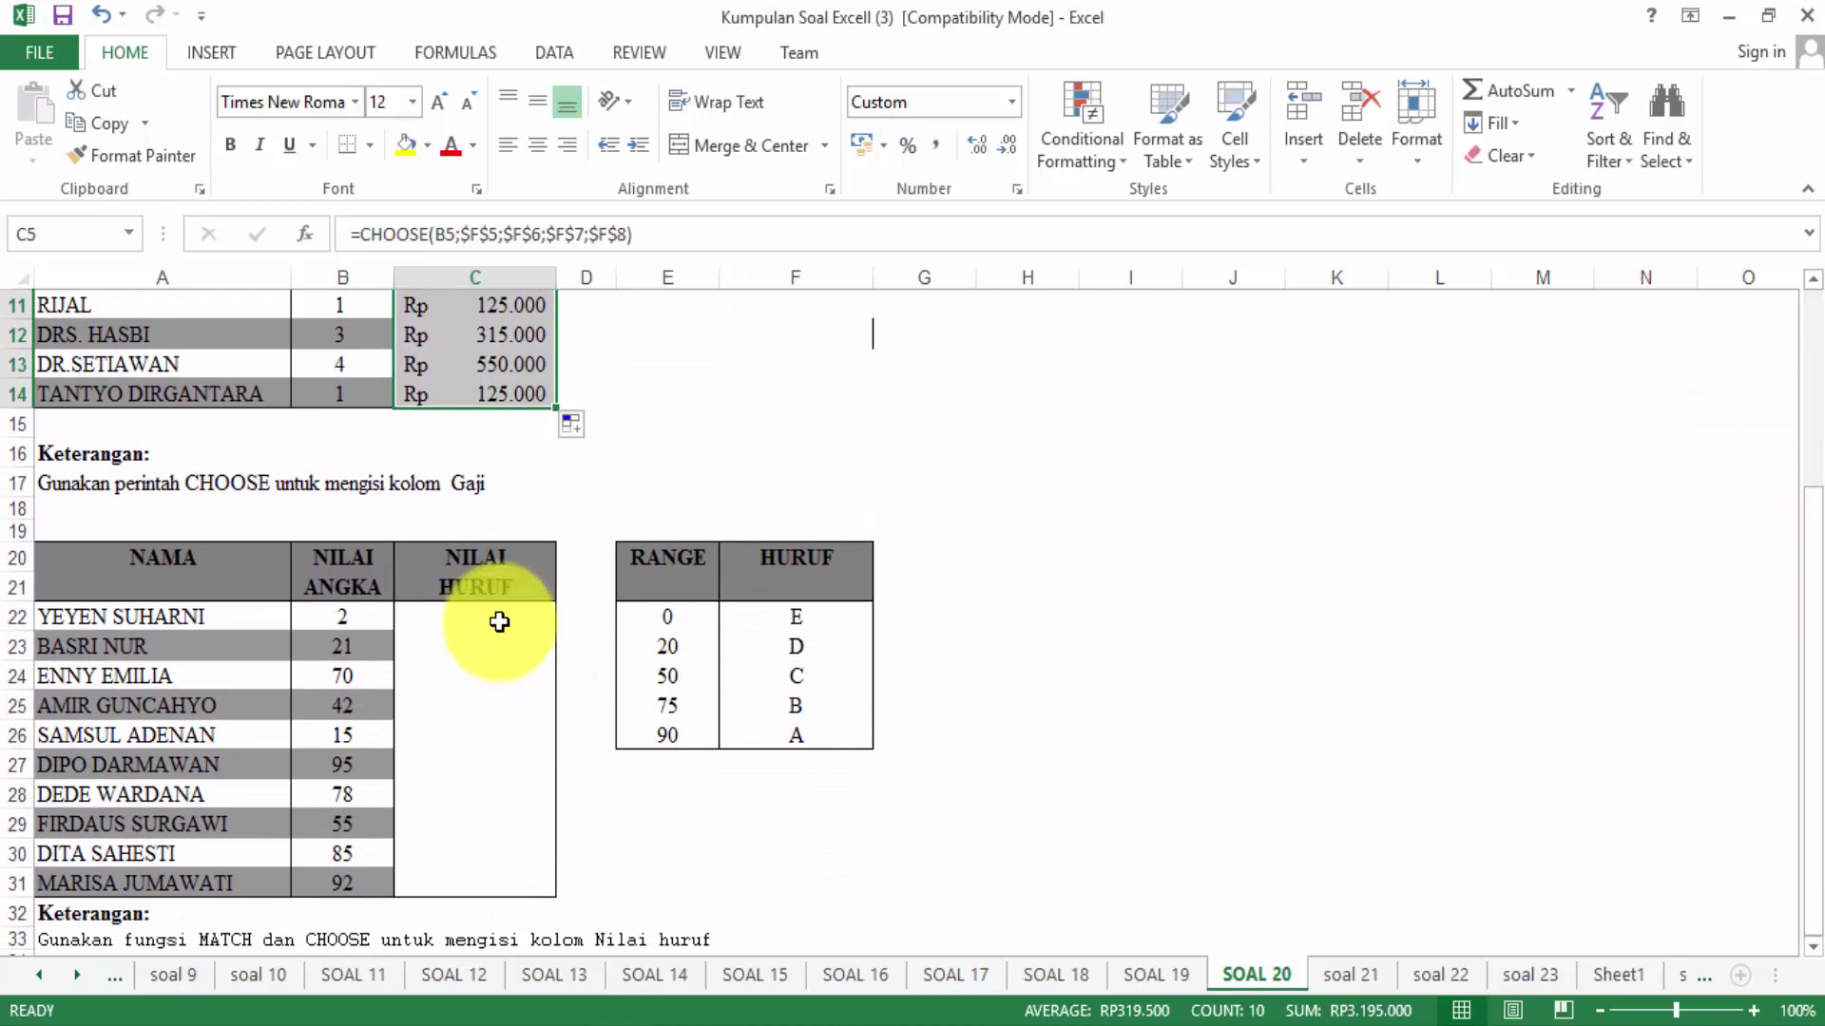
# Check the copied GAJI formula in C14, then select C22 in the NILAI HURUF table.
pyautogui.click(499, 621)
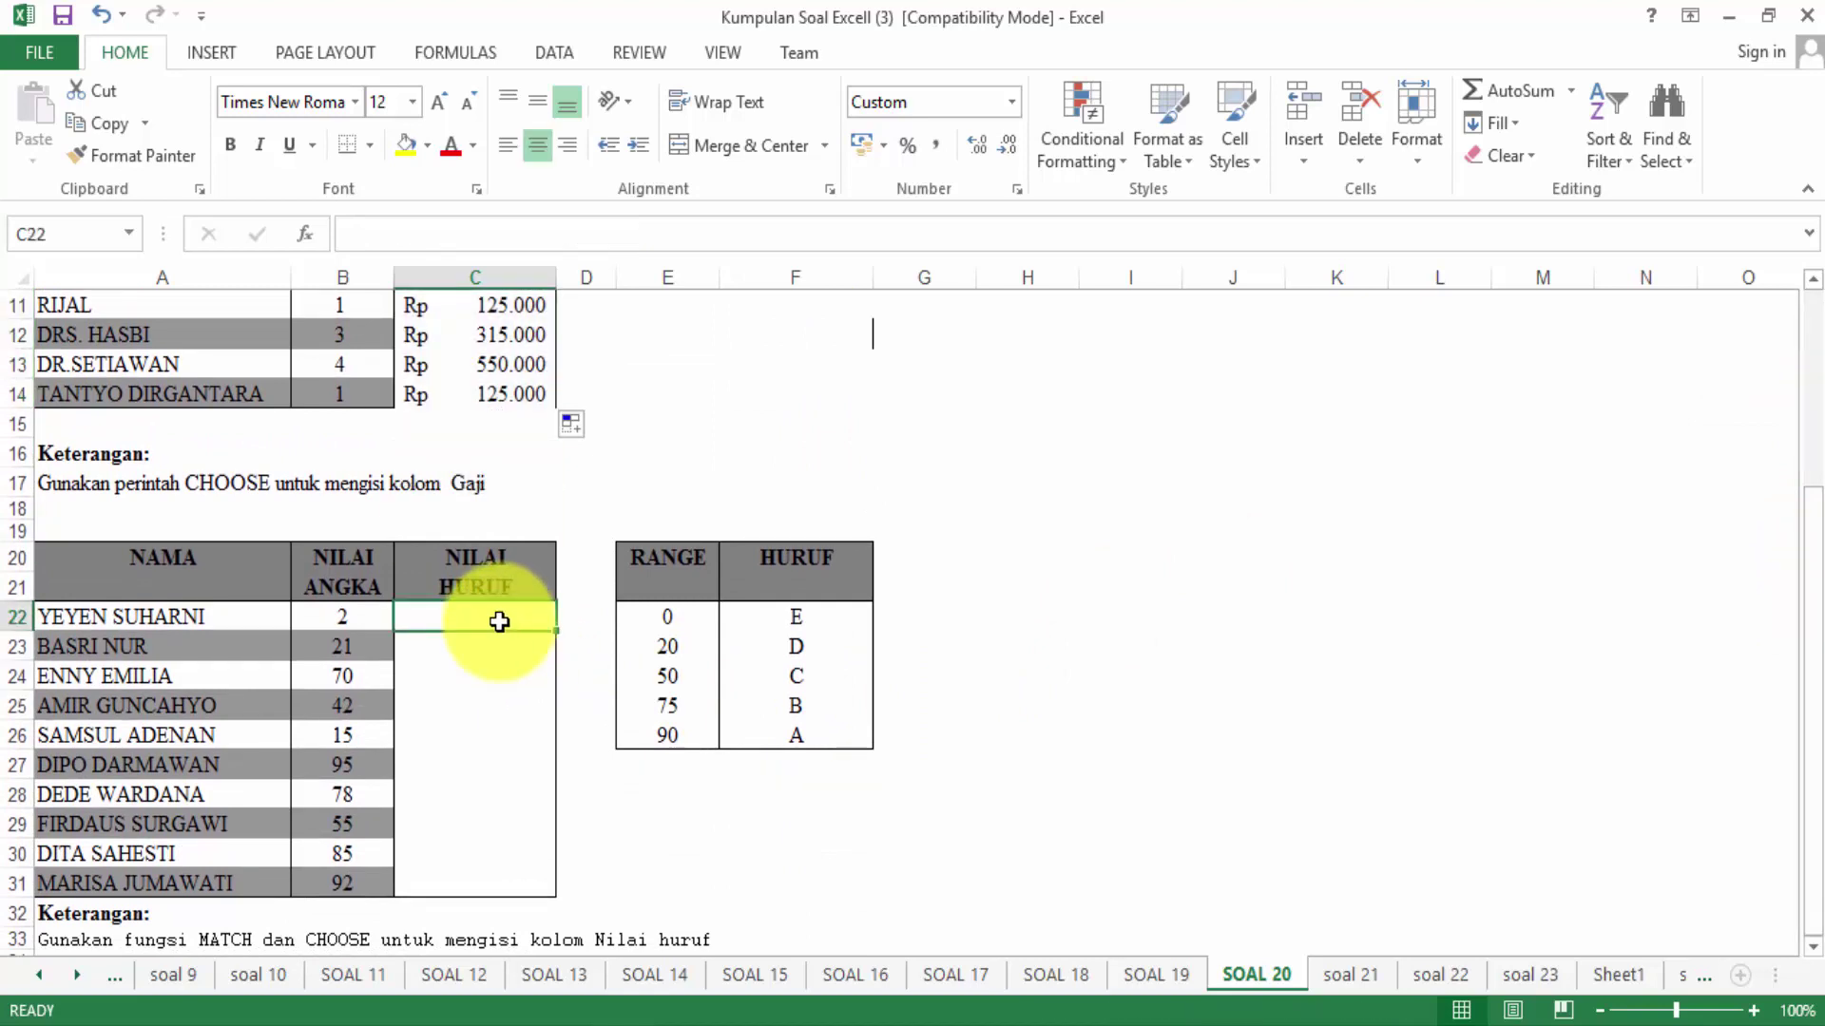
pyautogui.click(481, 396)
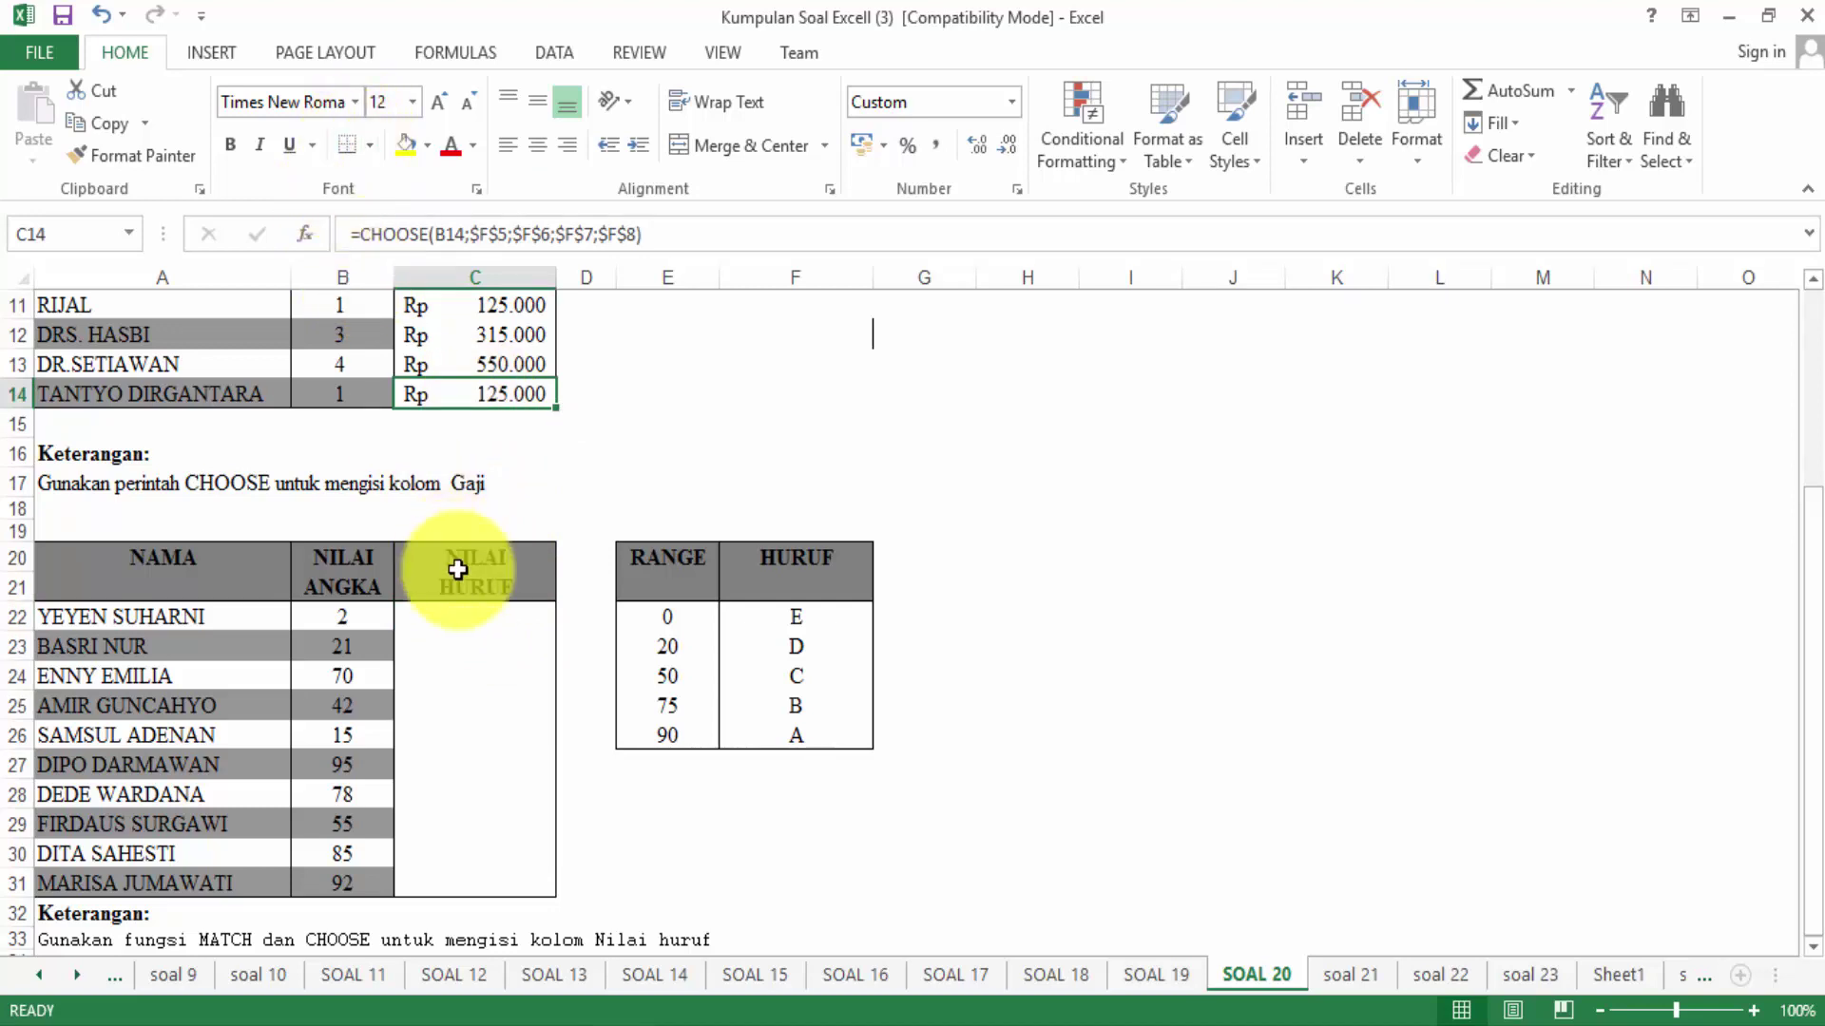
pyautogui.click(471, 627)
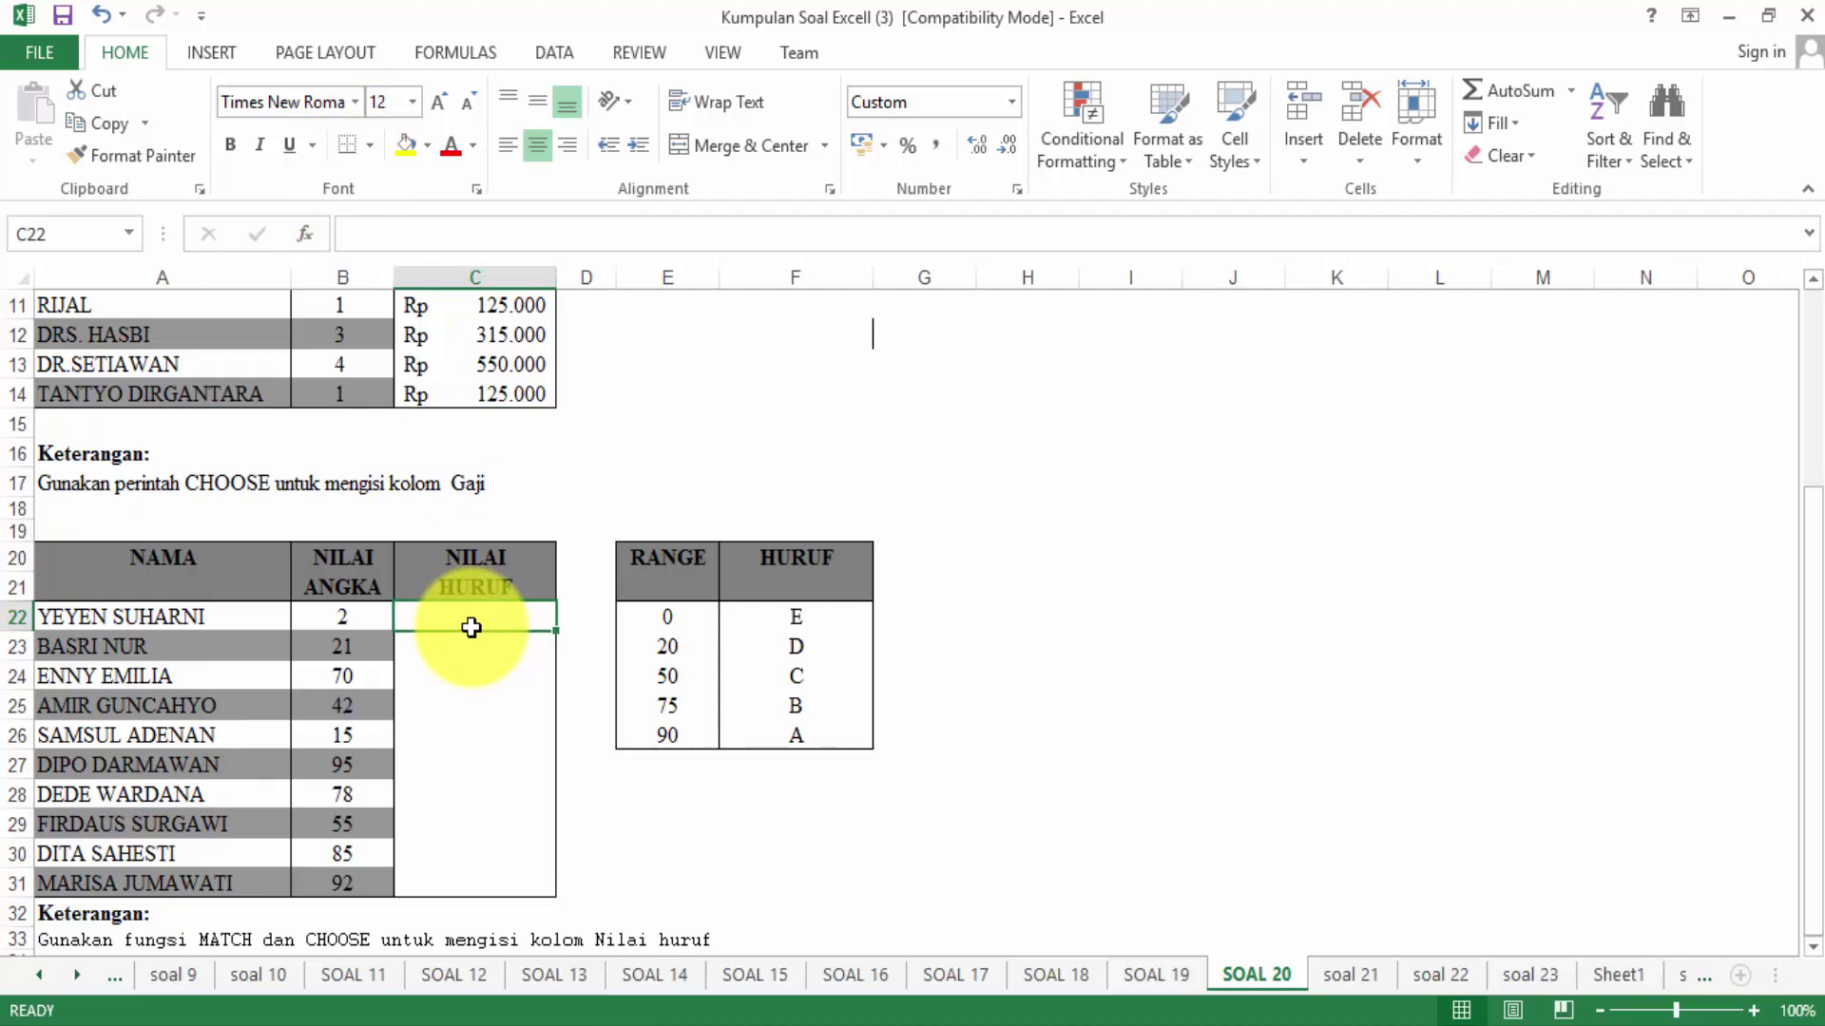
# Type =CHOOSE(MATCH(B22; in C22, using the NILAI ANGKA as the lookup value.
pyautogui.write('=')
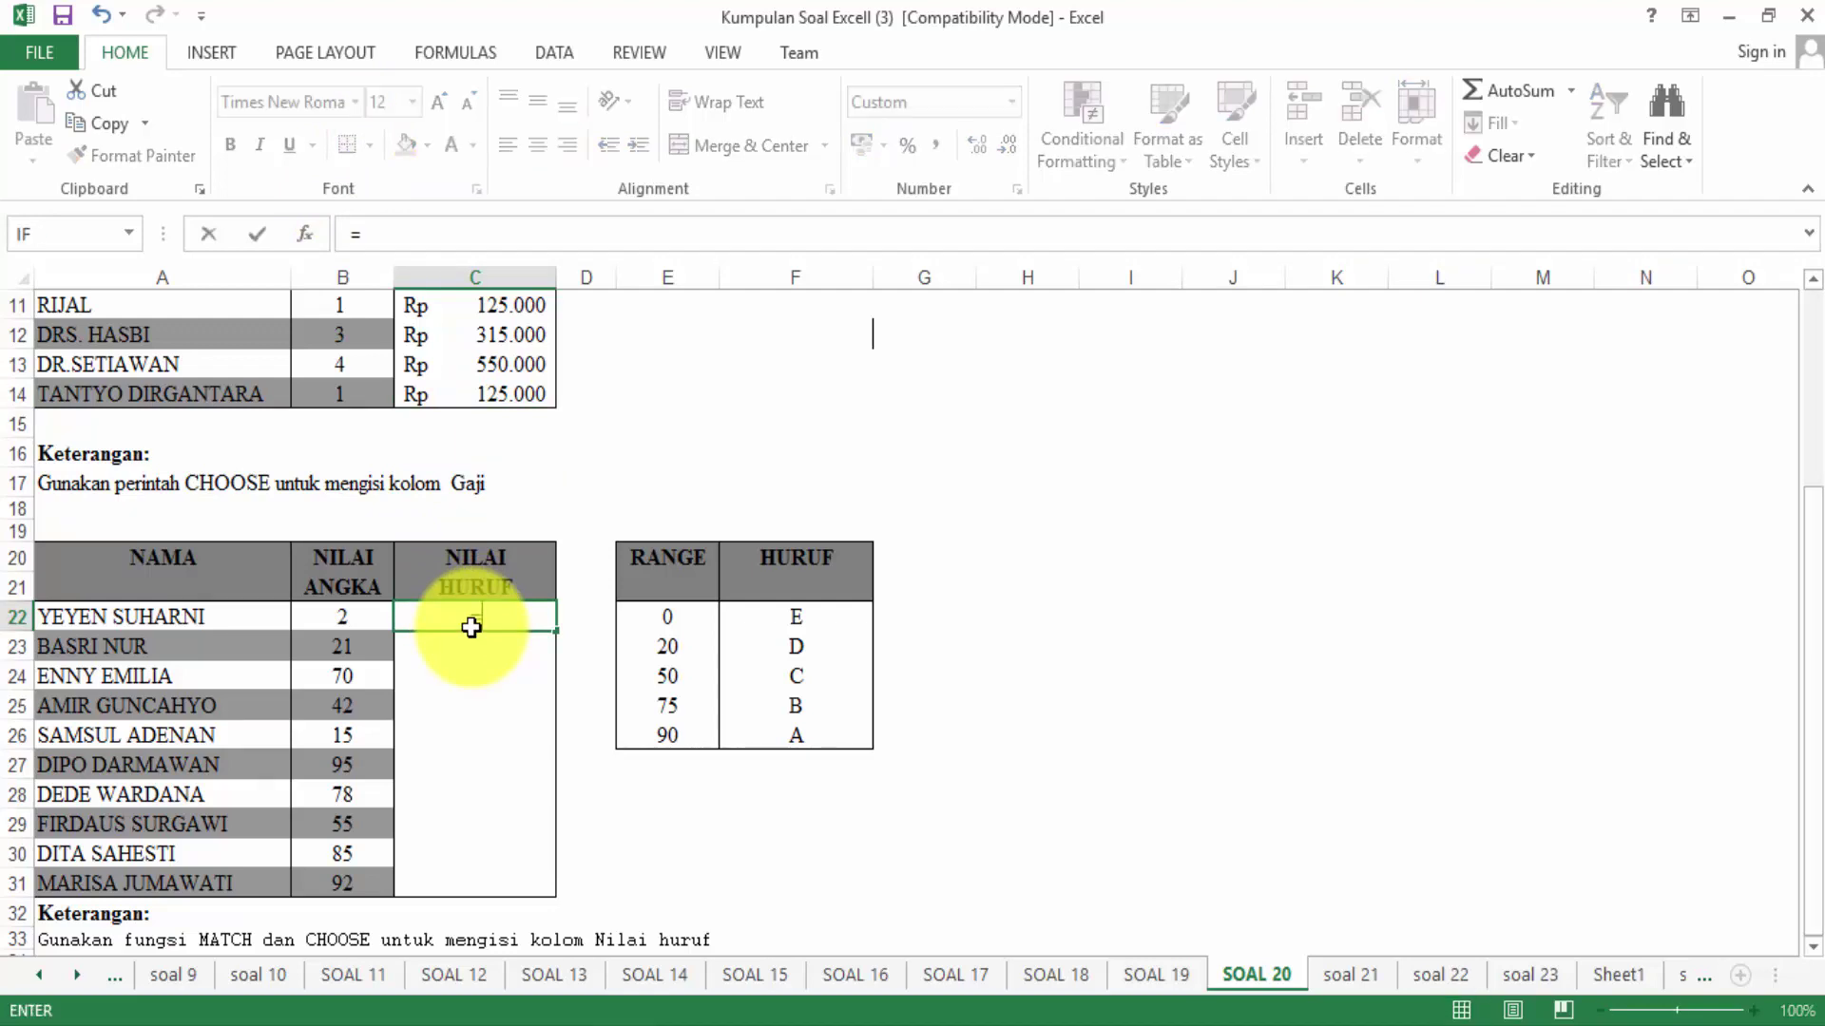
pyautogui.write('ch')
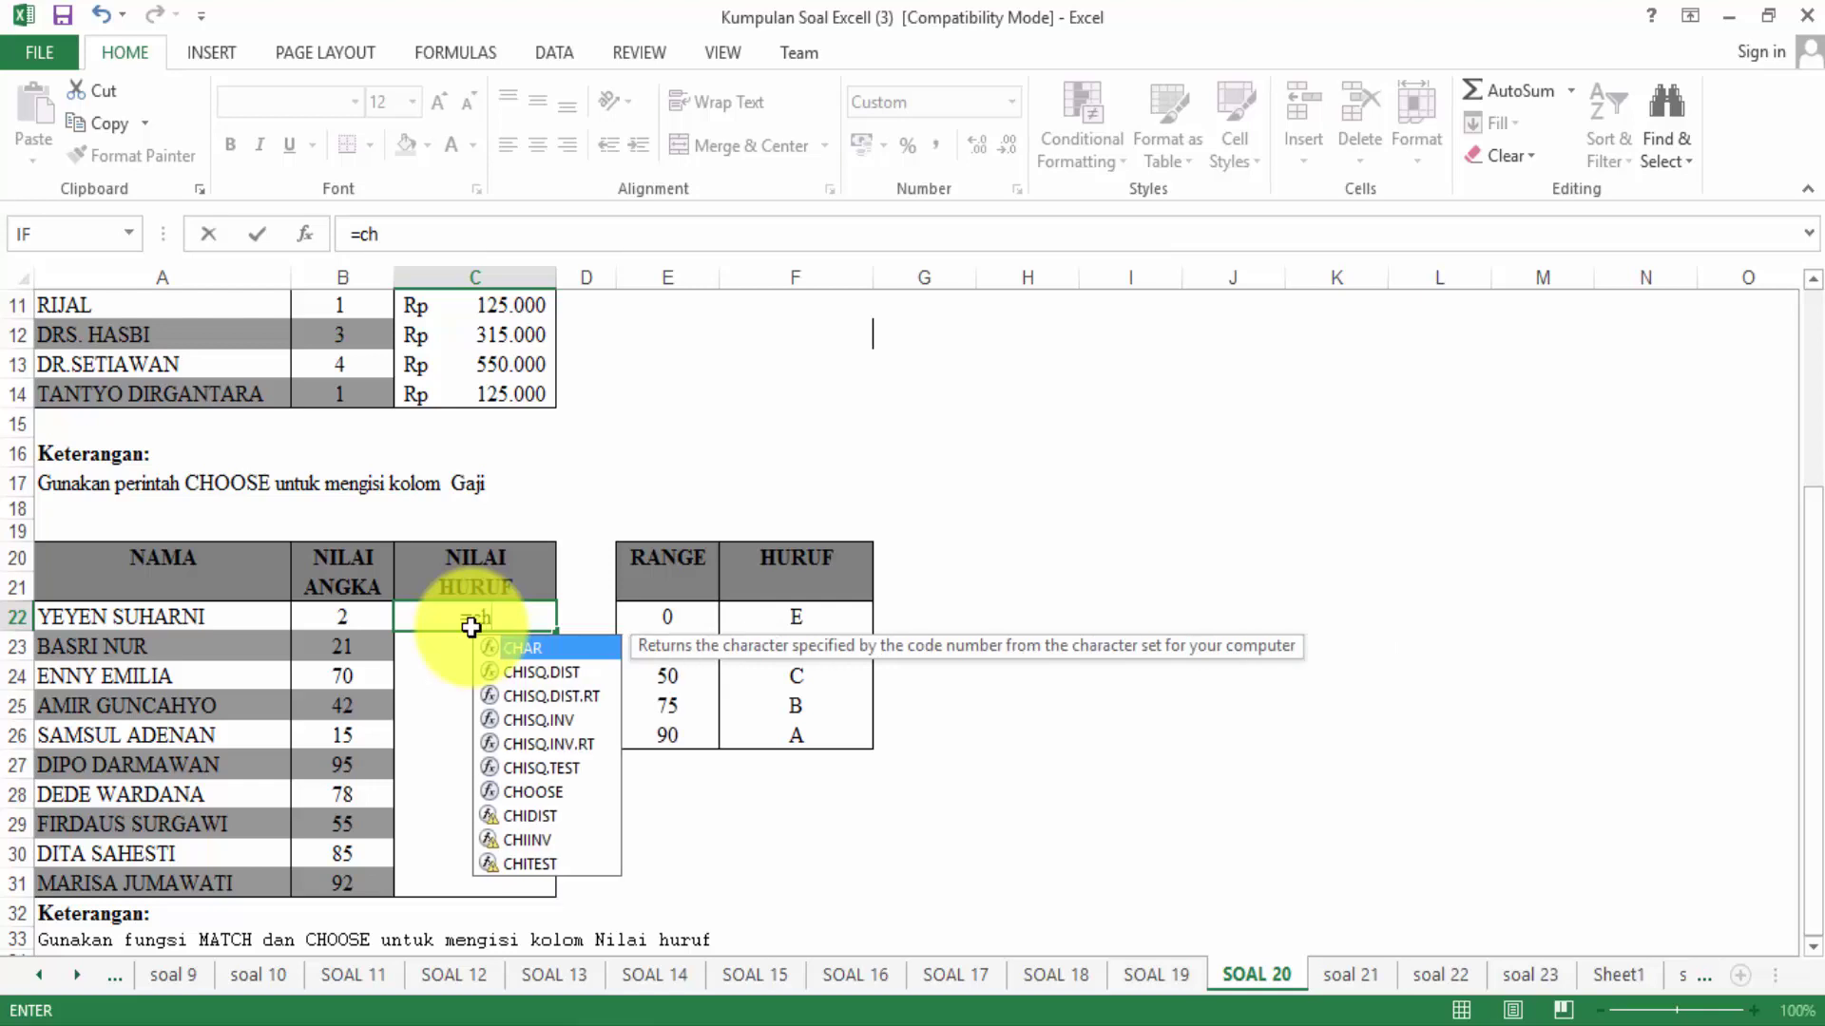
pyautogui.write('o')
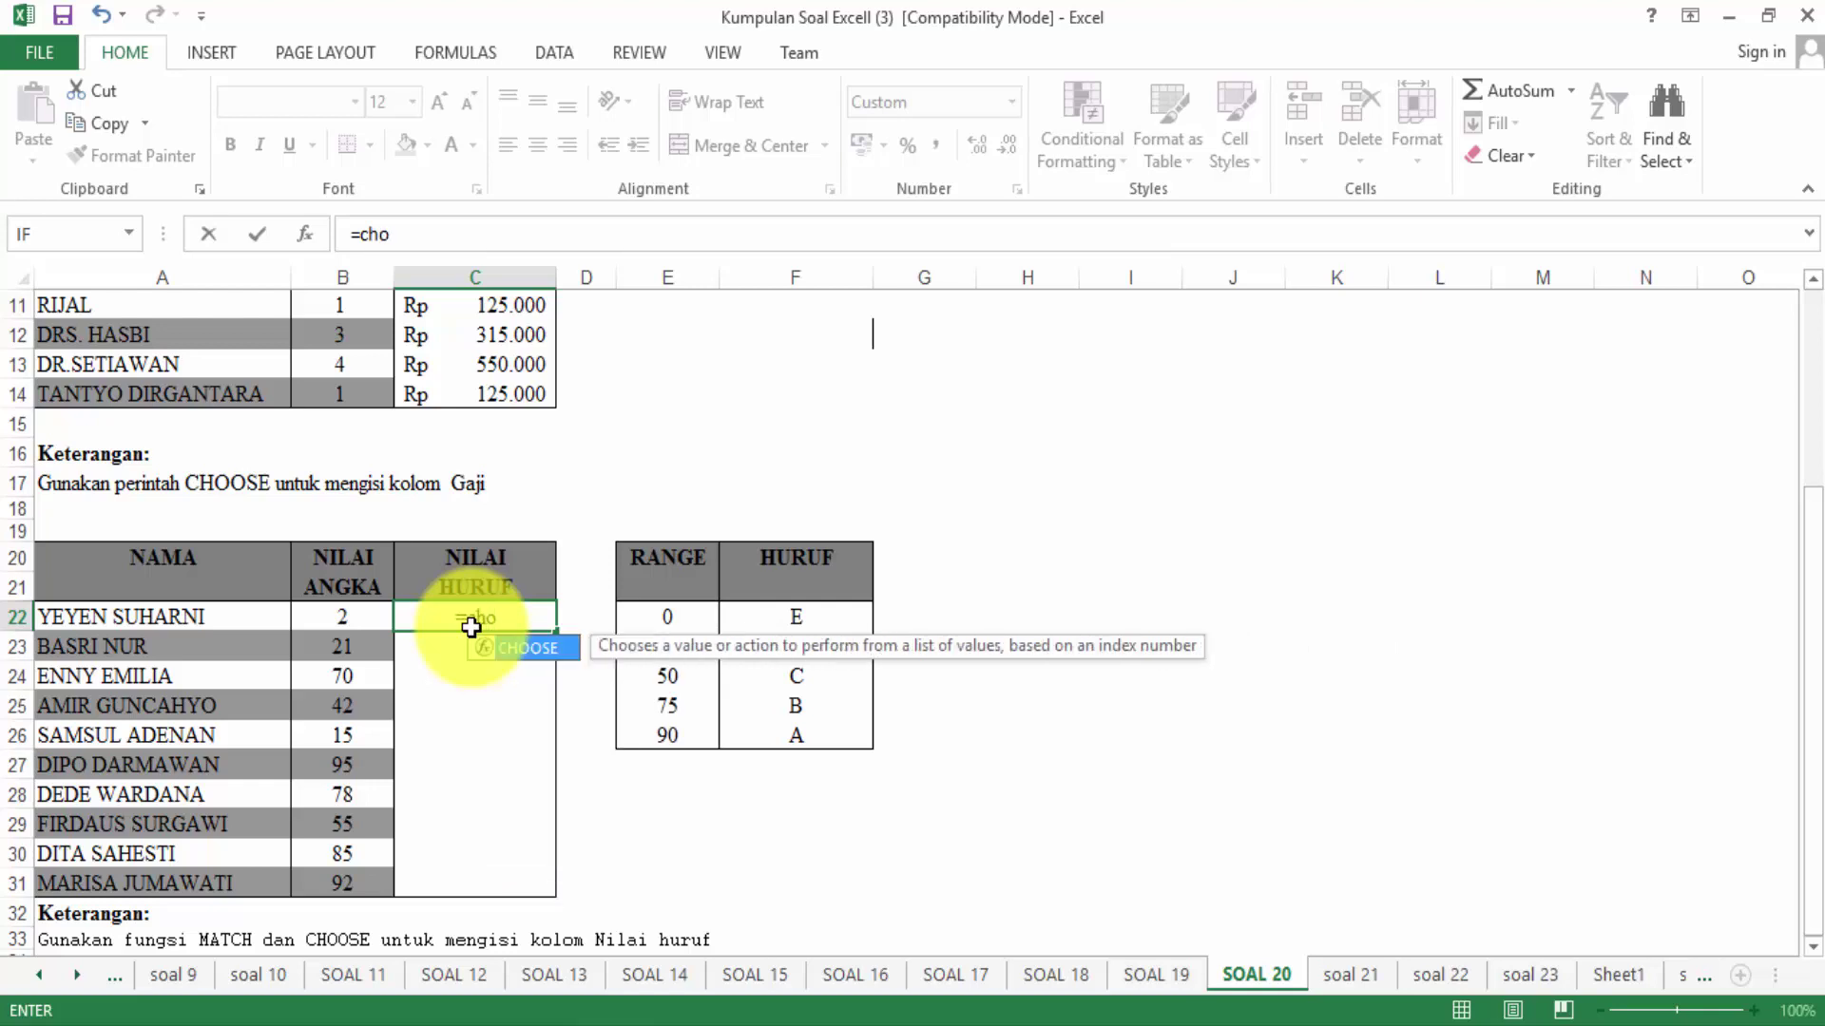
pyautogui.press('Tab')
pyautogui.write('m')
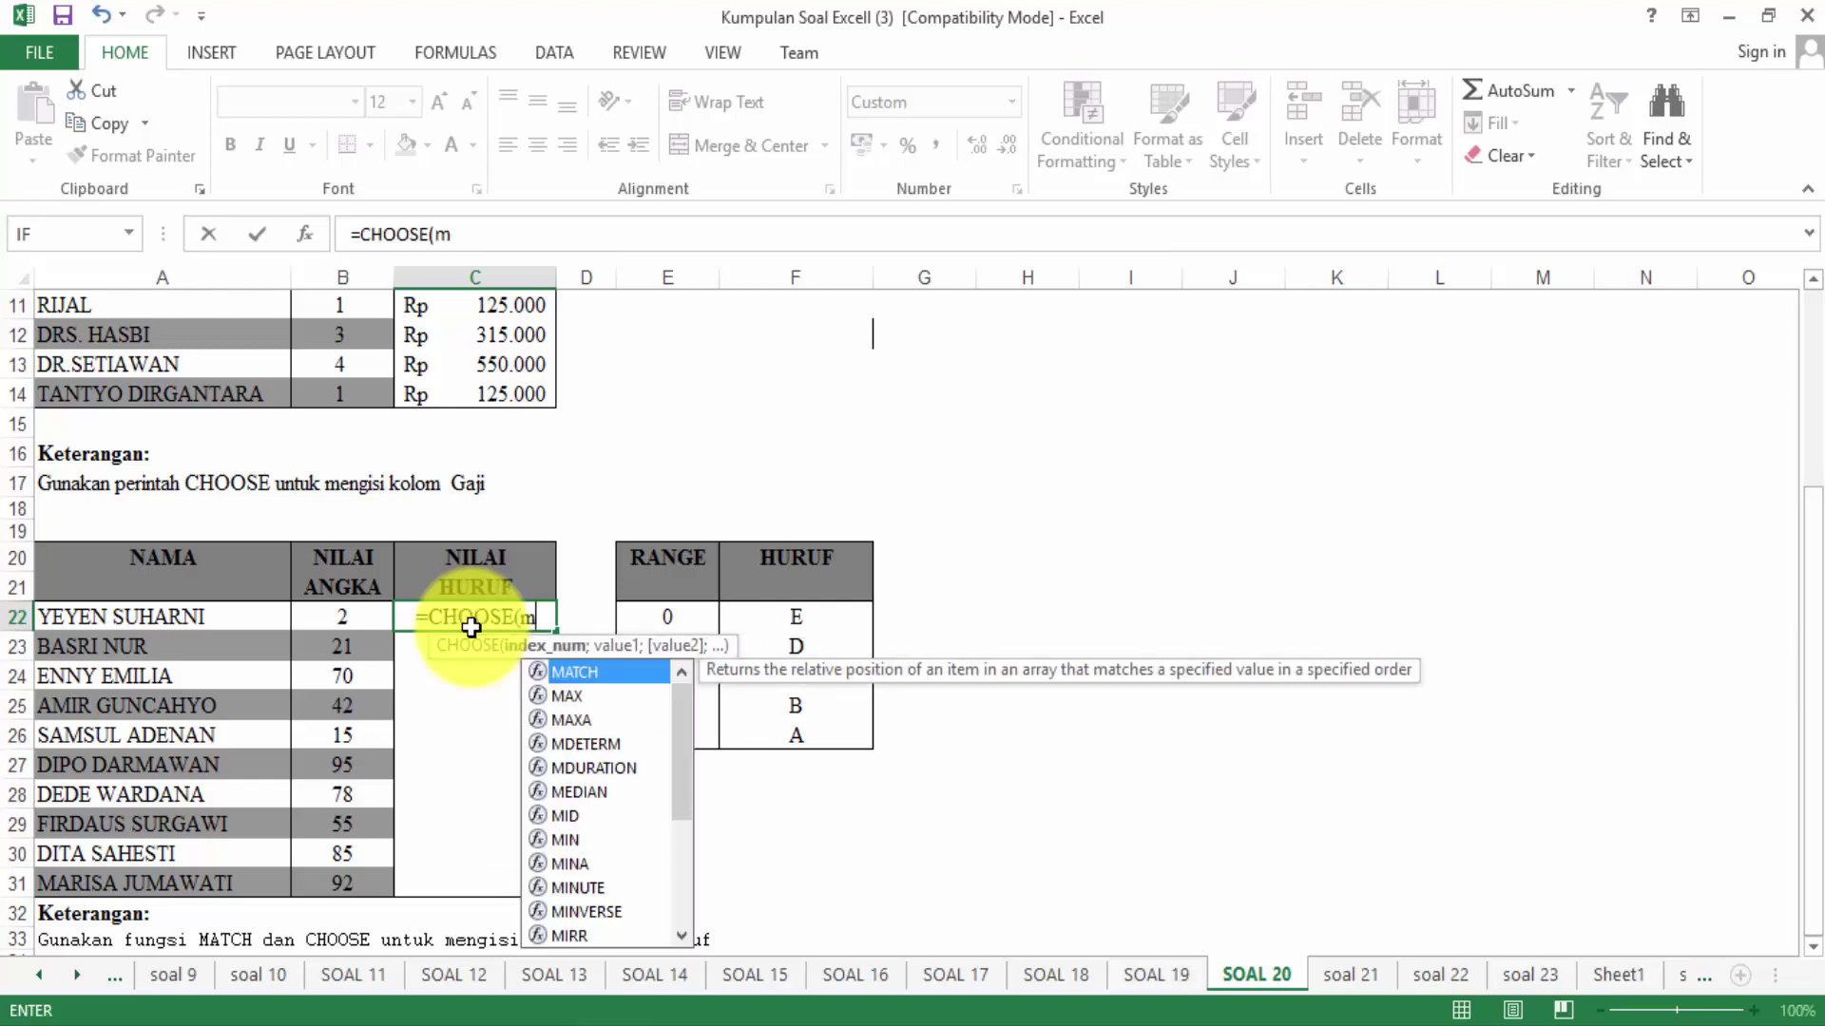
pyautogui.write('a')
pyautogui.press('Tab')
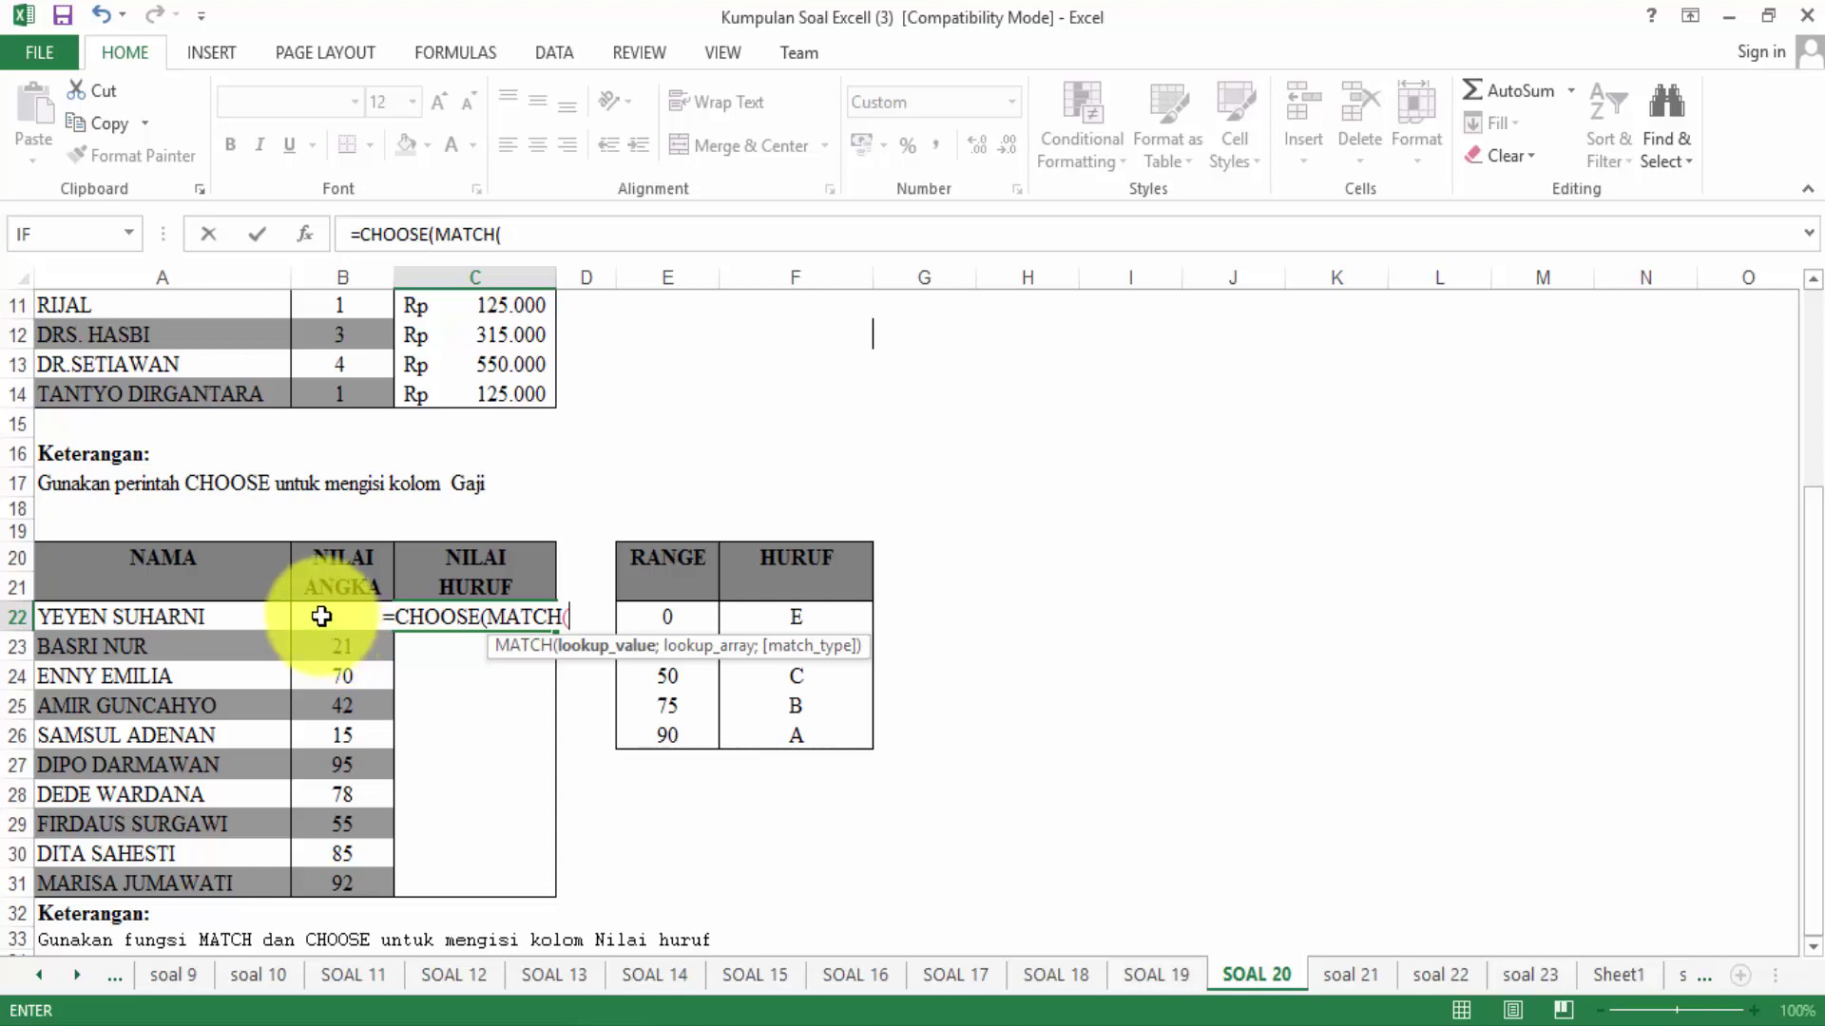
pyautogui.click(321, 617)
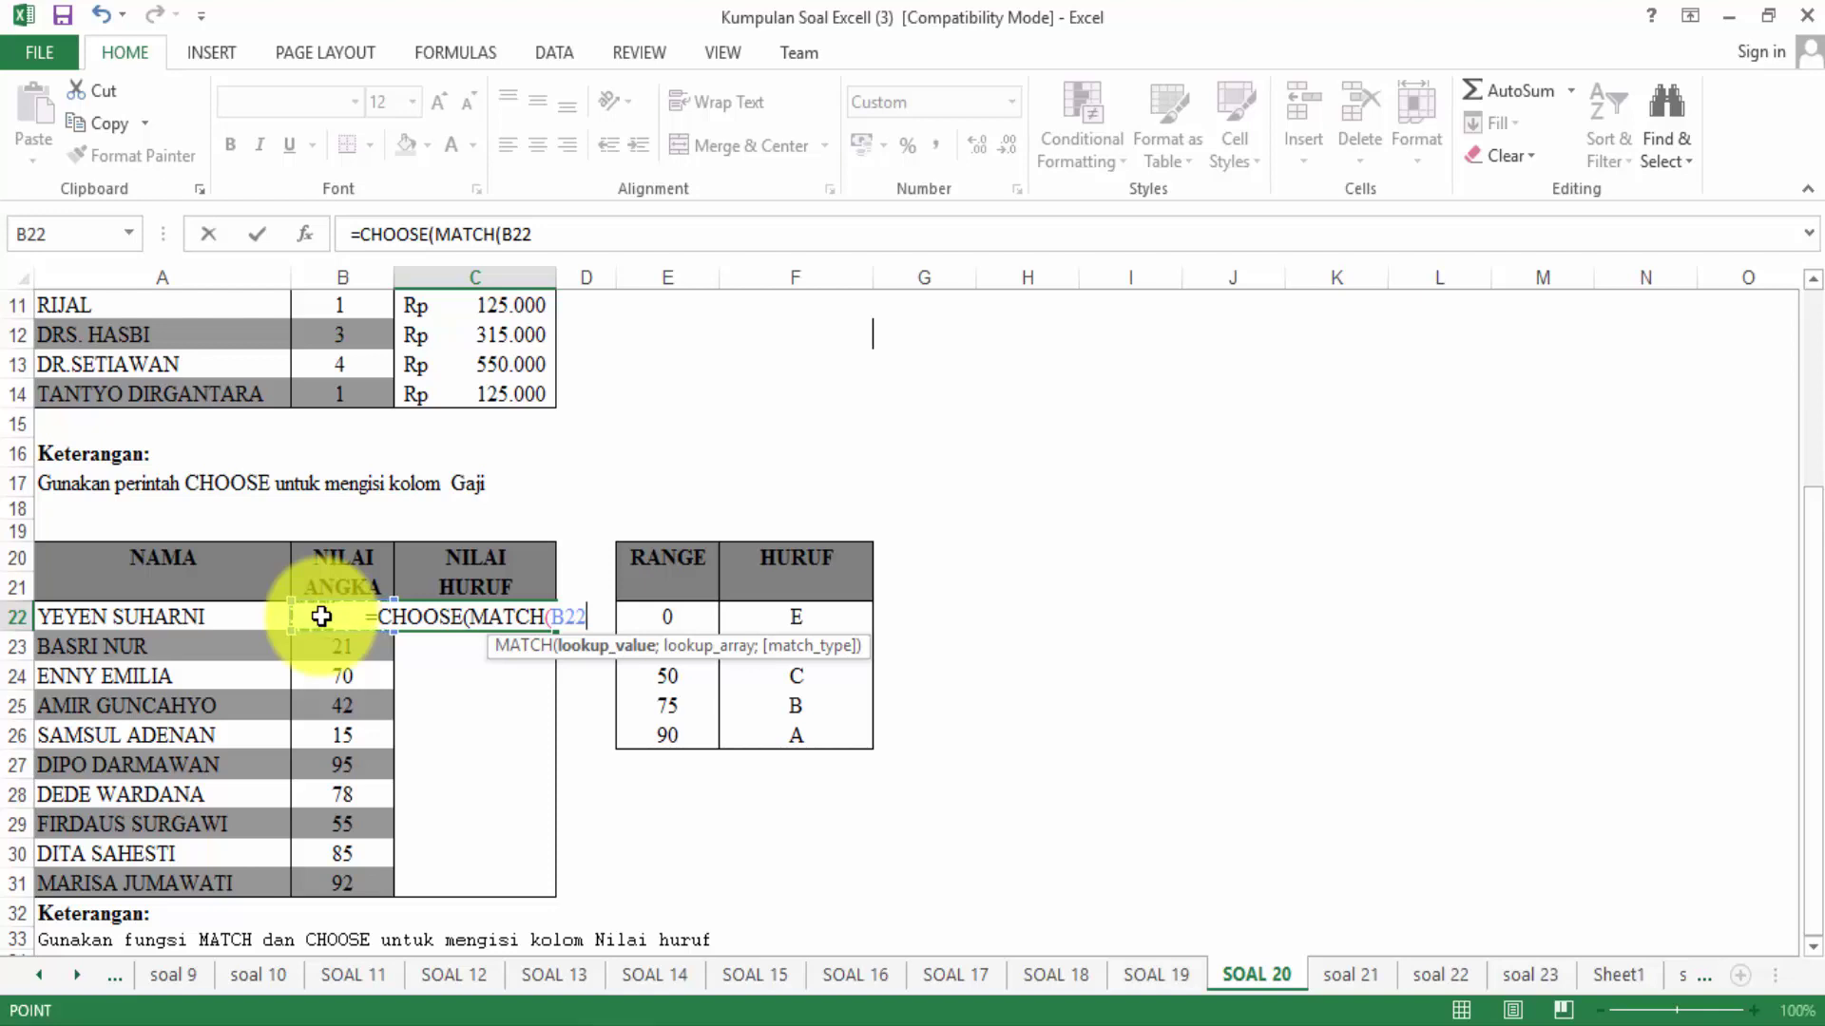
pyautogui.write(';')
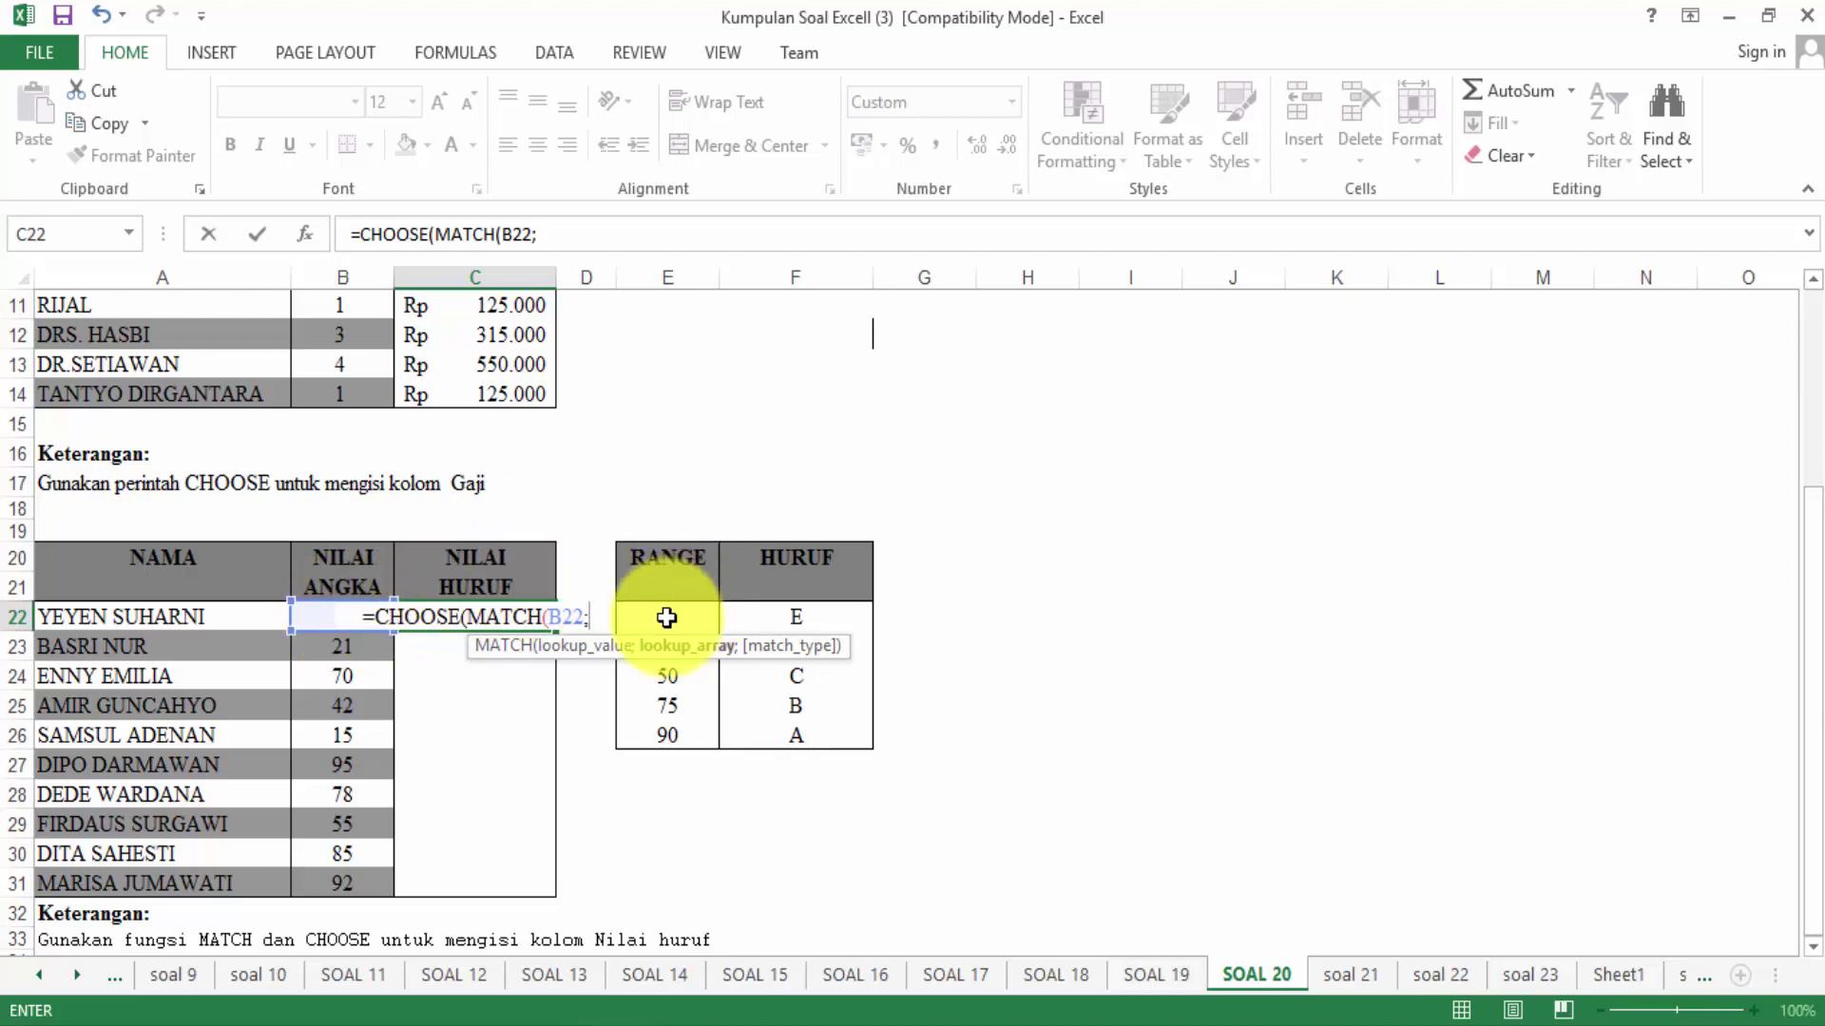
# Add the locked lookup range $E$22:$E$26 with match type 1 to the MATCH.
pyautogui.moveTo(667, 617); pyautogui.dragTo(661, 738)
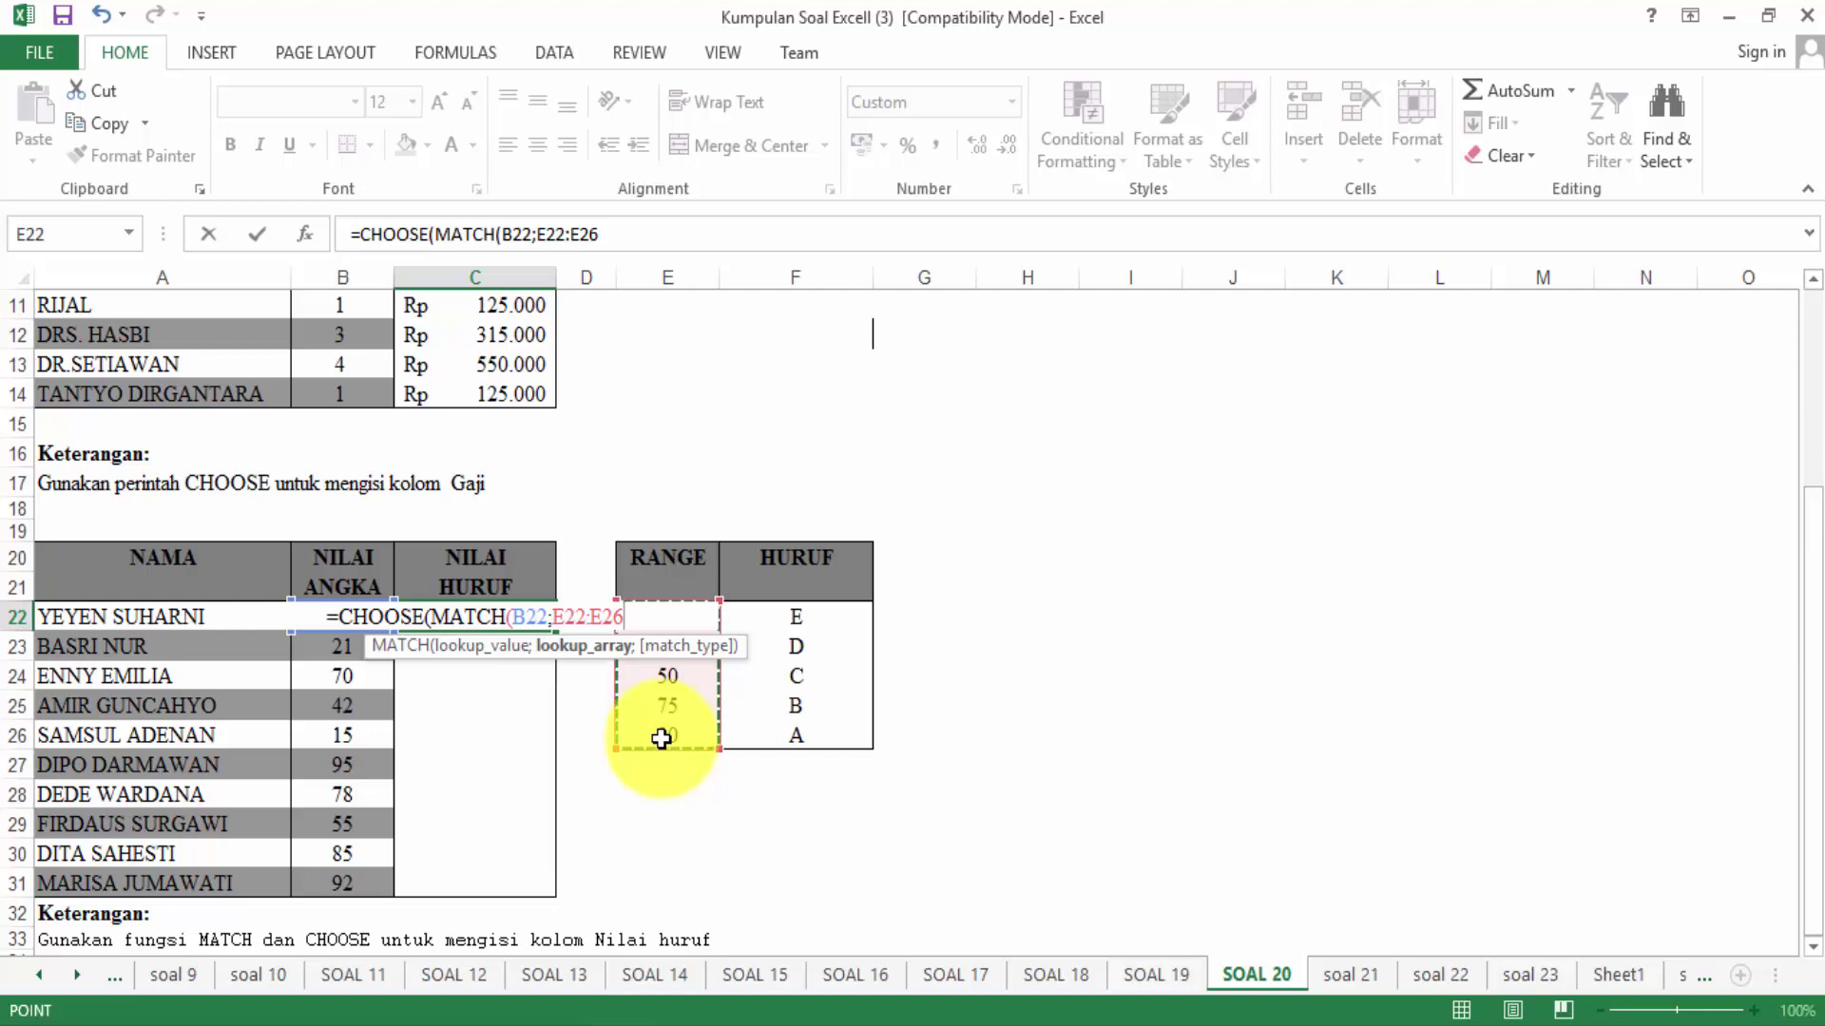
pyautogui.press('F4')
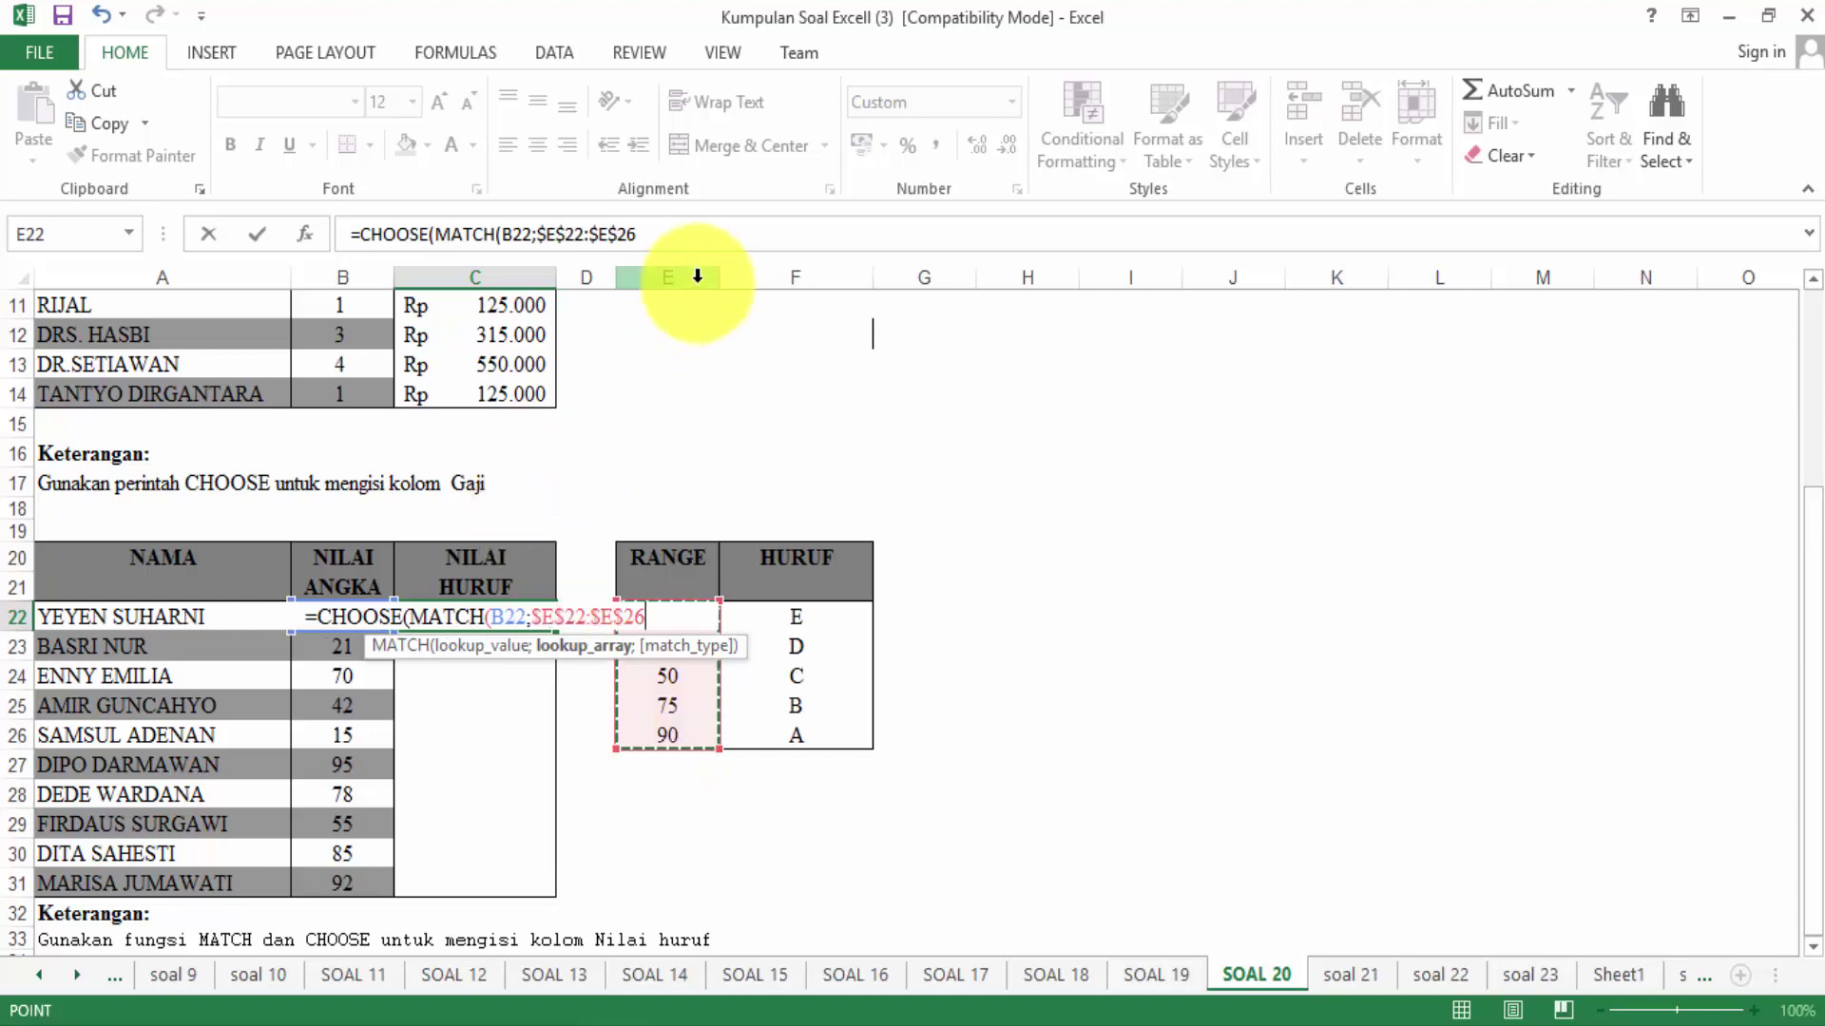
pyautogui.click(652, 237)
pyautogui.click(652, 238)
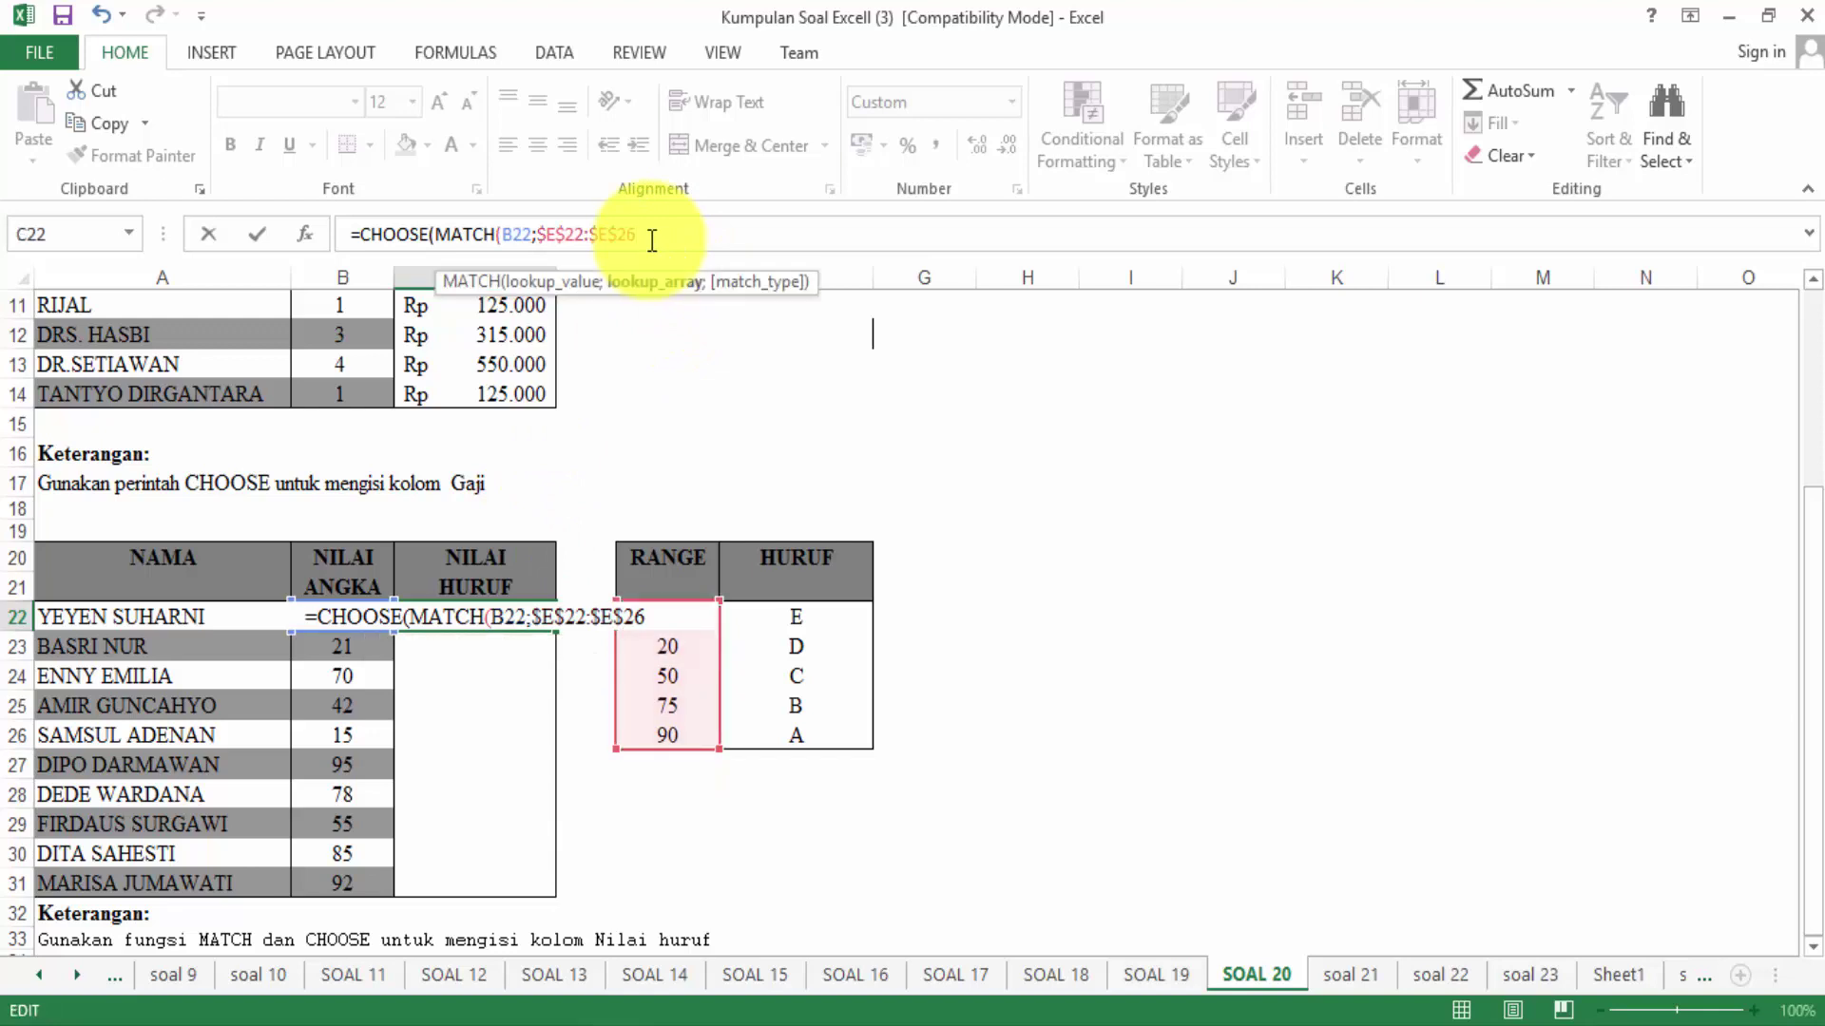
pyautogui.write(';')
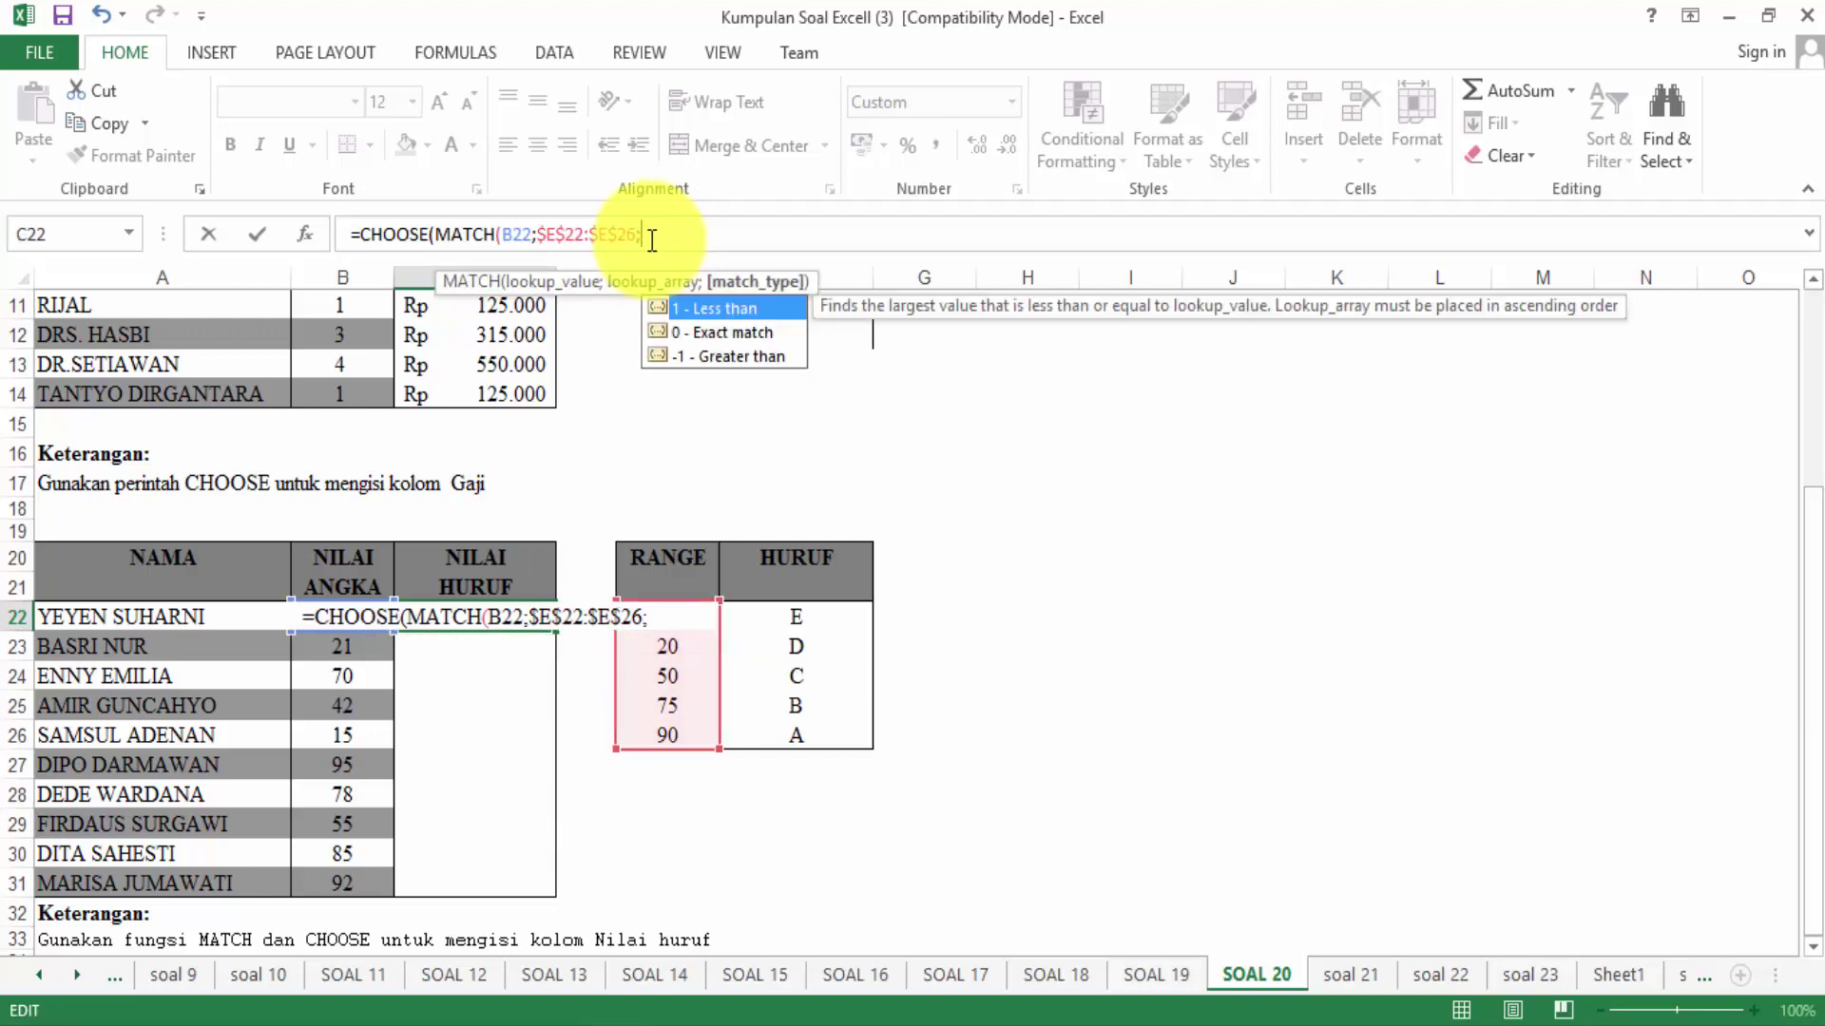
pyautogui.write('1')
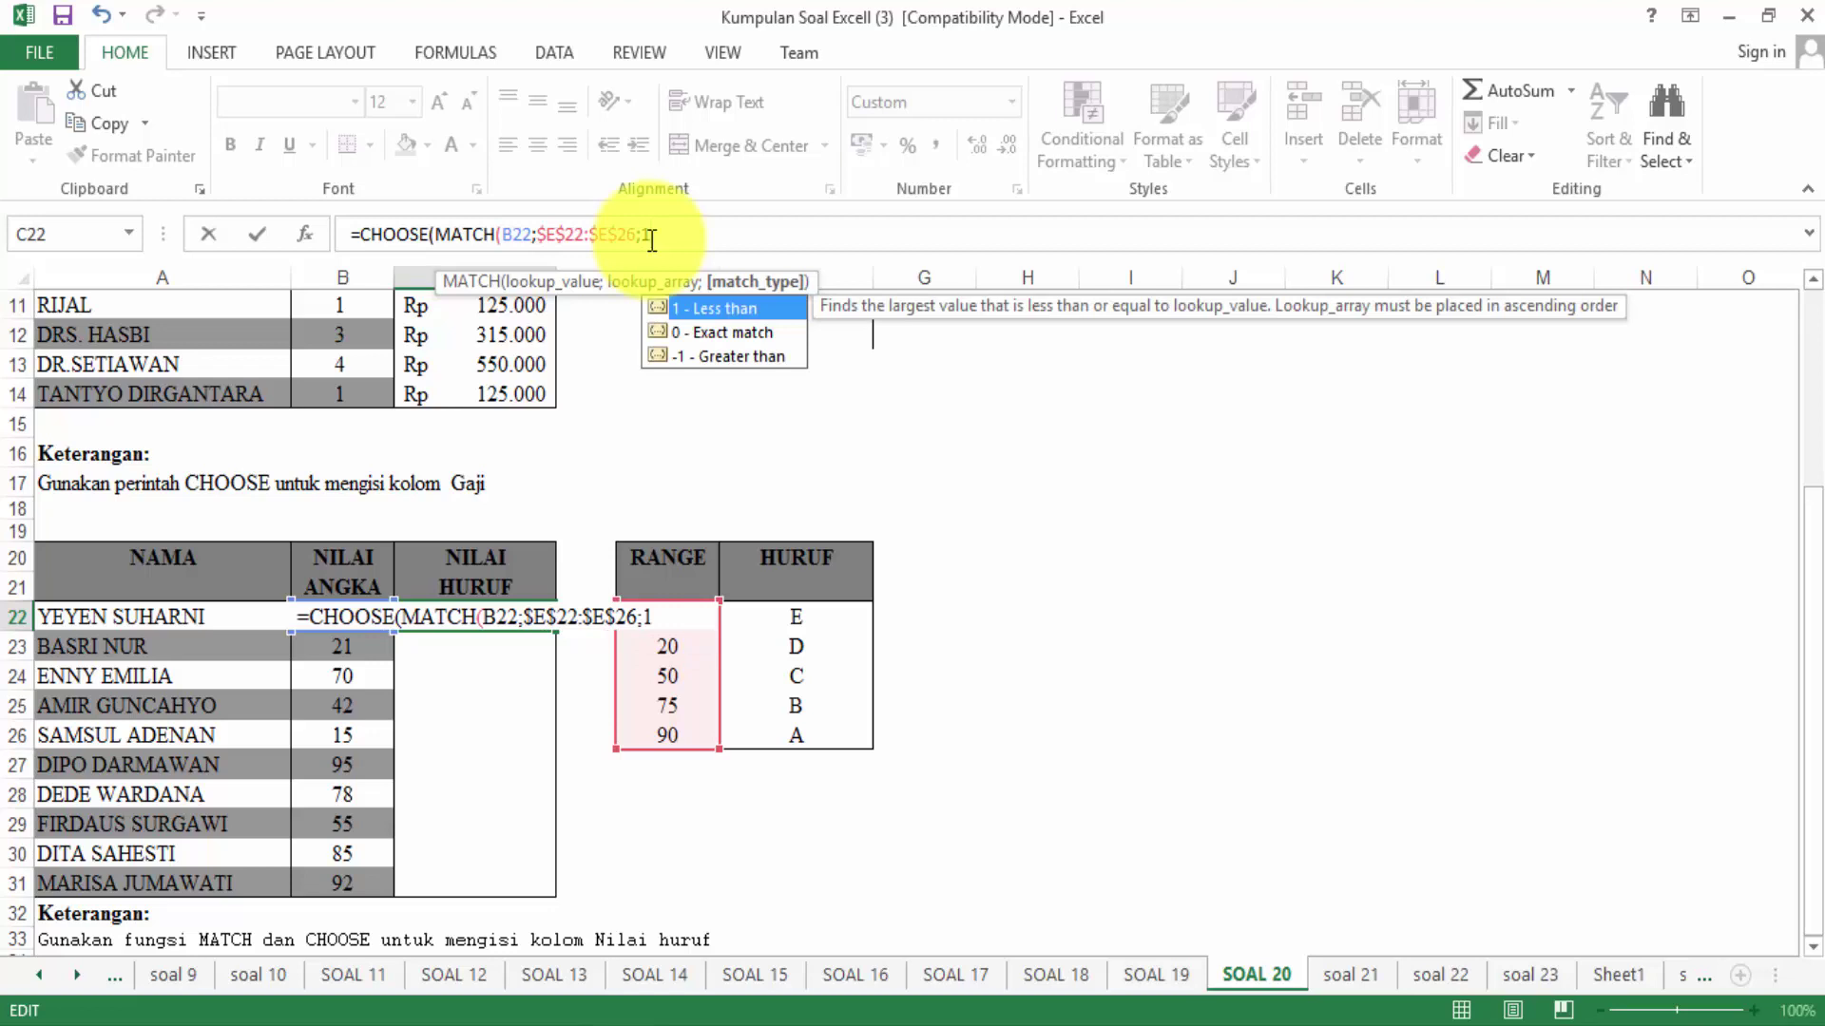
pyautogui.write(');')
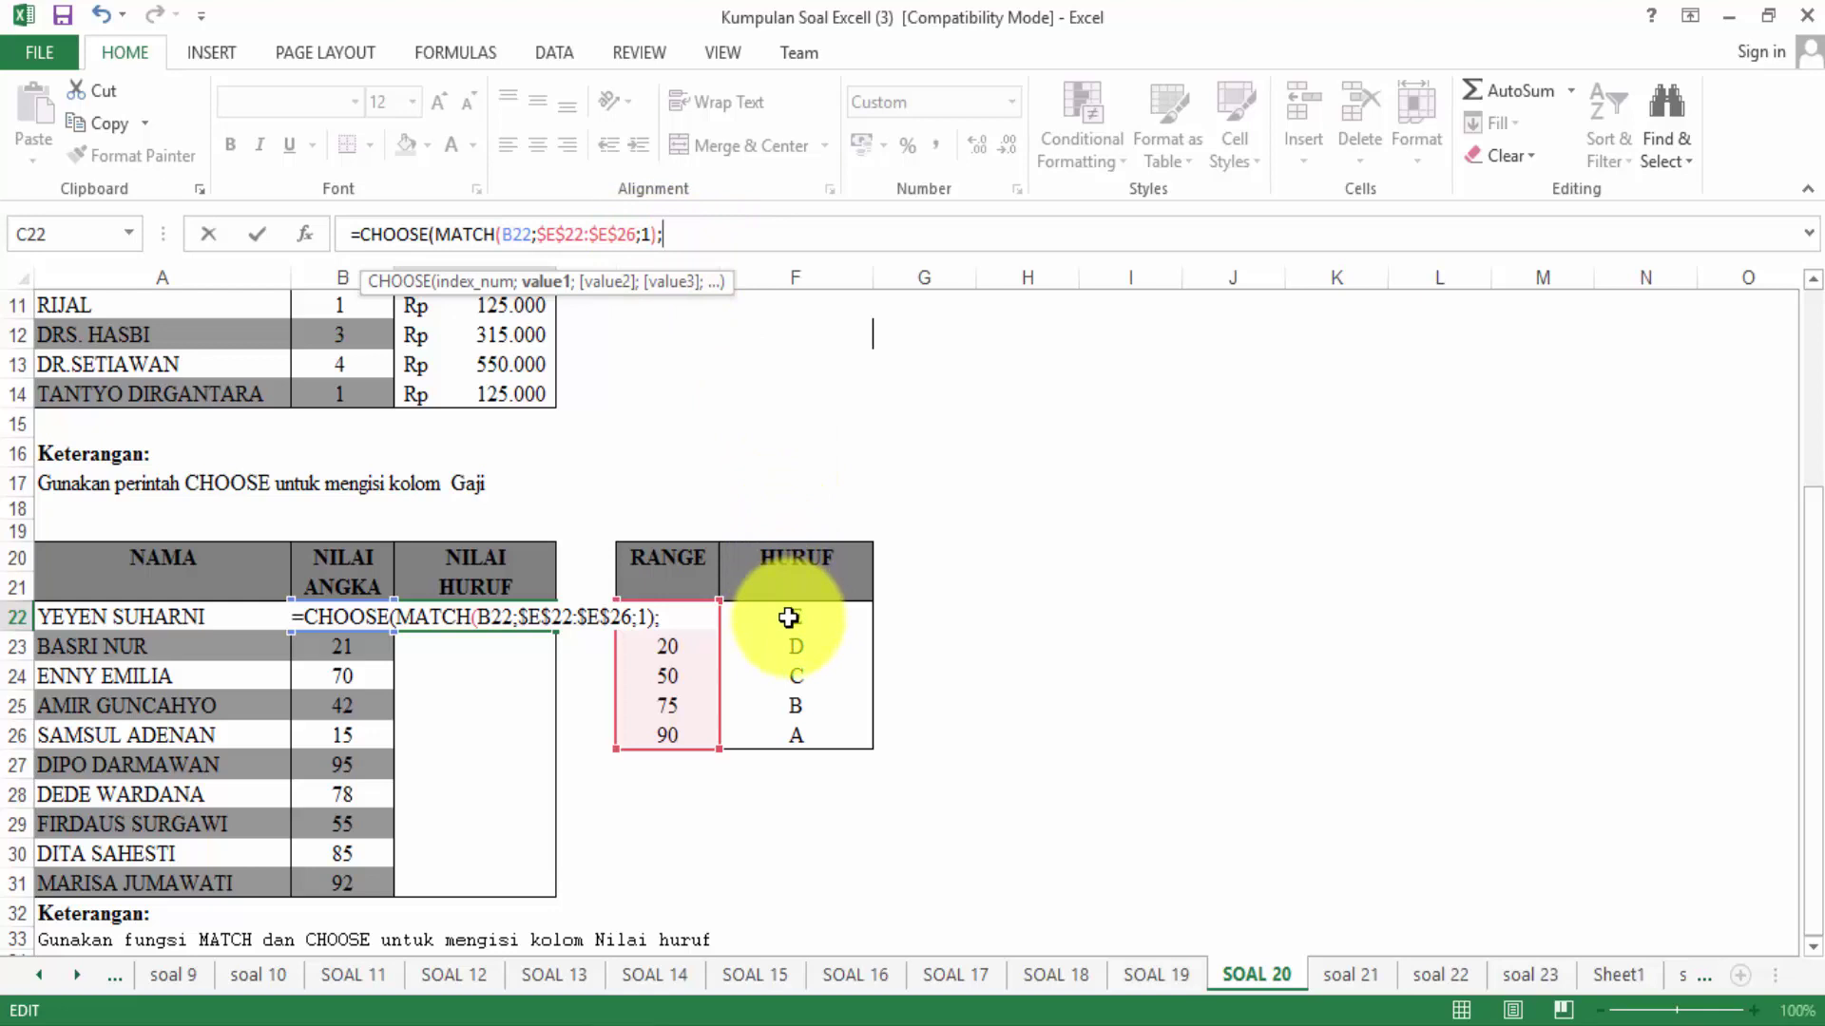
# Add the locked letters $F$22, $F$23 and $F$24 as the first CHOOSE choices.
pyautogui.click(788, 618)
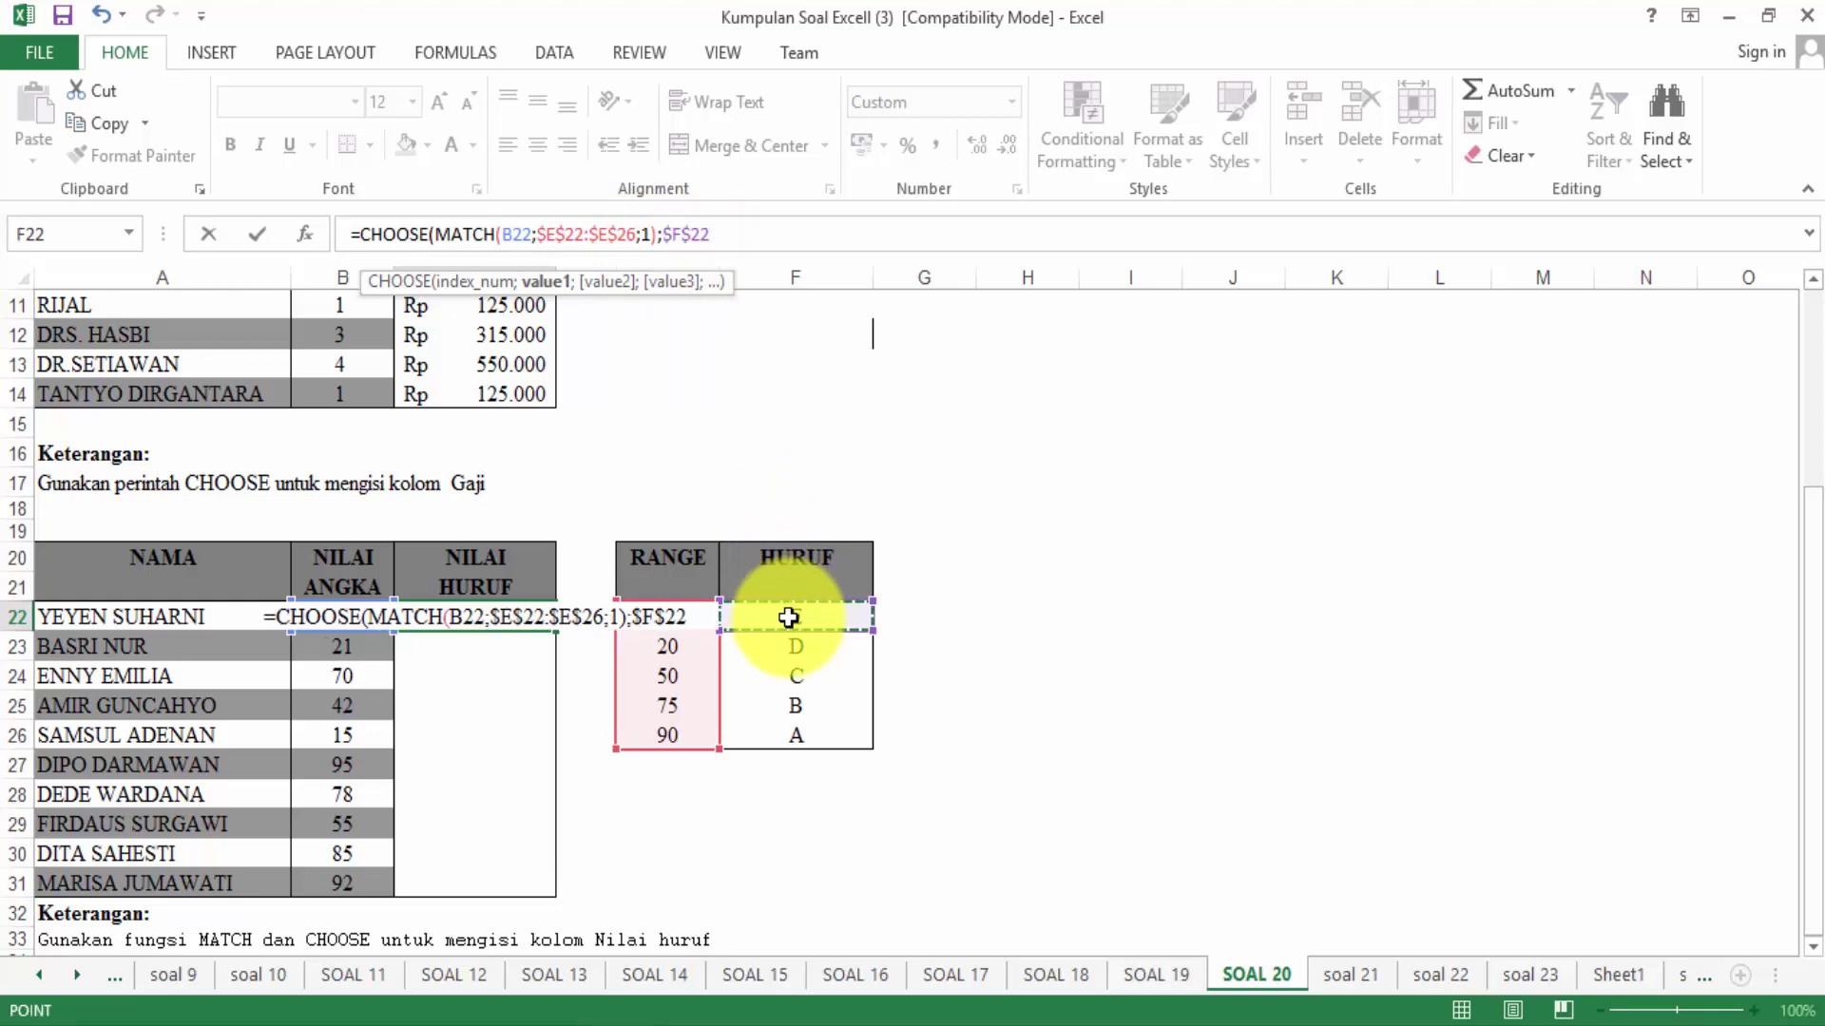
pyautogui.press('F4')
pyautogui.write(';')
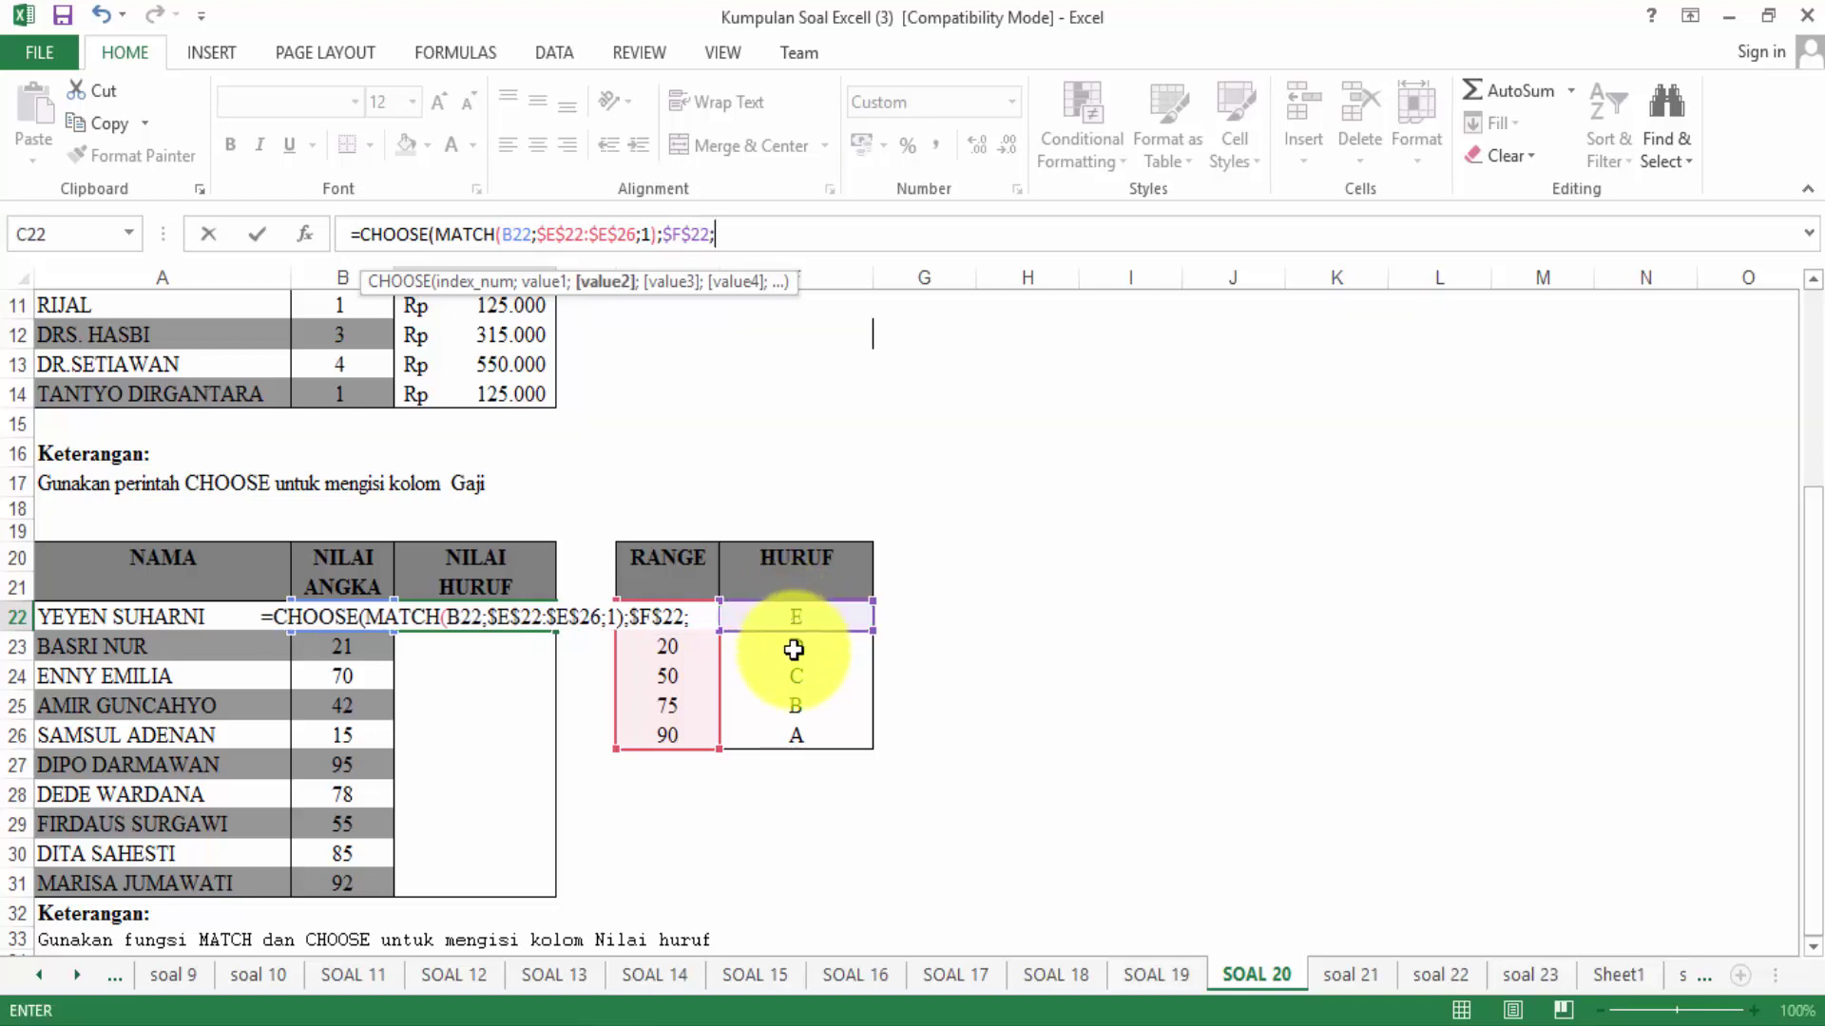
pyautogui.click(794, 650)
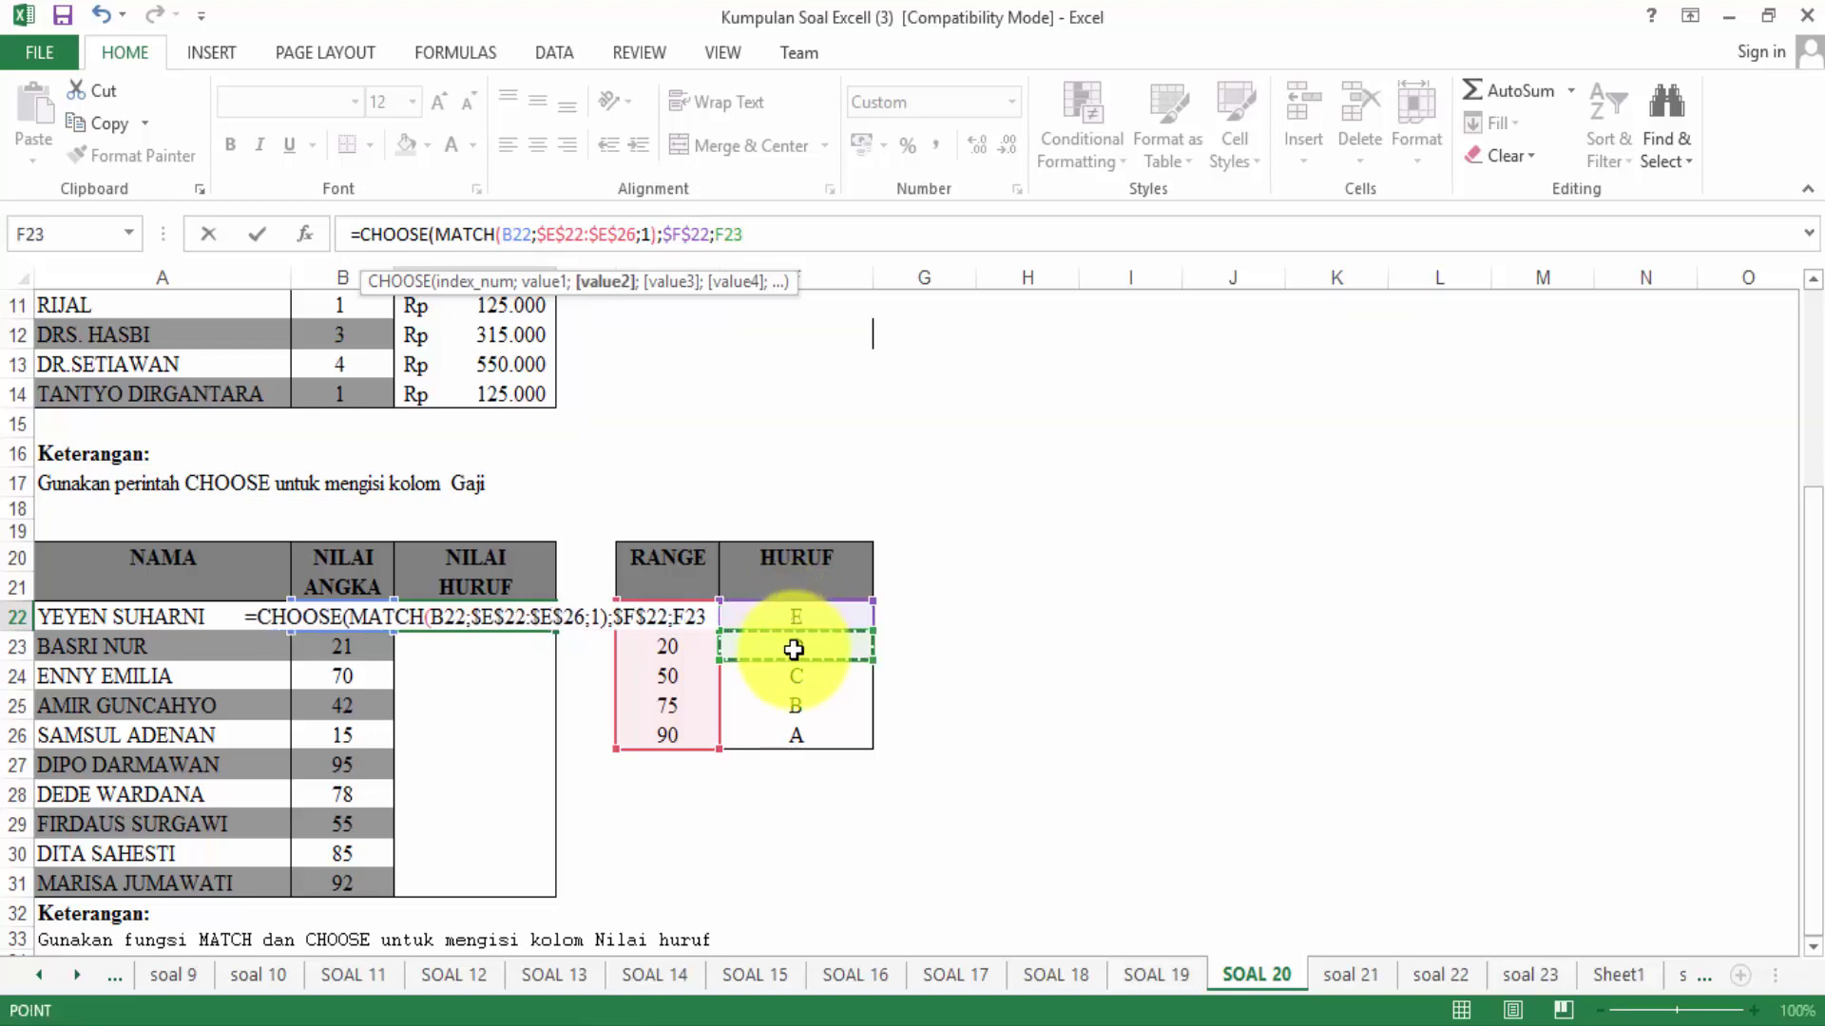
pyautogui.press('F4')
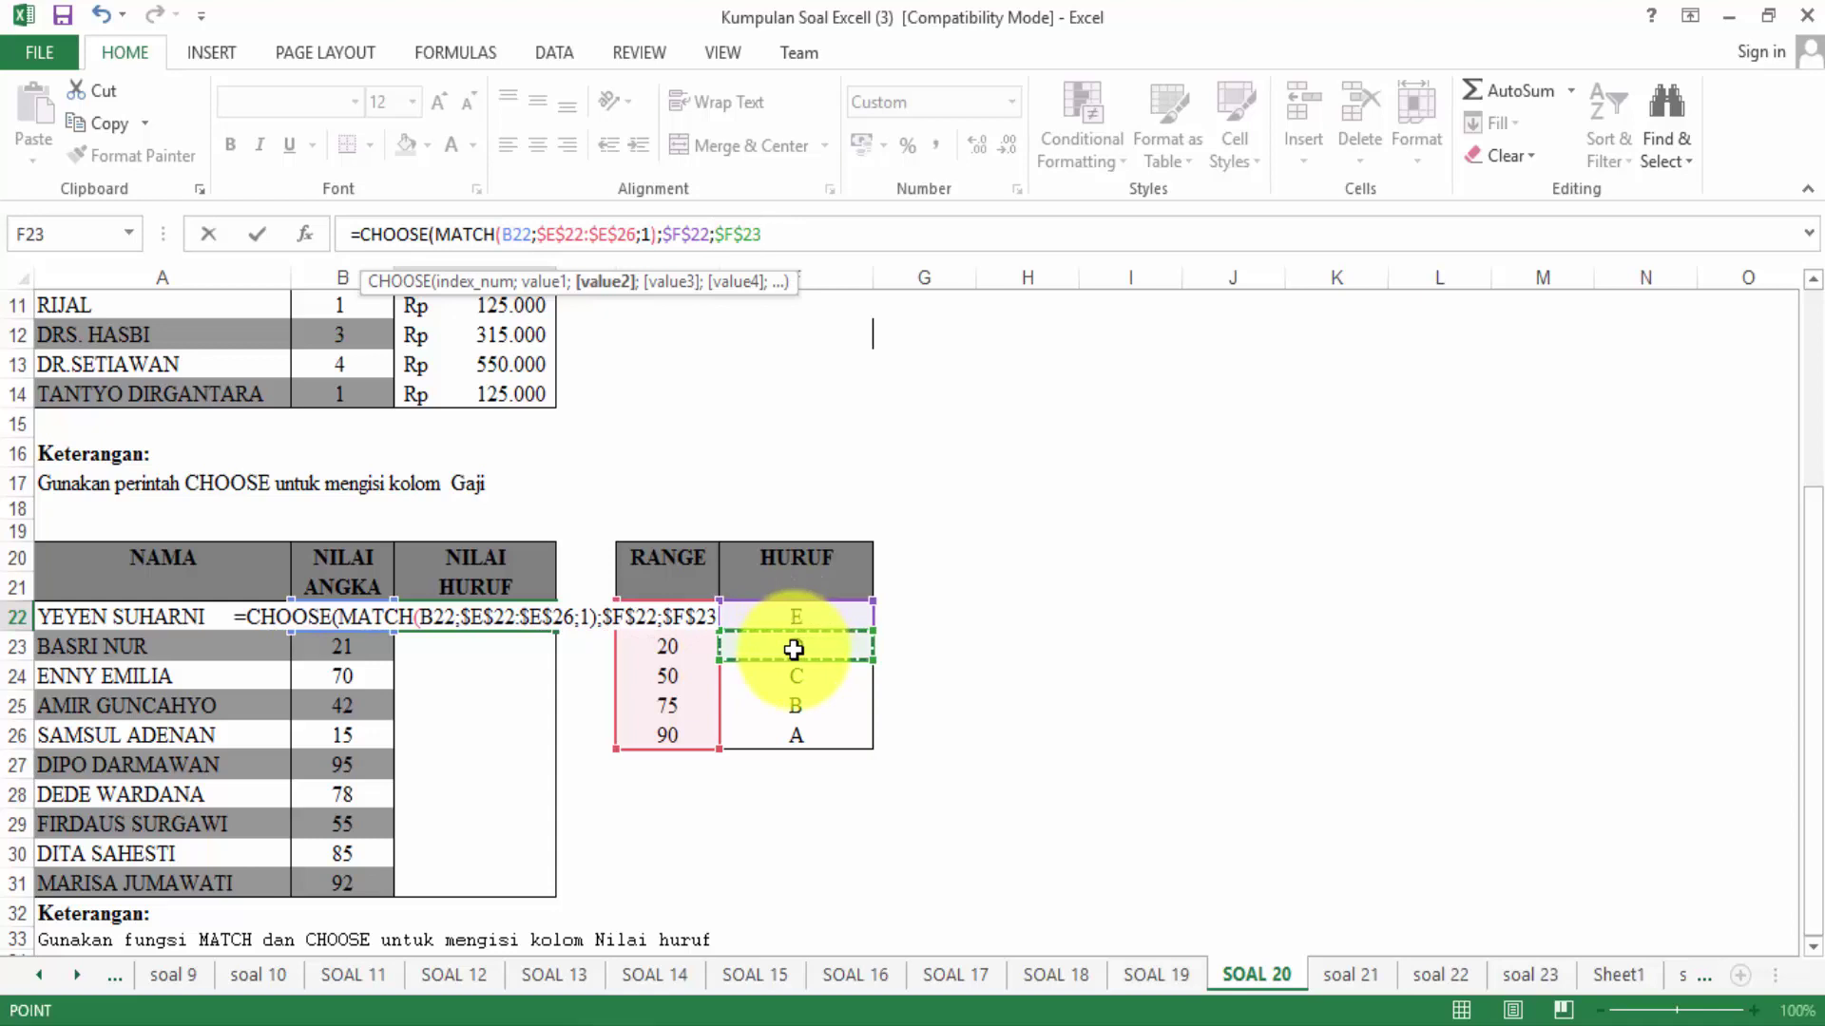
pyautogui.write(';')
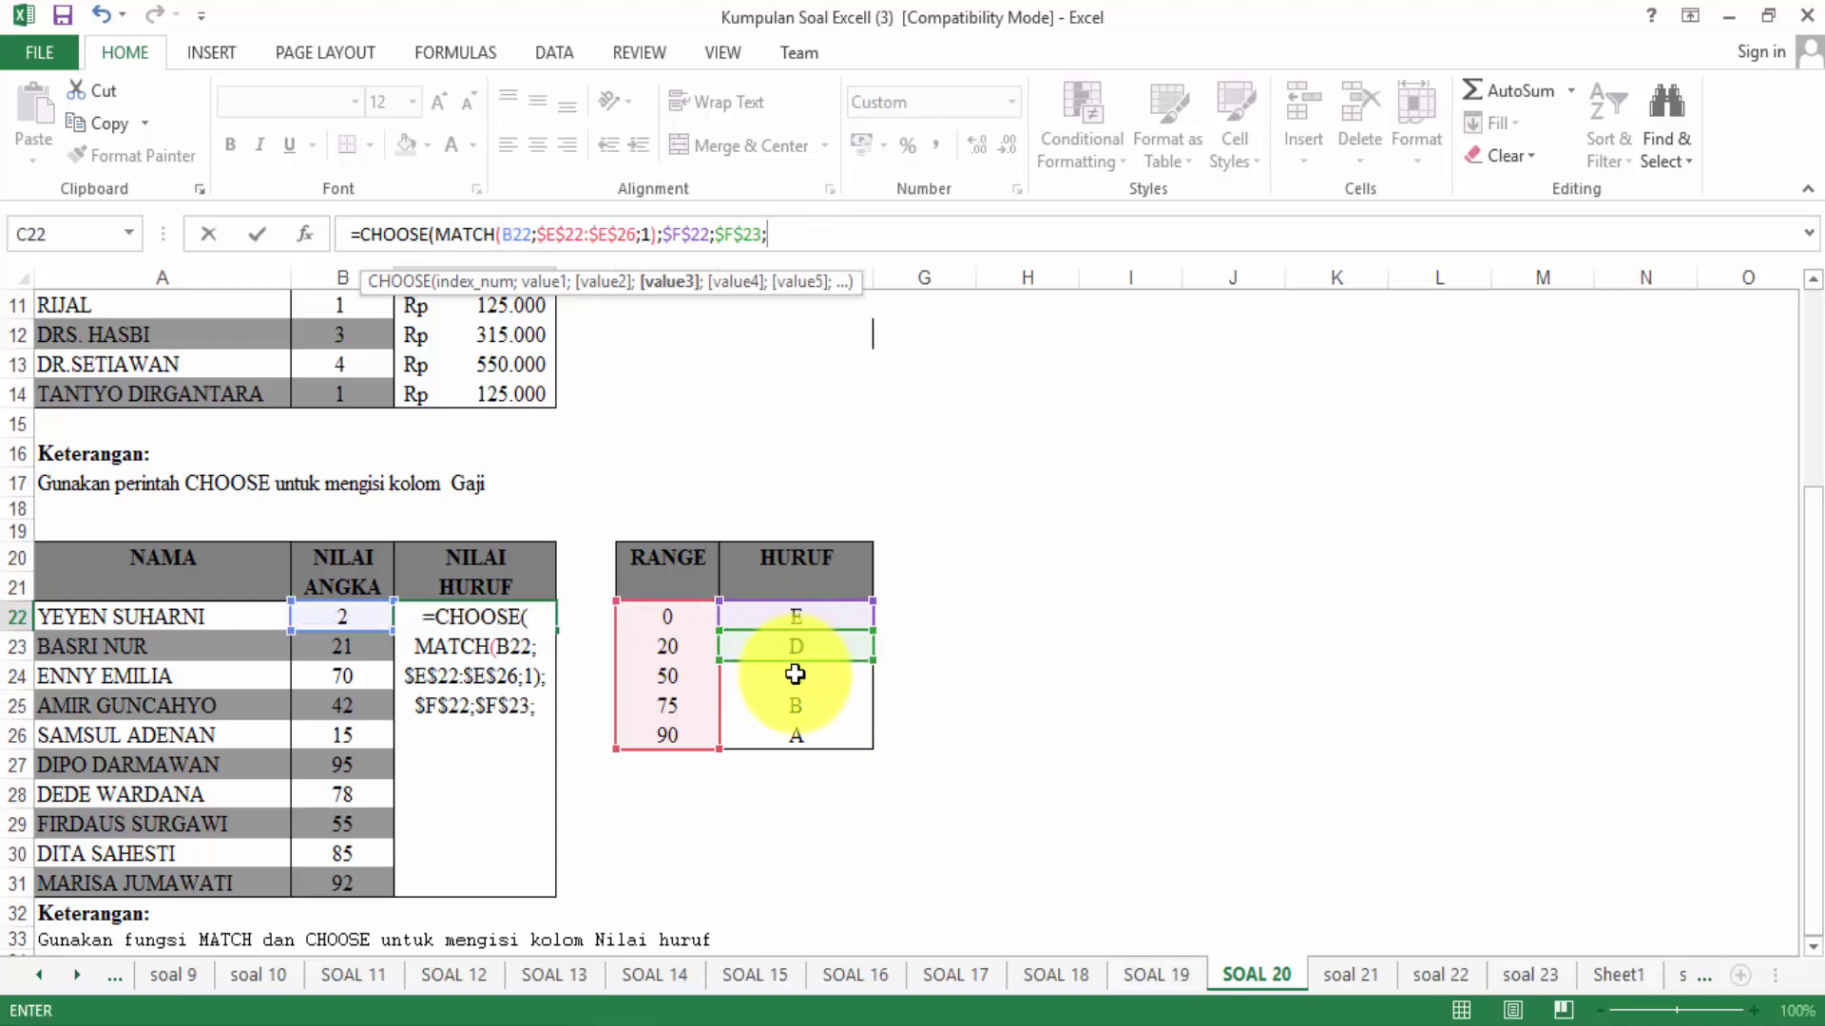
pyautogui.click(796, 682)
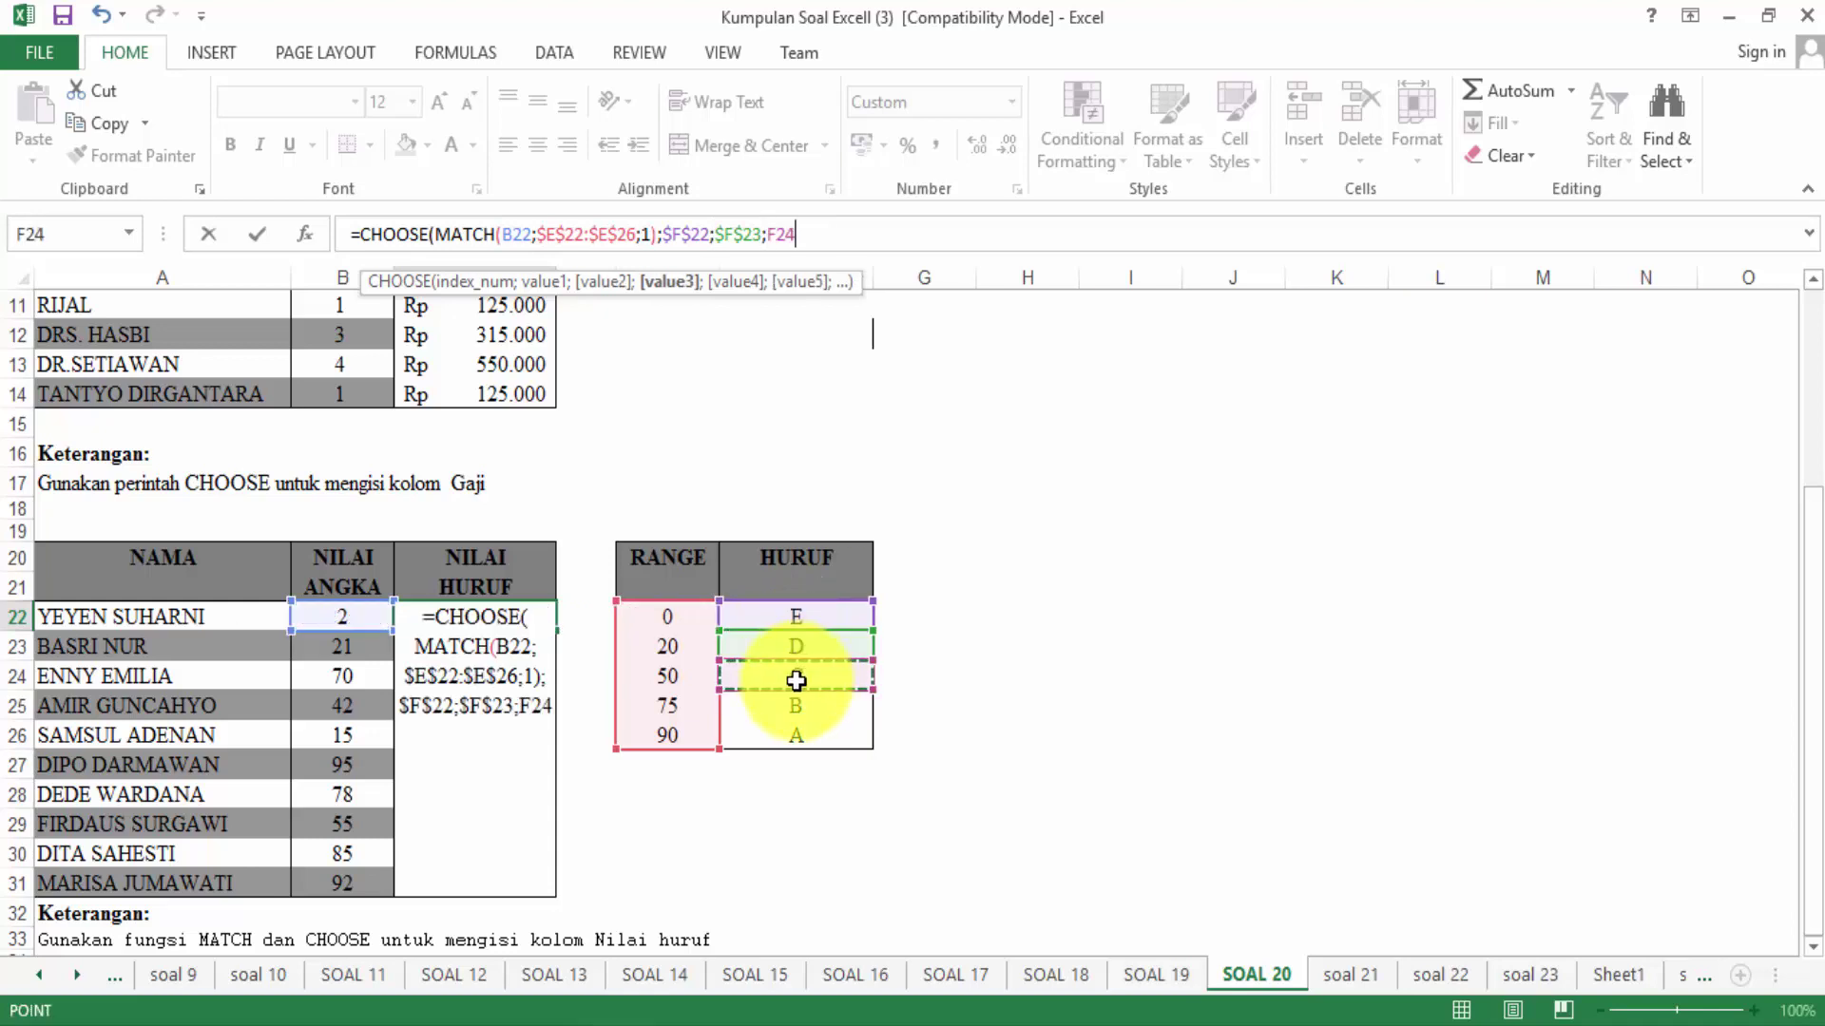
pyautogui.press('F4')
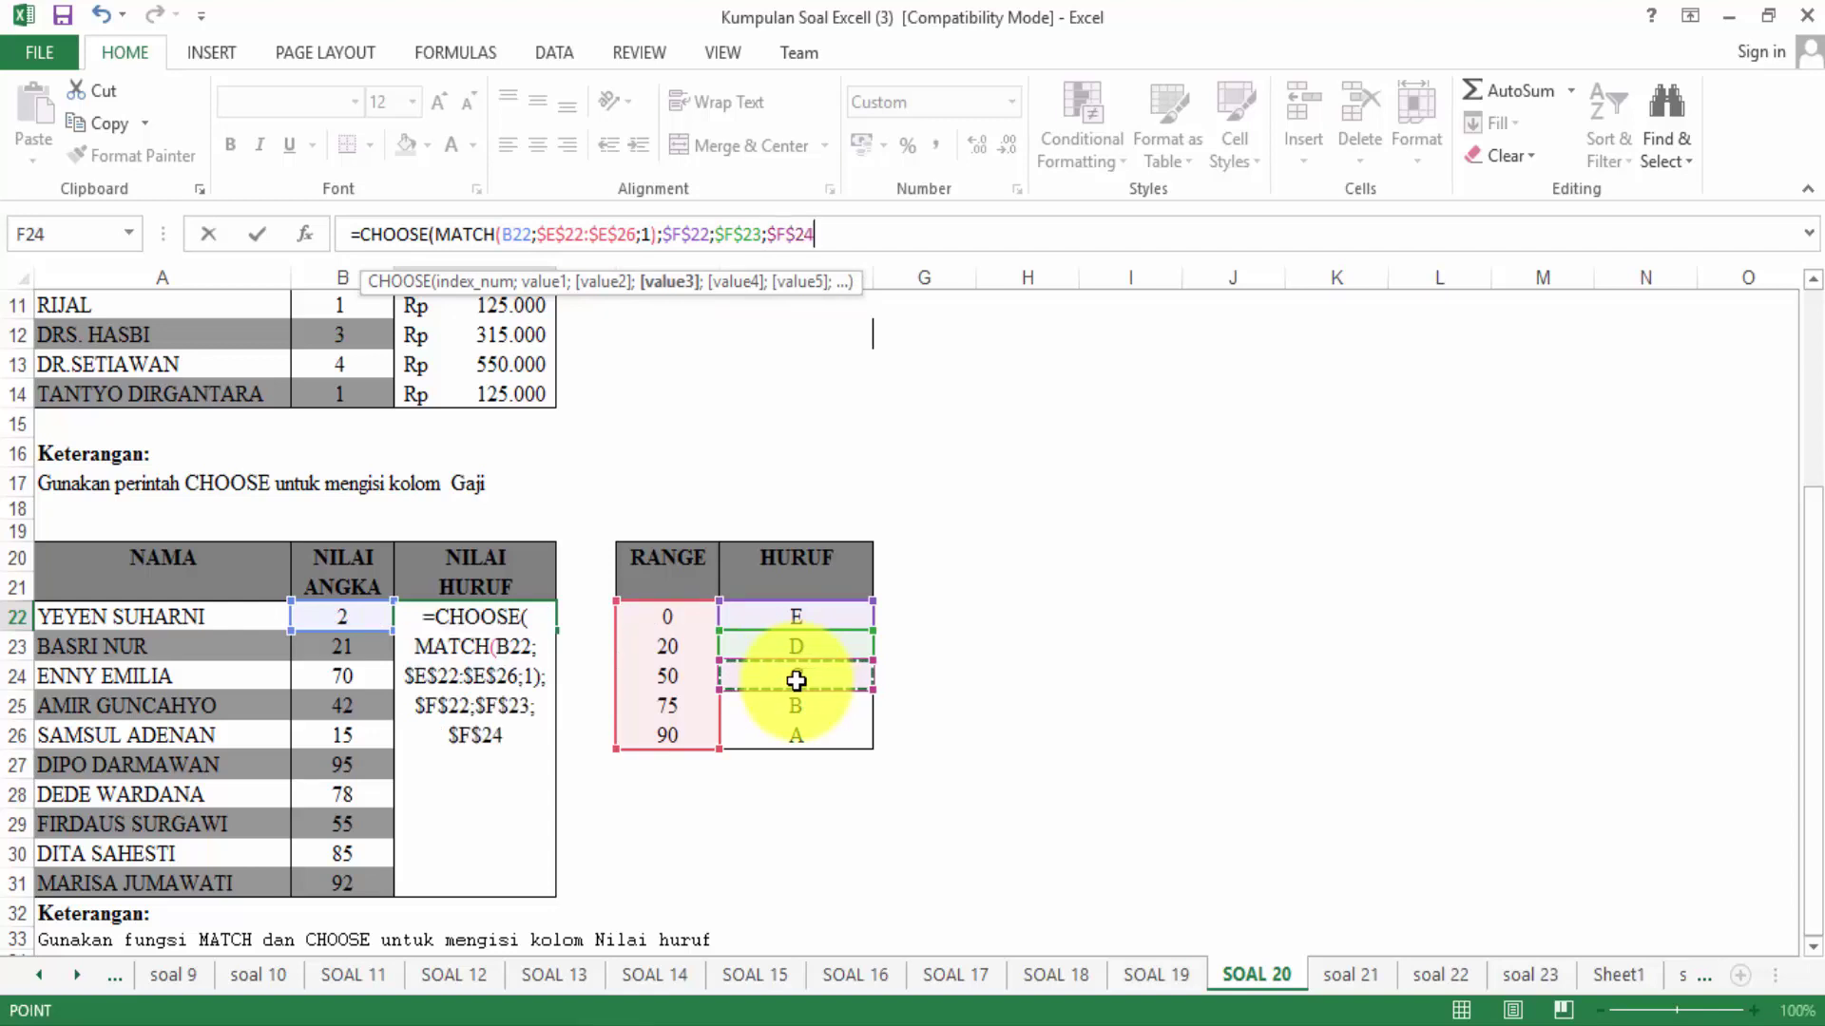
pyautogui.write(';')
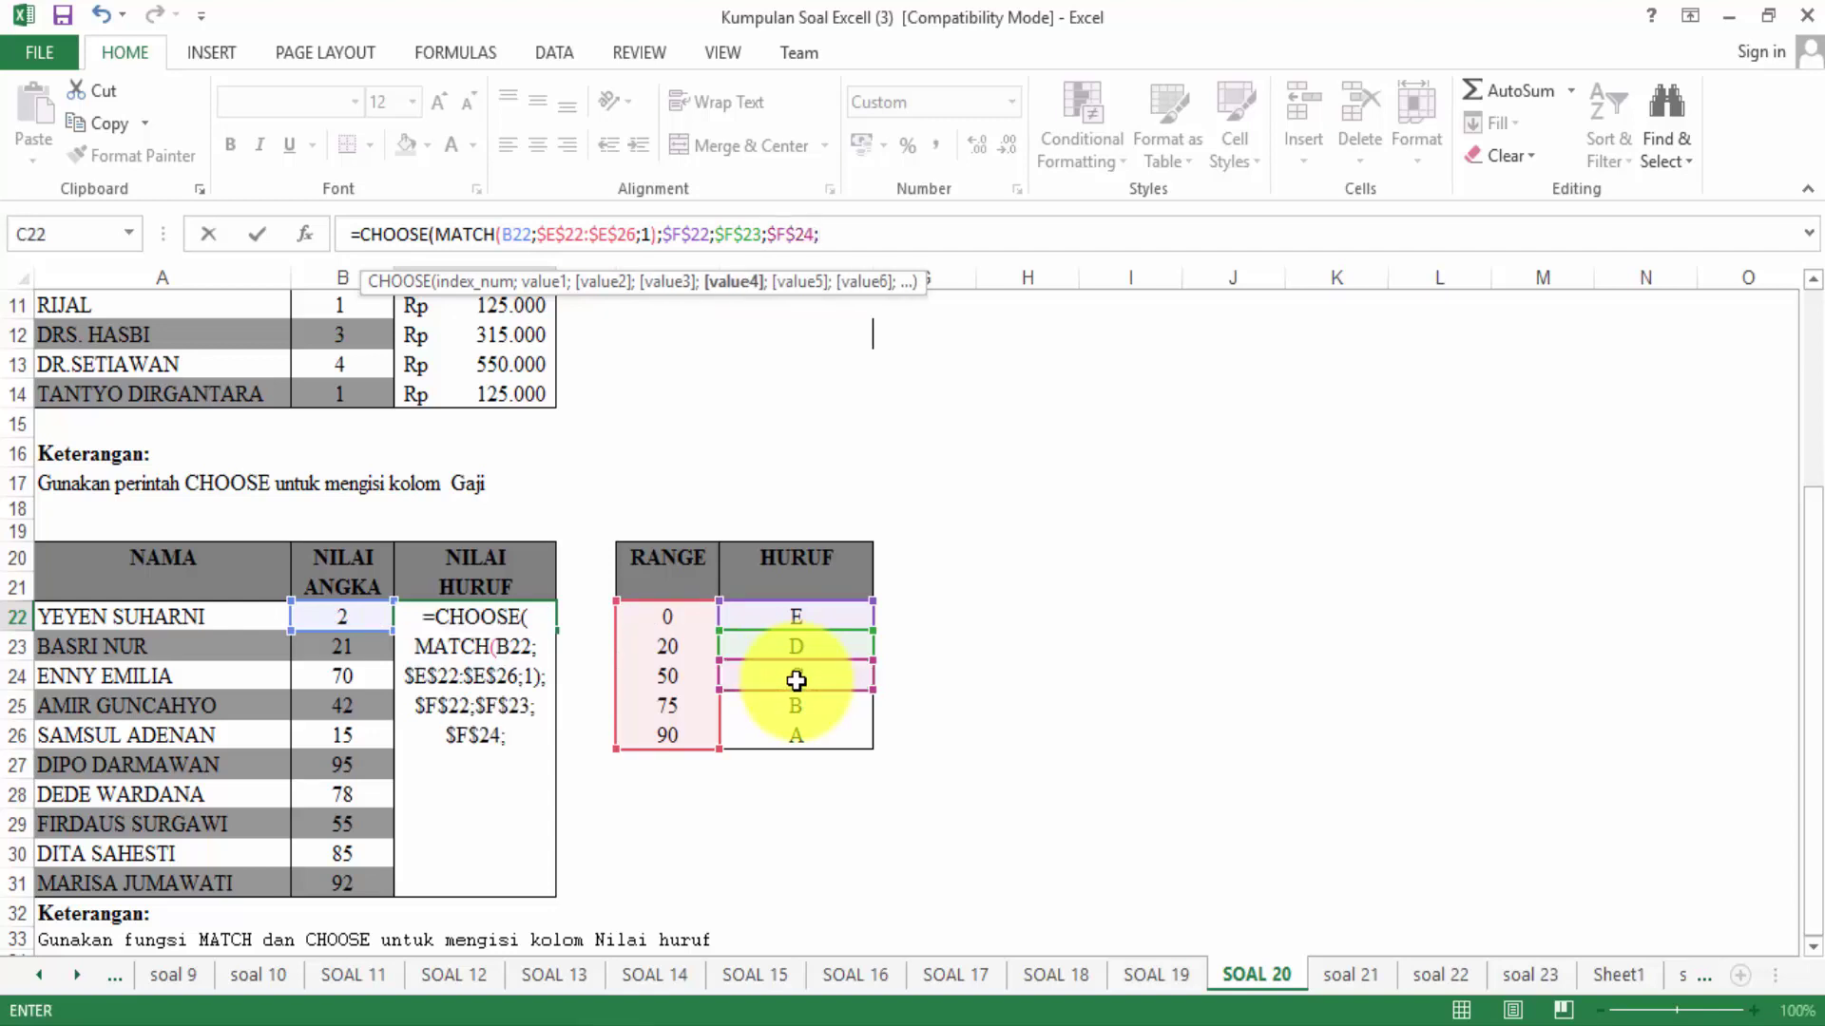
# Add $F$25 and $F$26, then close and commit the formula, showing grade E.
pyautogui.click(801, 706)
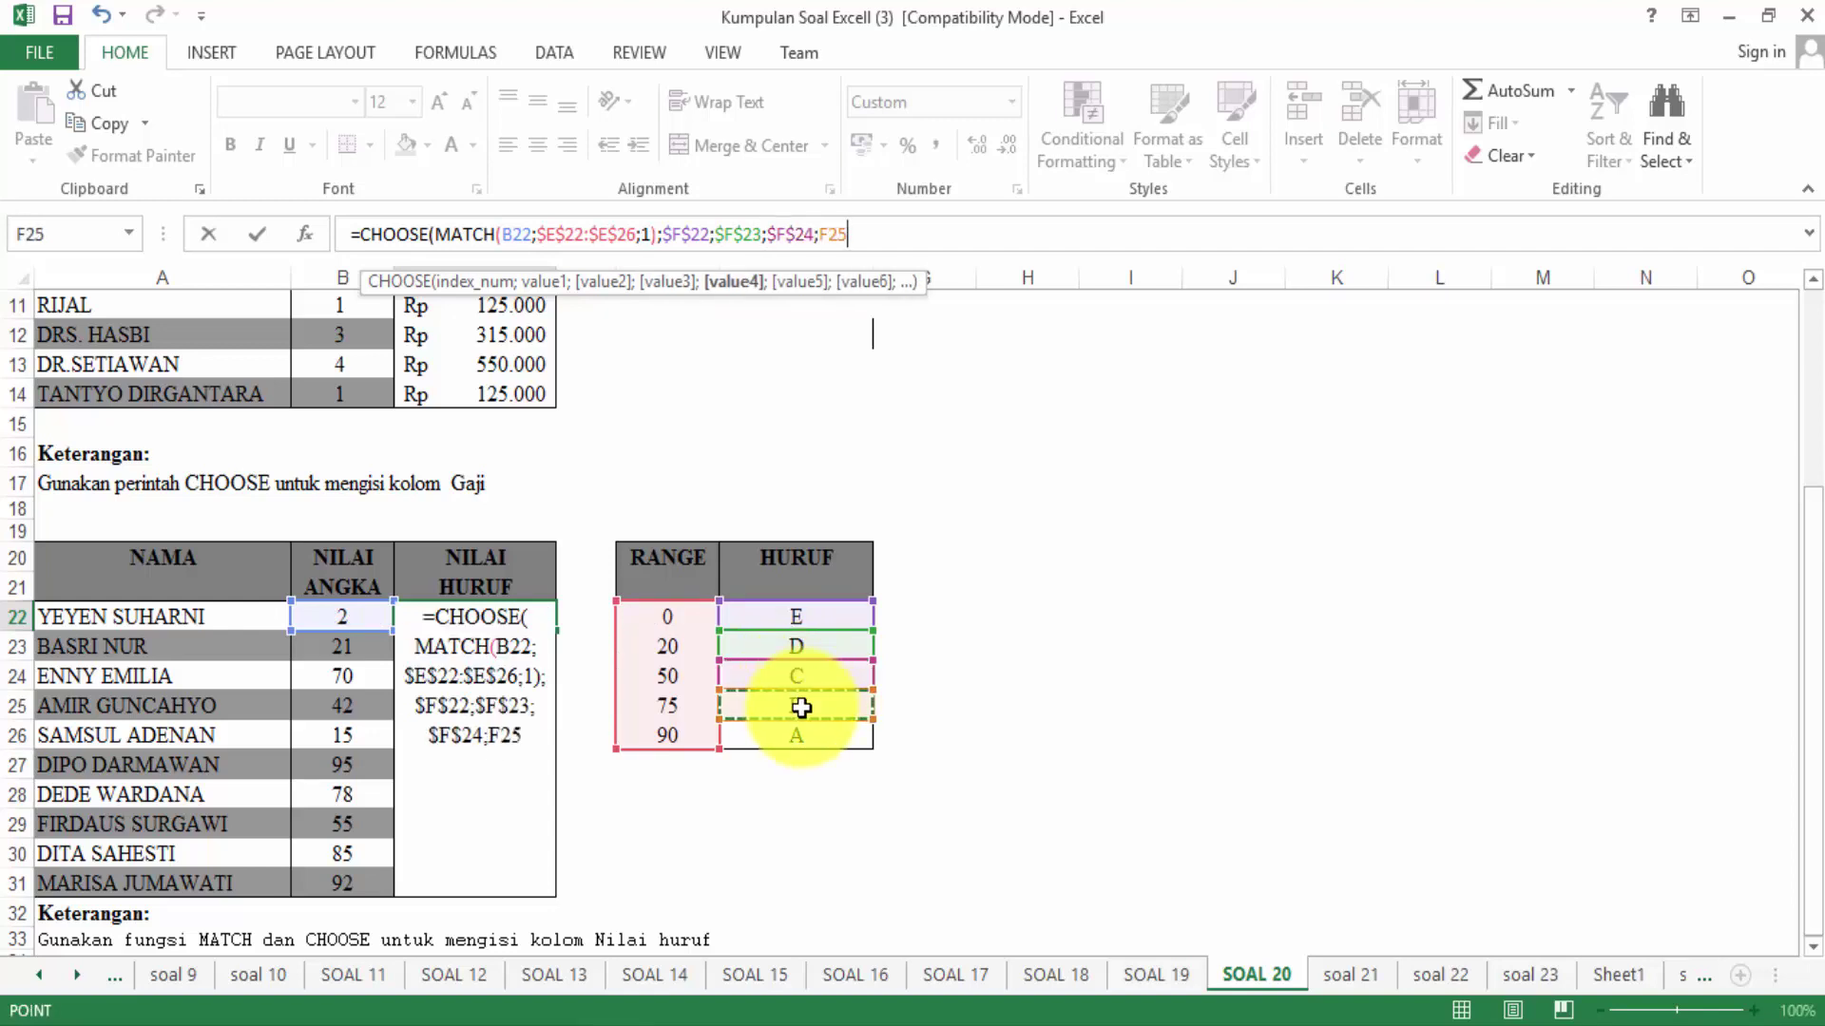
pyautogui.press('F4')
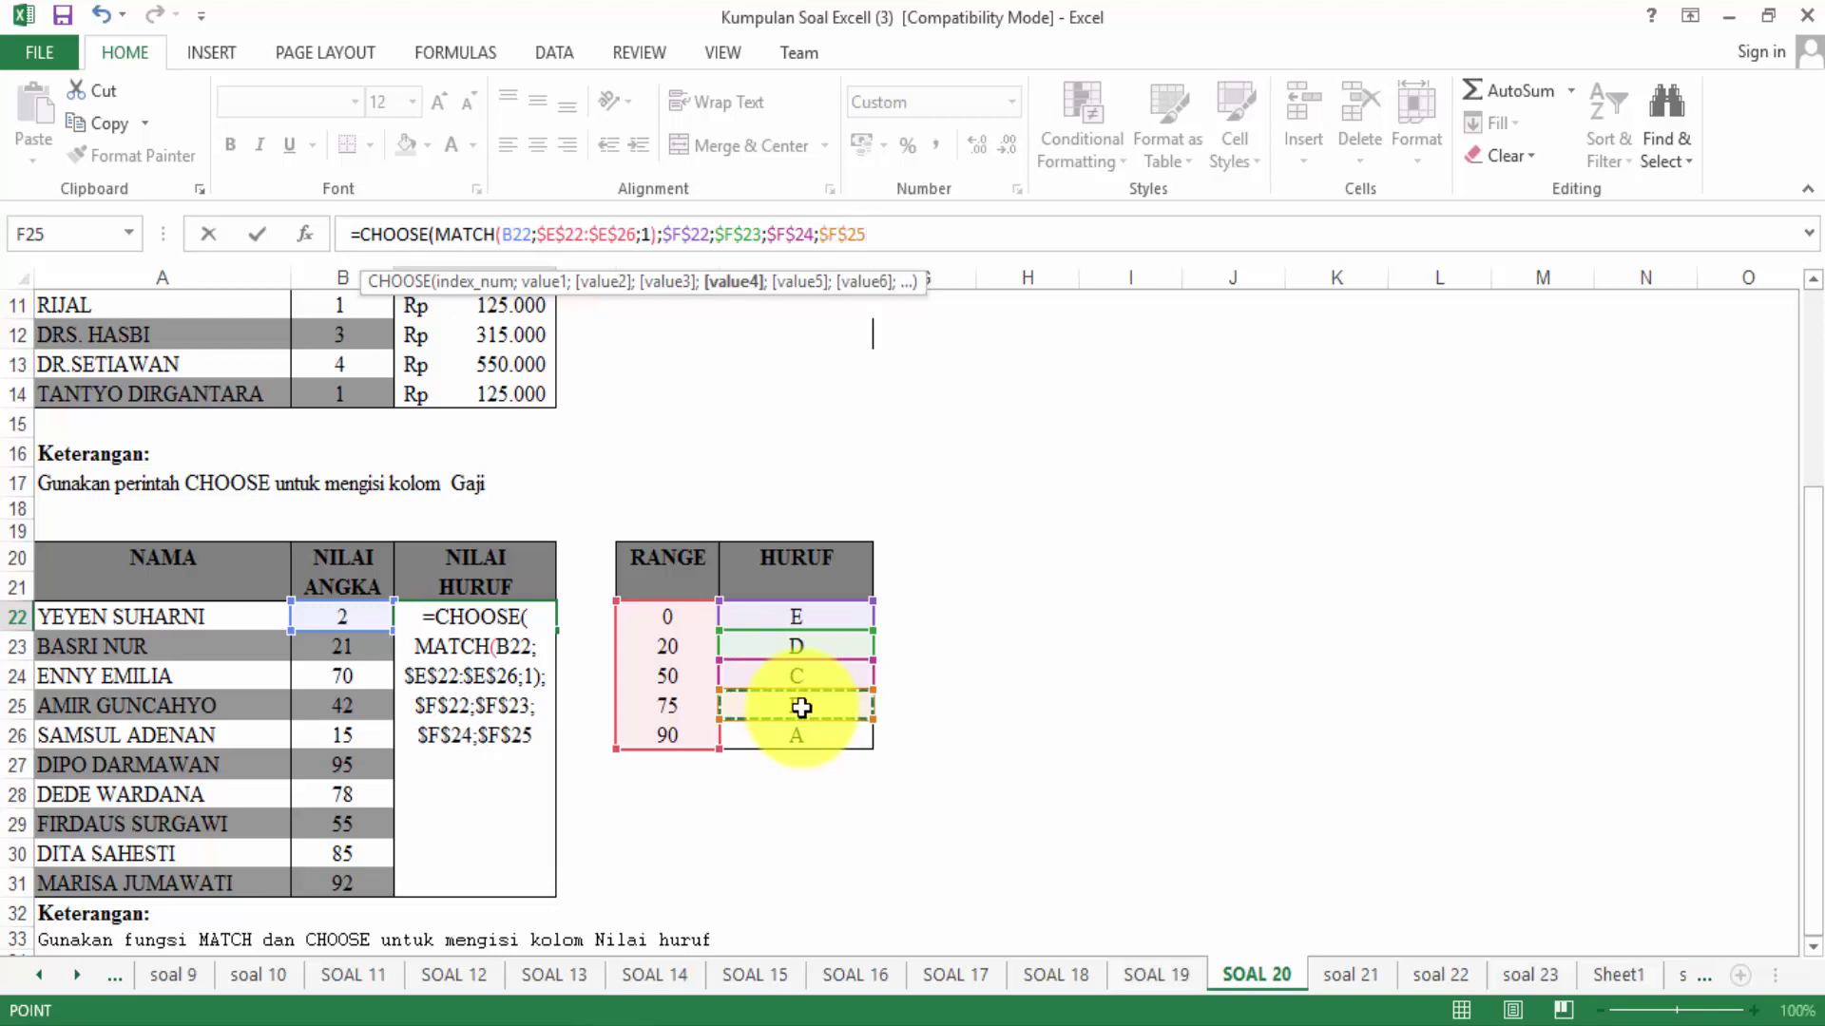
pyautogui.write(';')
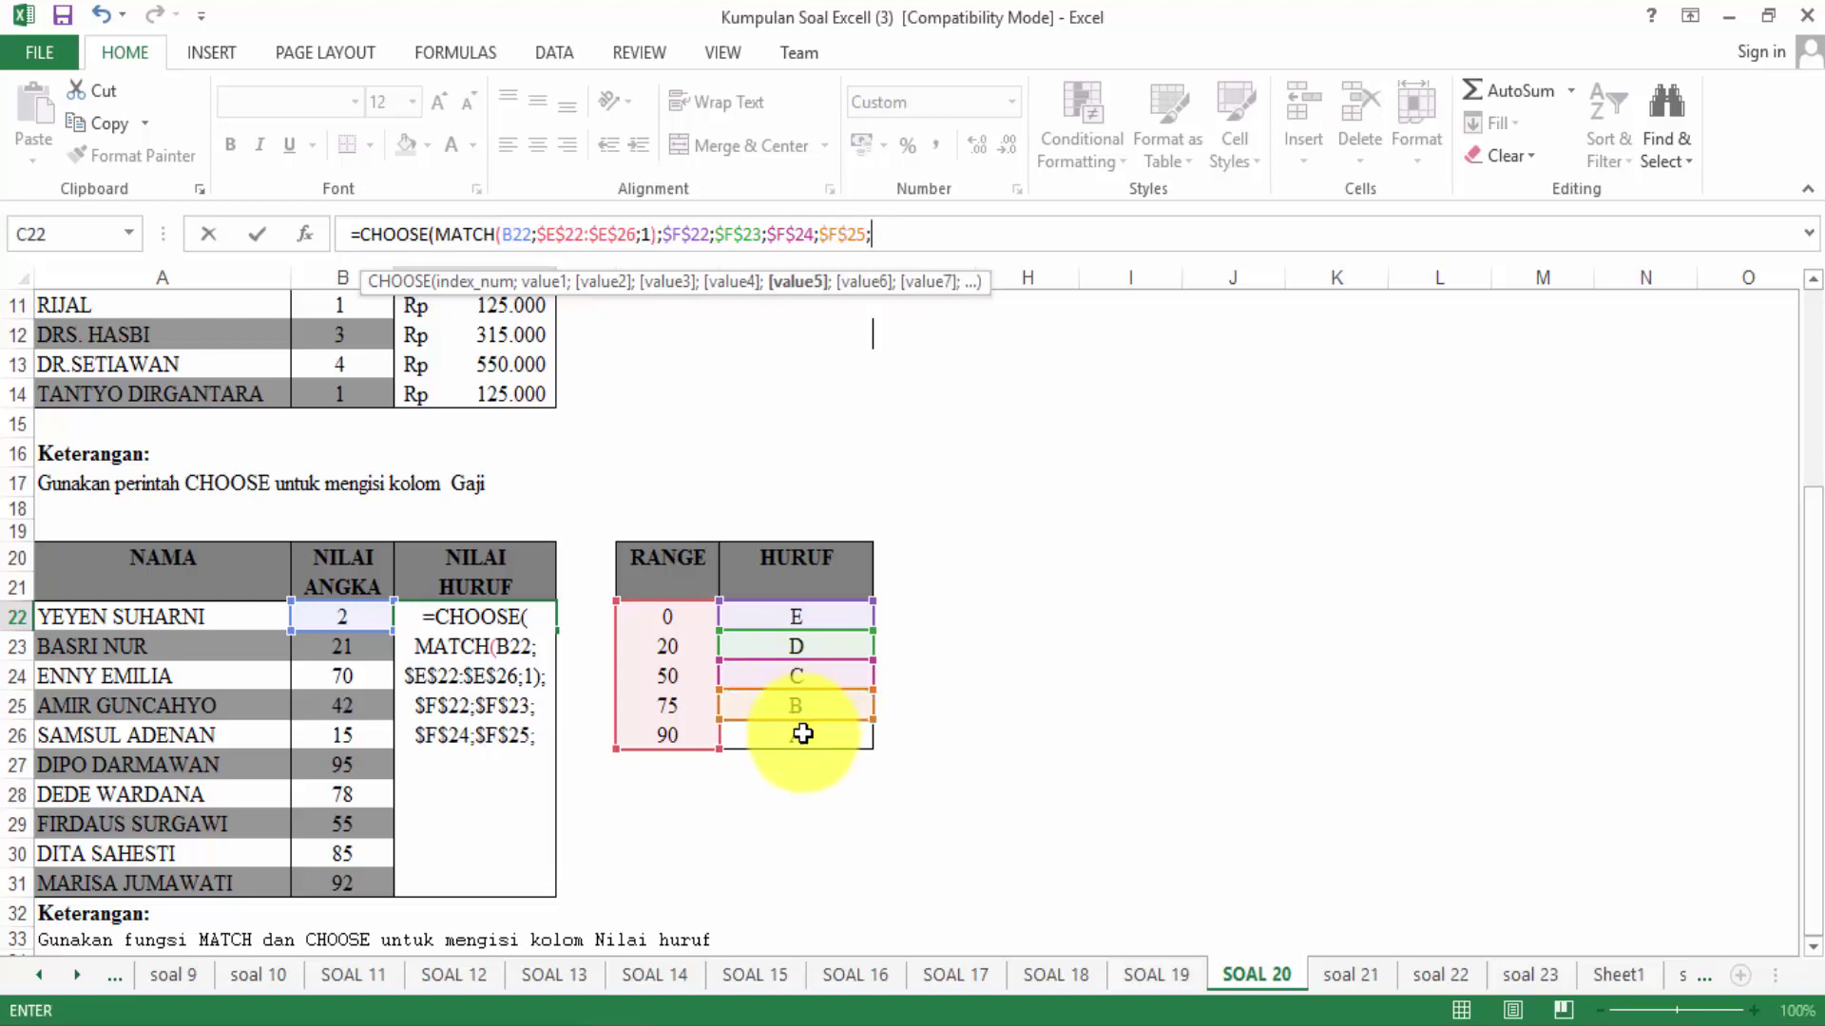
pyautogui.click(803, 734)
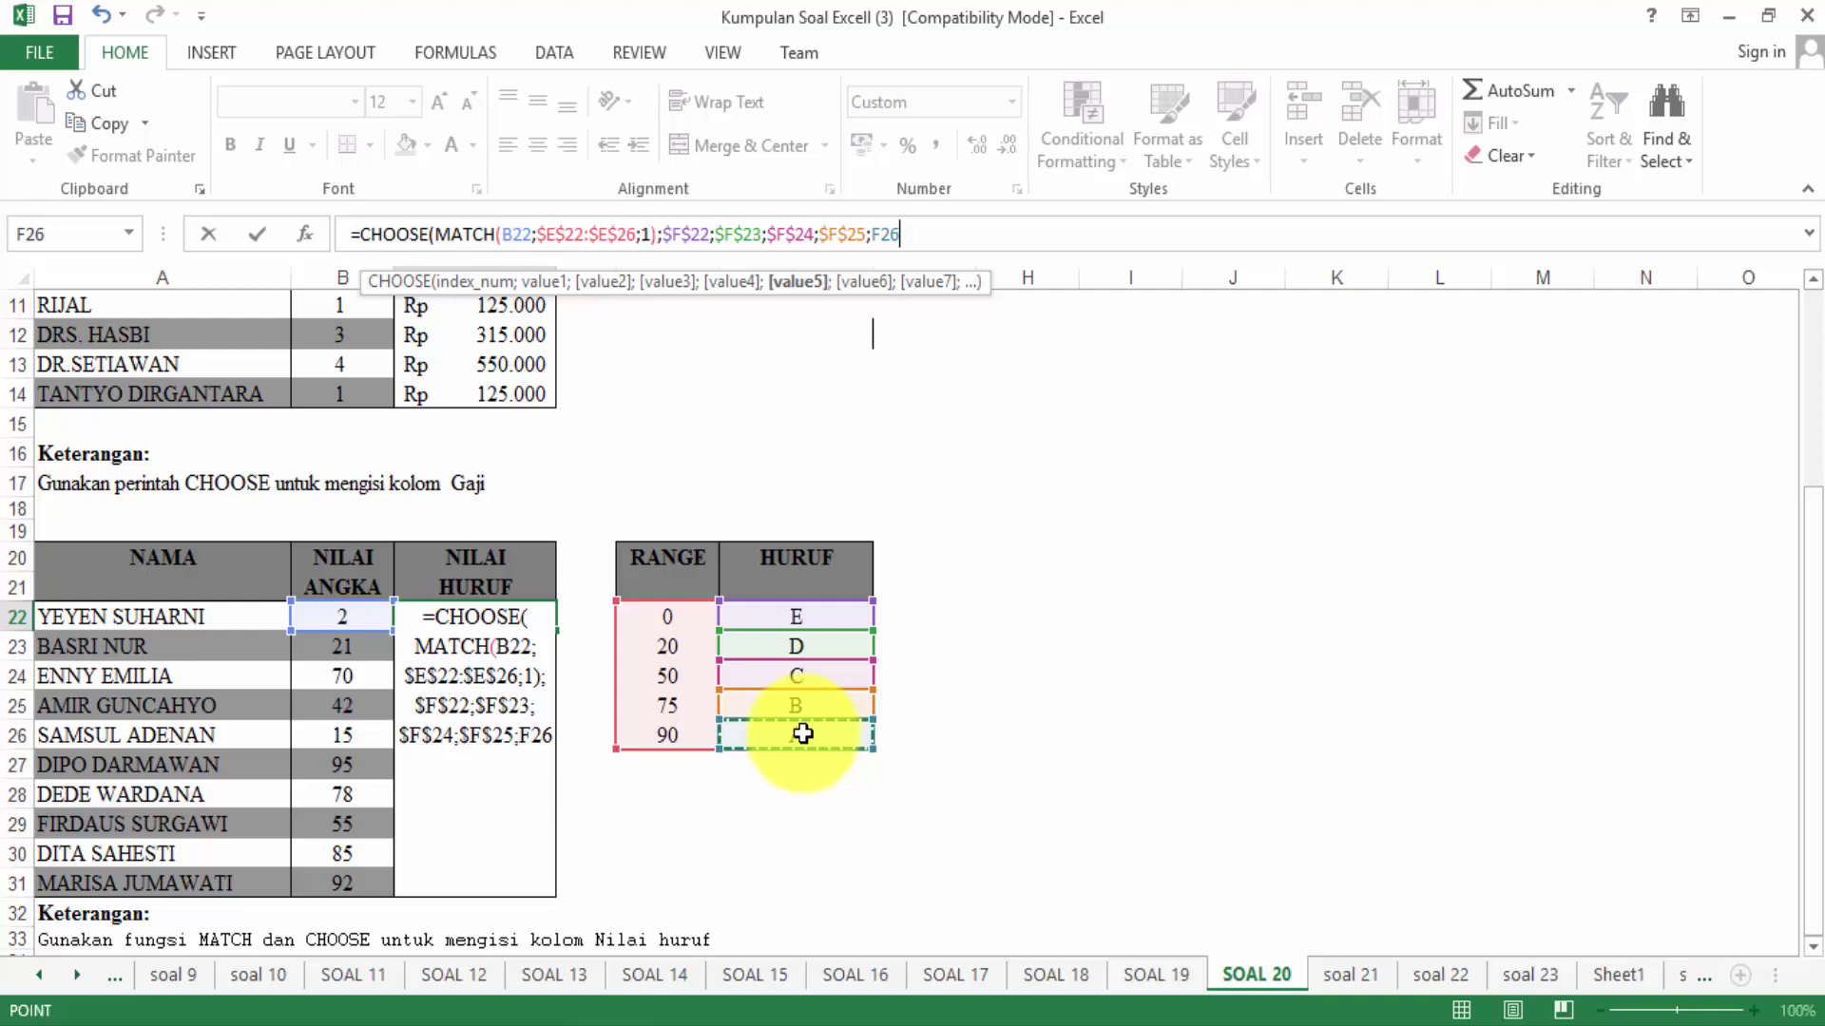
pyautogui.press('F4')
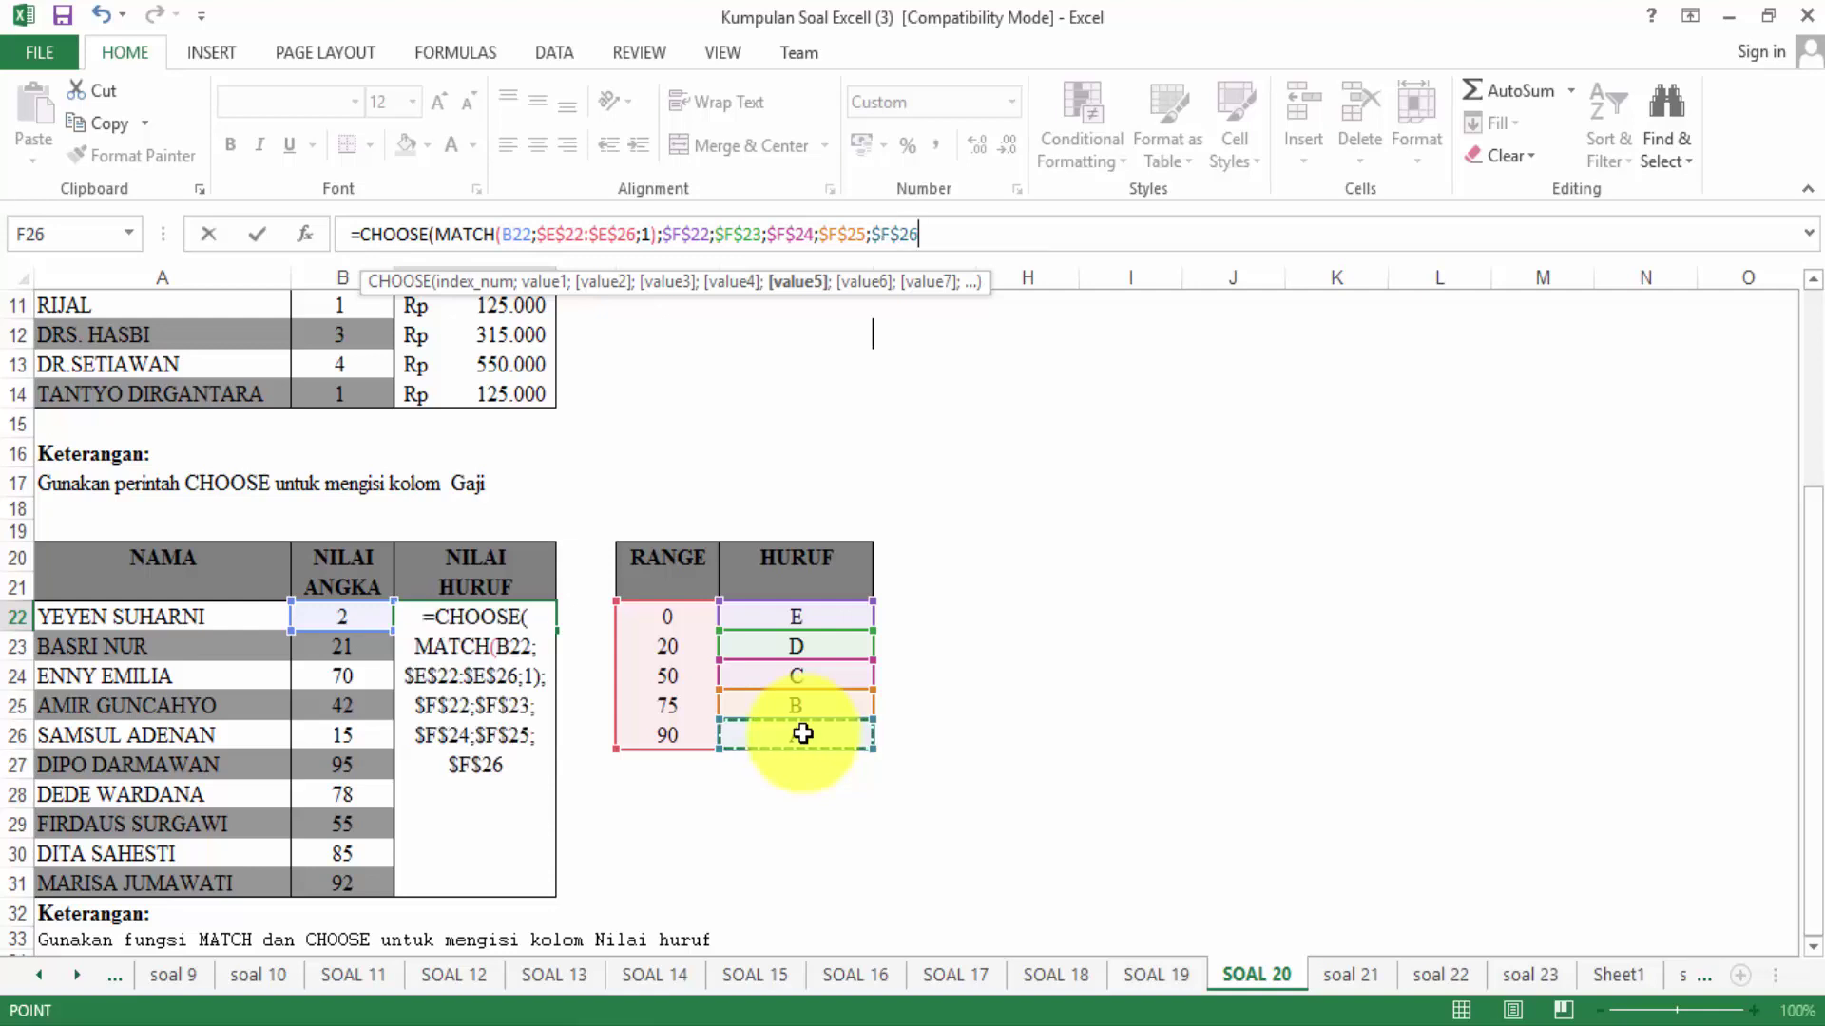
pyautogui.write(')')
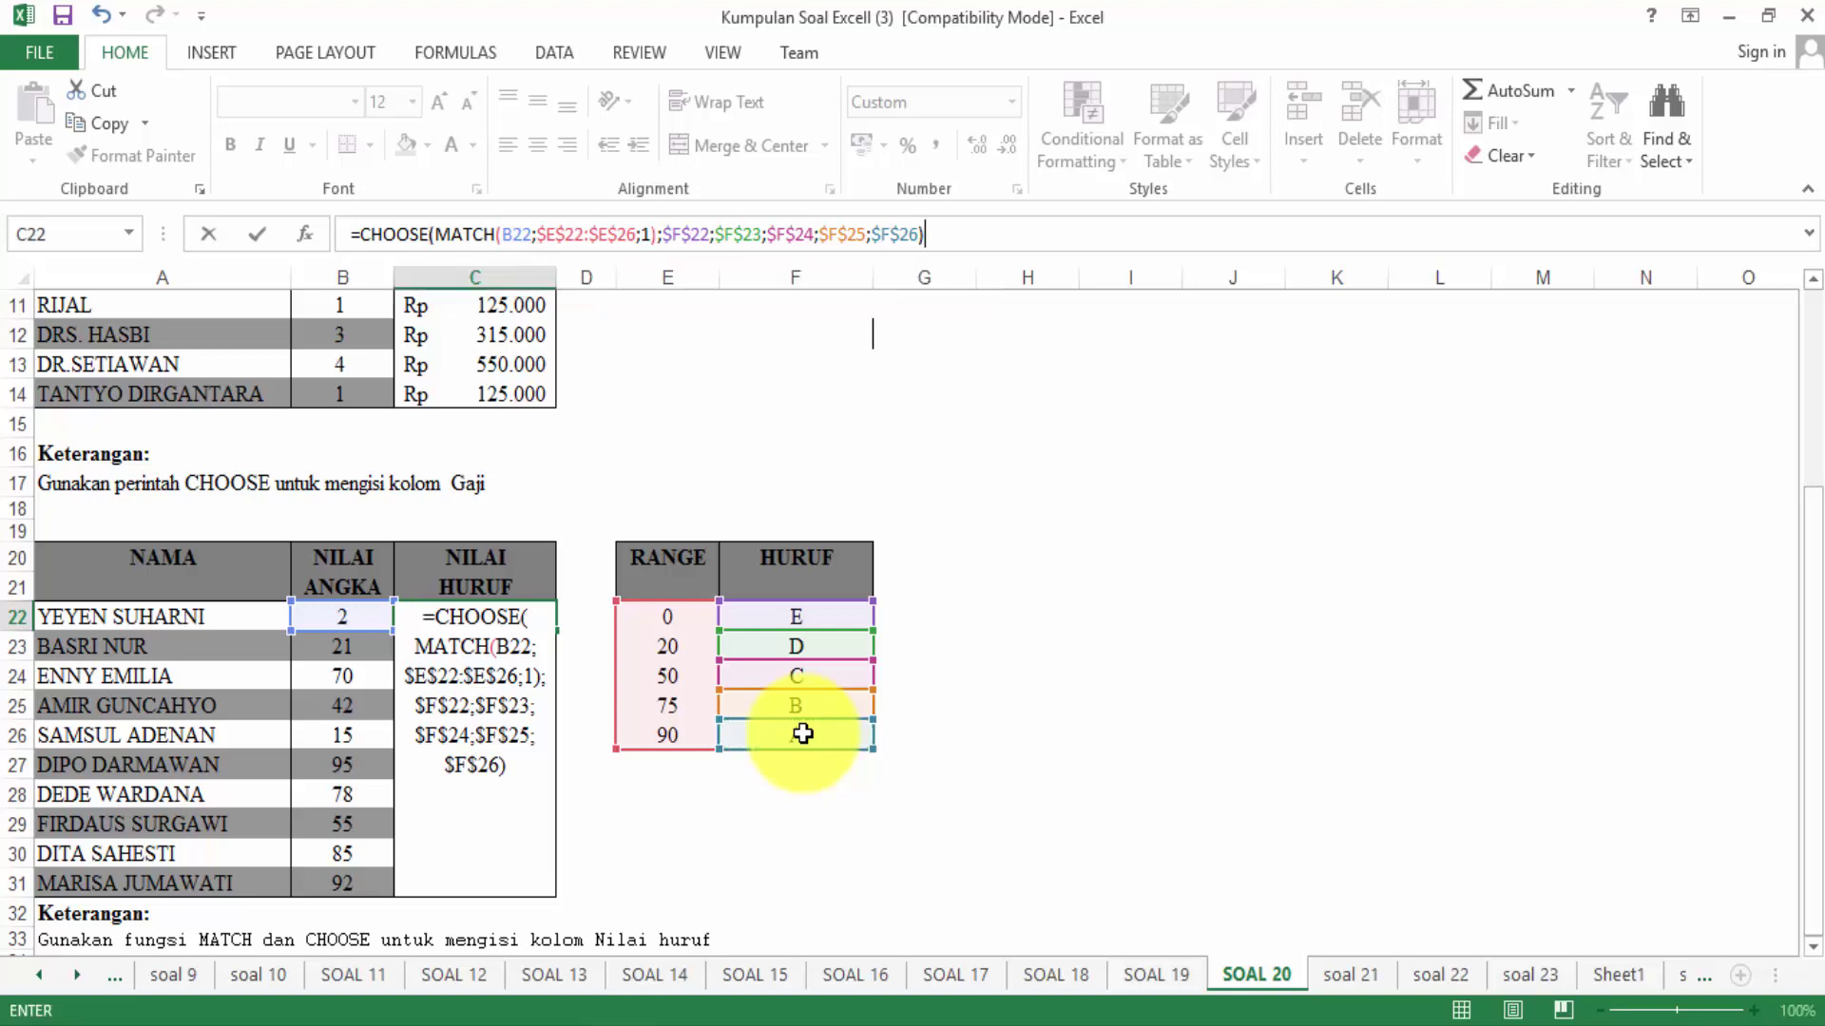
pyautogui.press('Return')
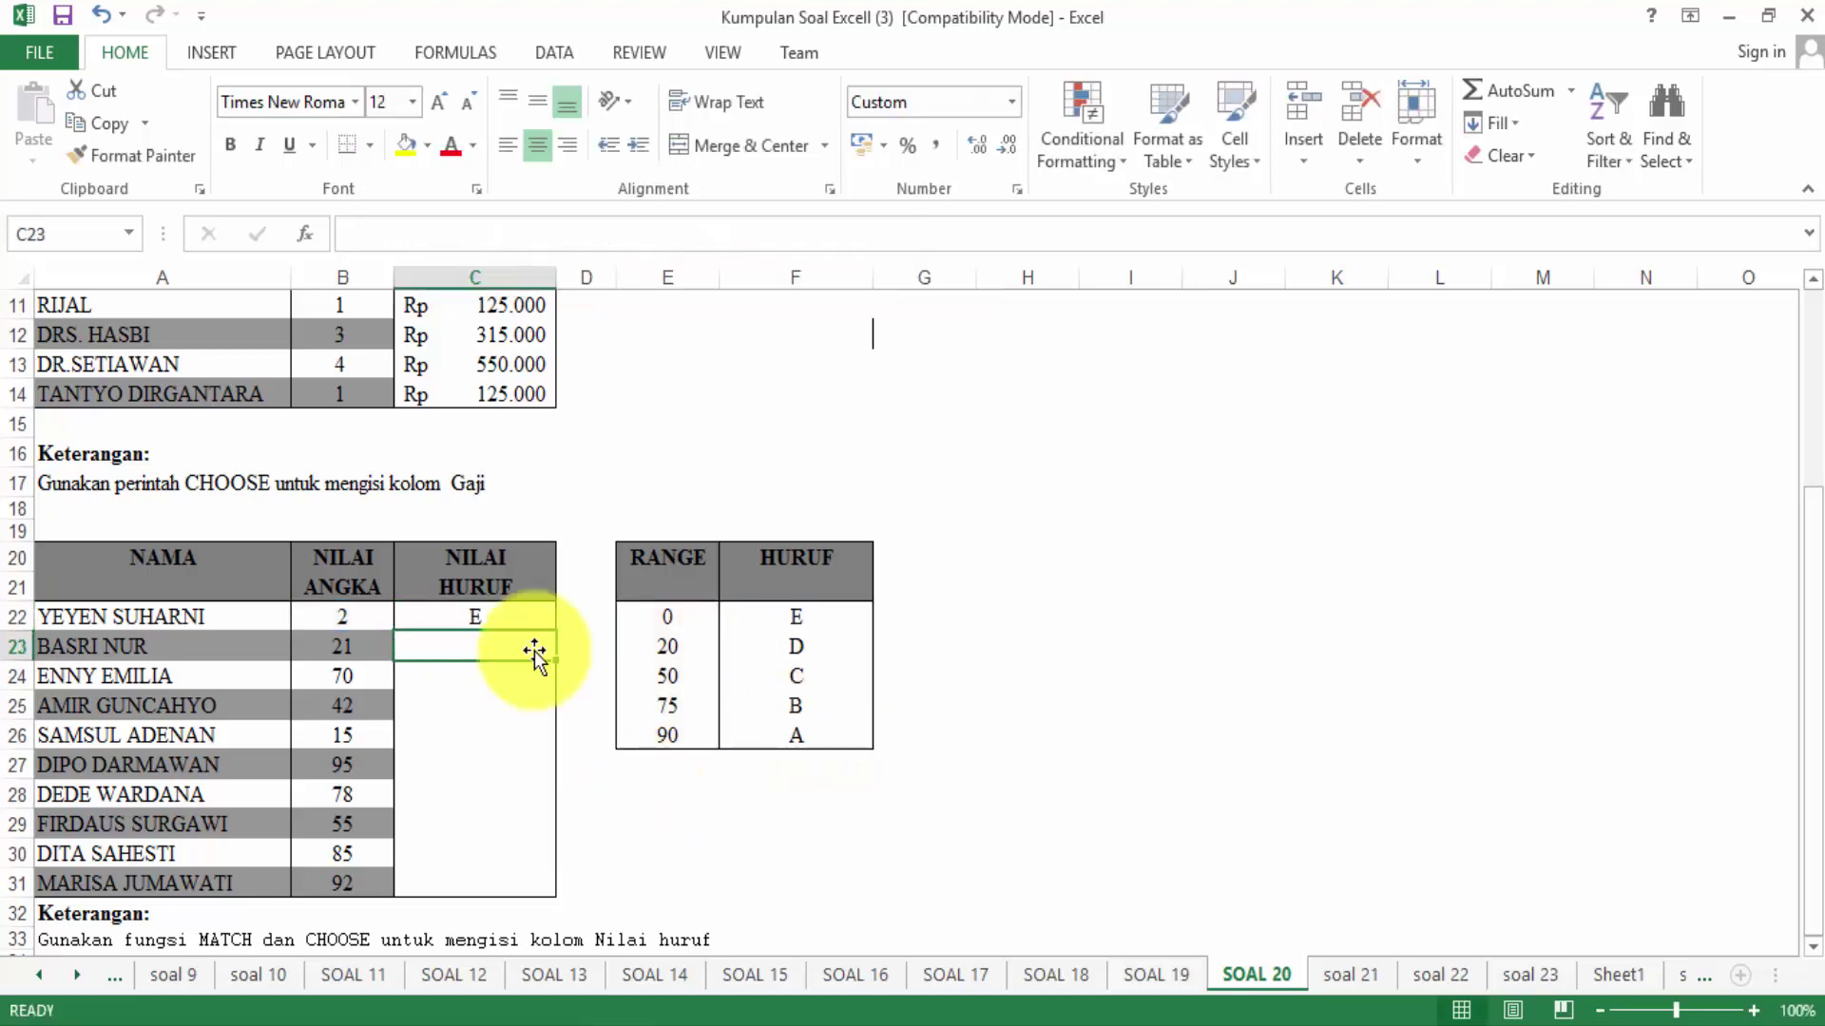
# Fill the grade formula from C22 down to C31 and spot-check it in C27.
pyautogui.click(470, 608)
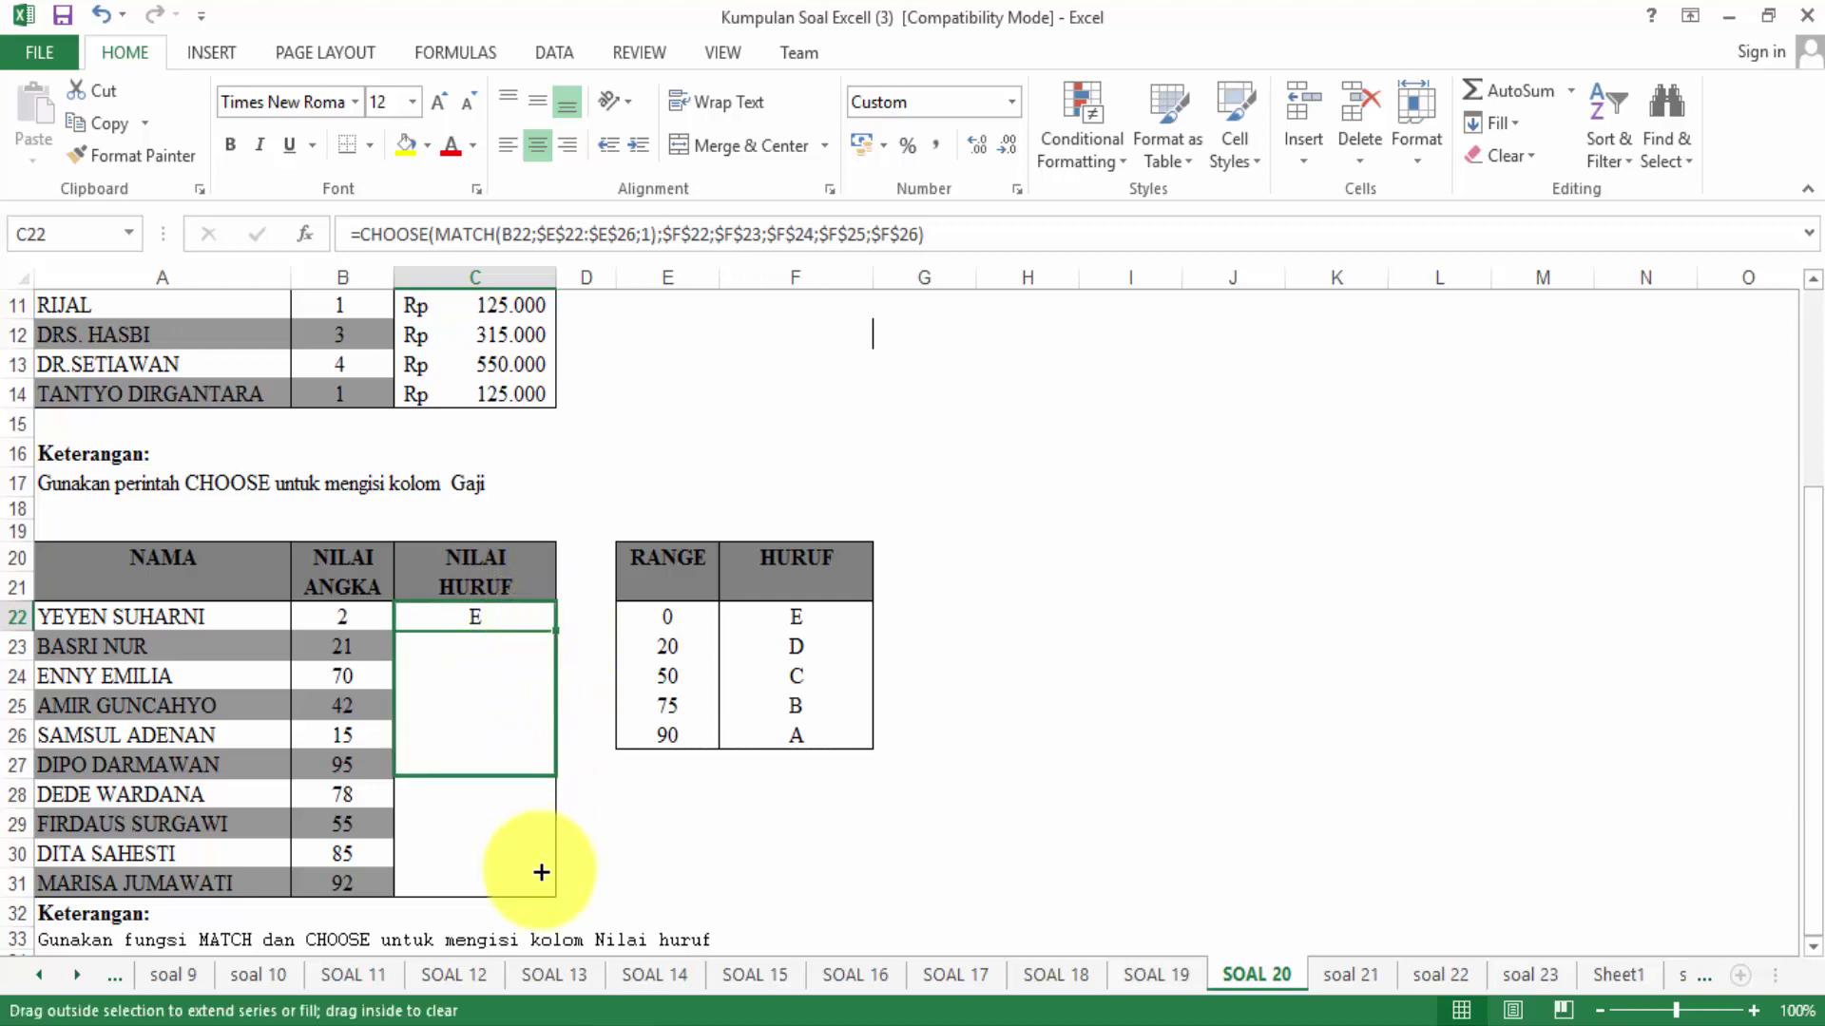
pyautogui.moveTo(558, 632); pyautogui.dragTo(540, 894)
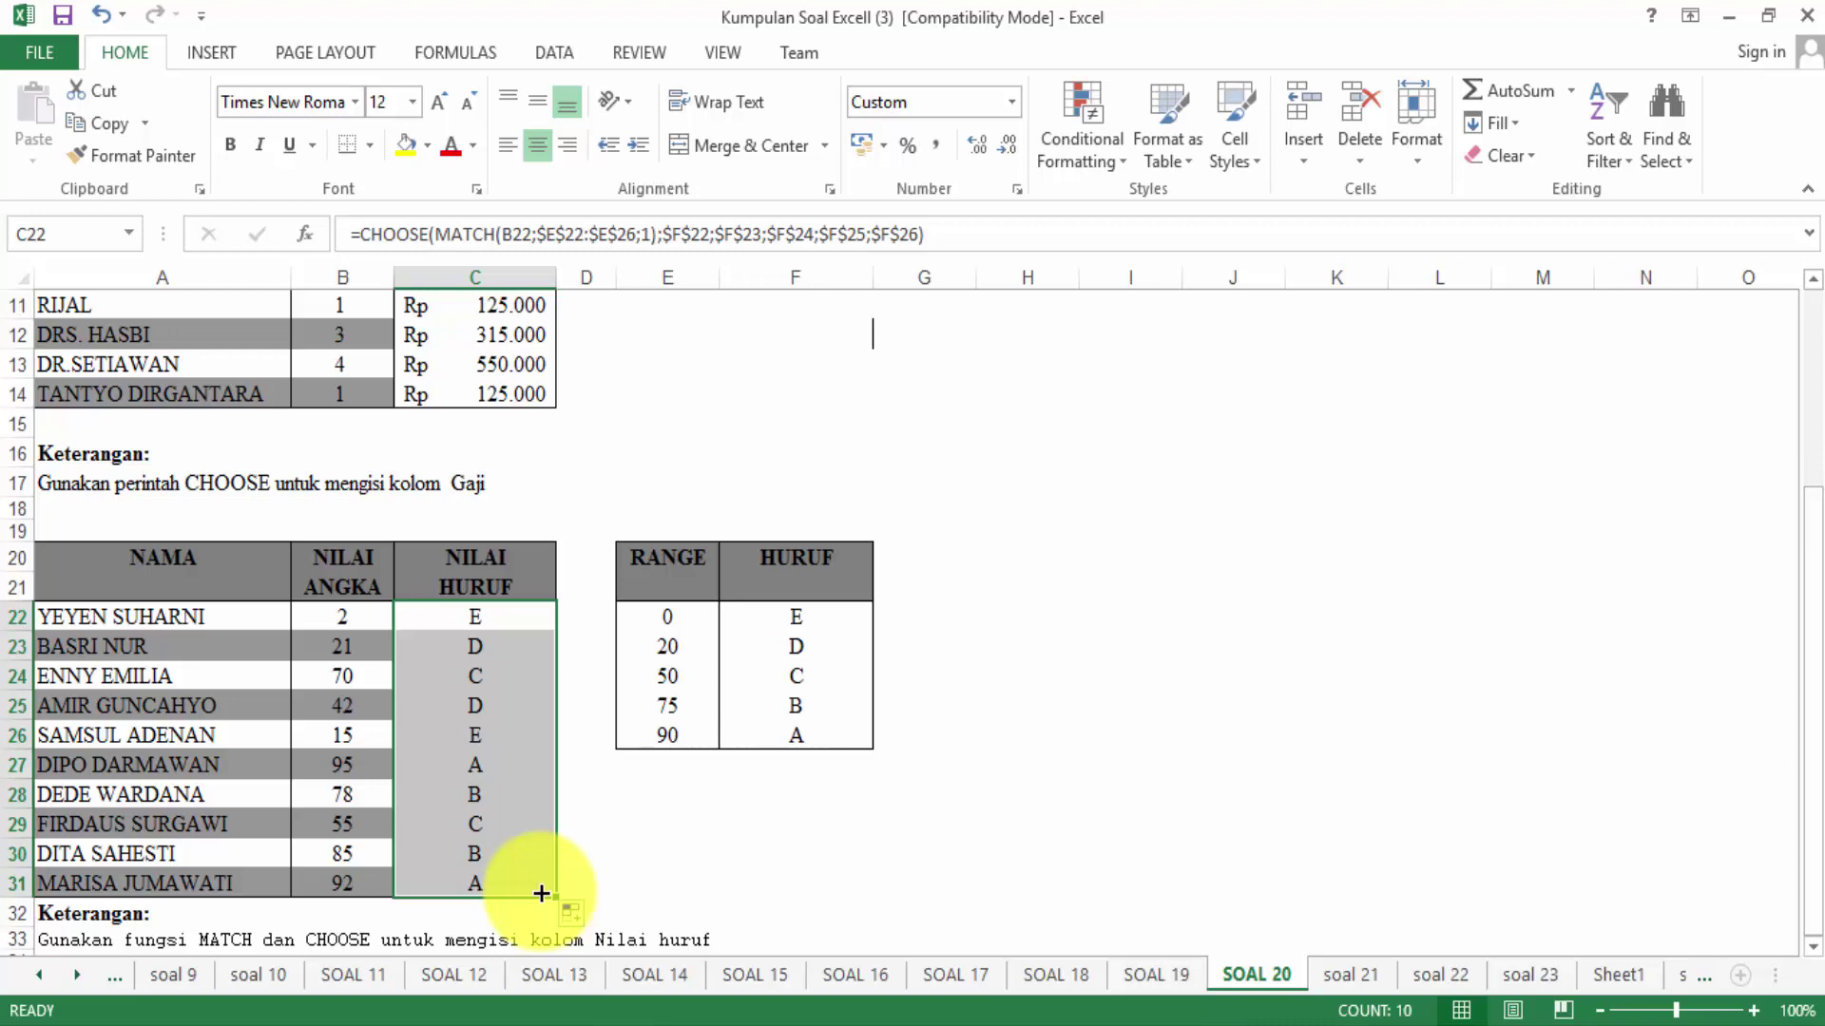
pyautogui.click(525, 760)
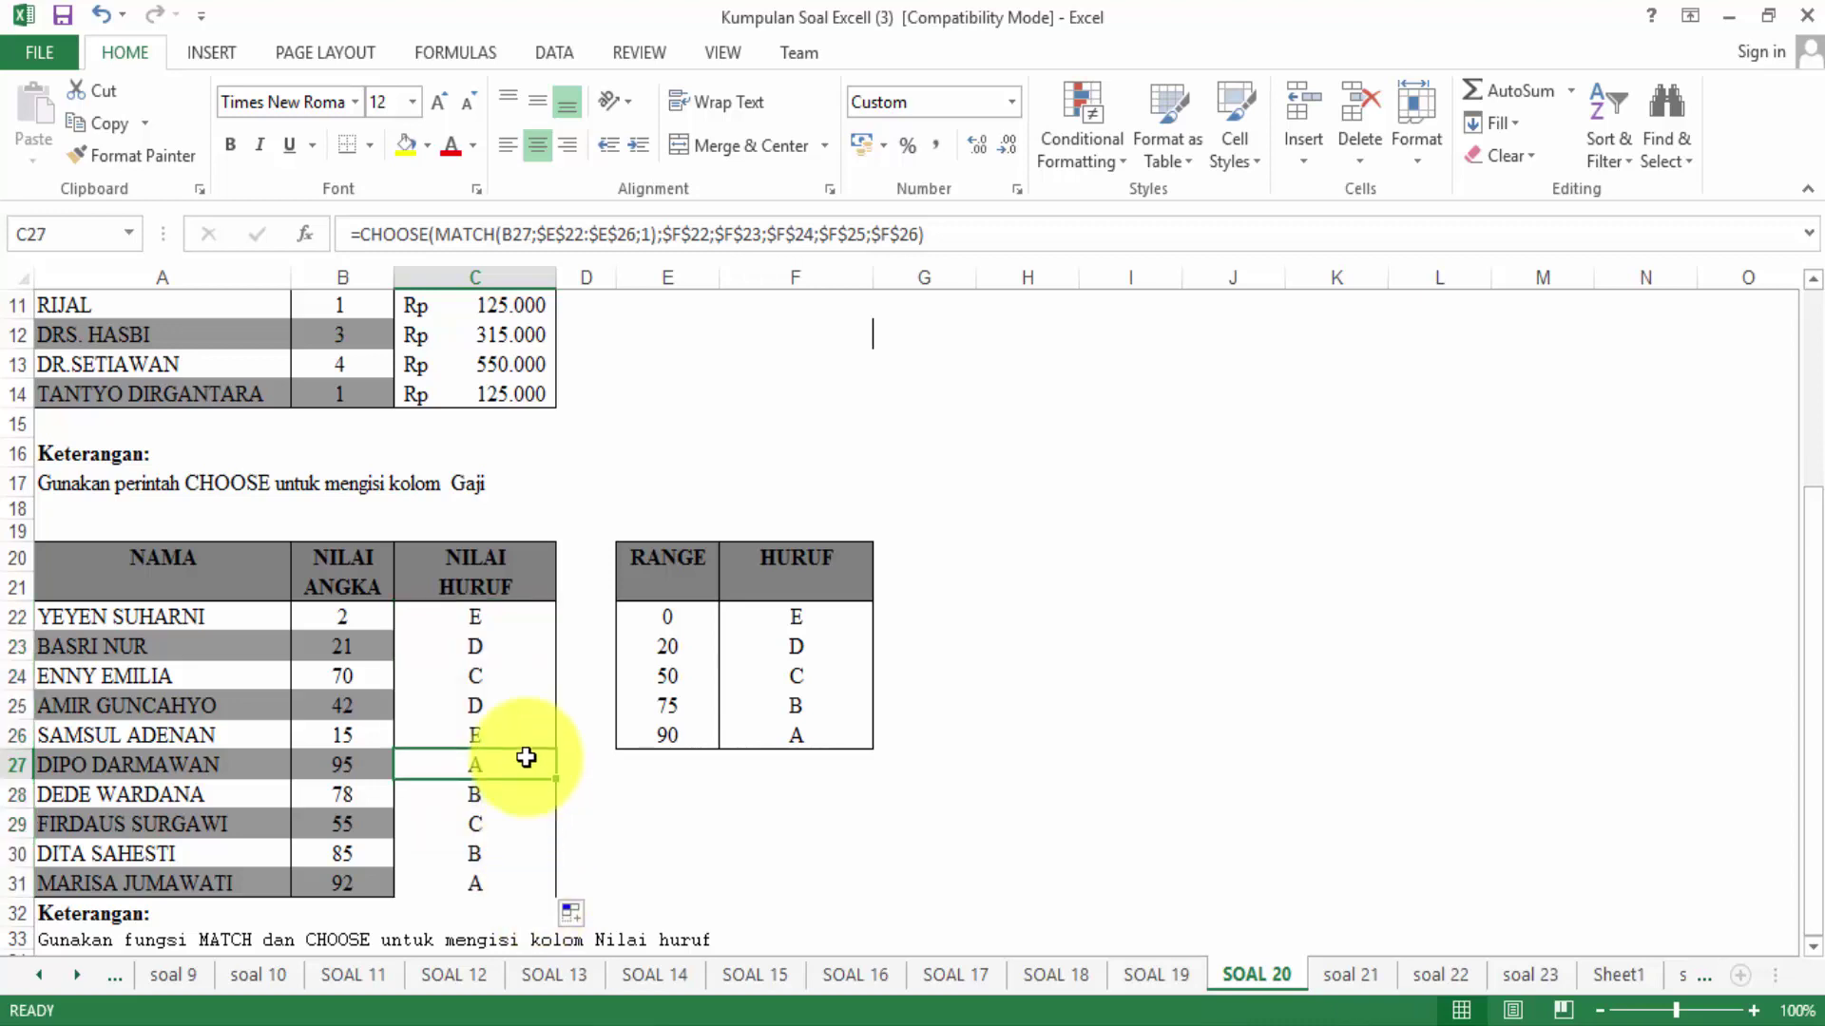
pyautogui.click(1126, 534)
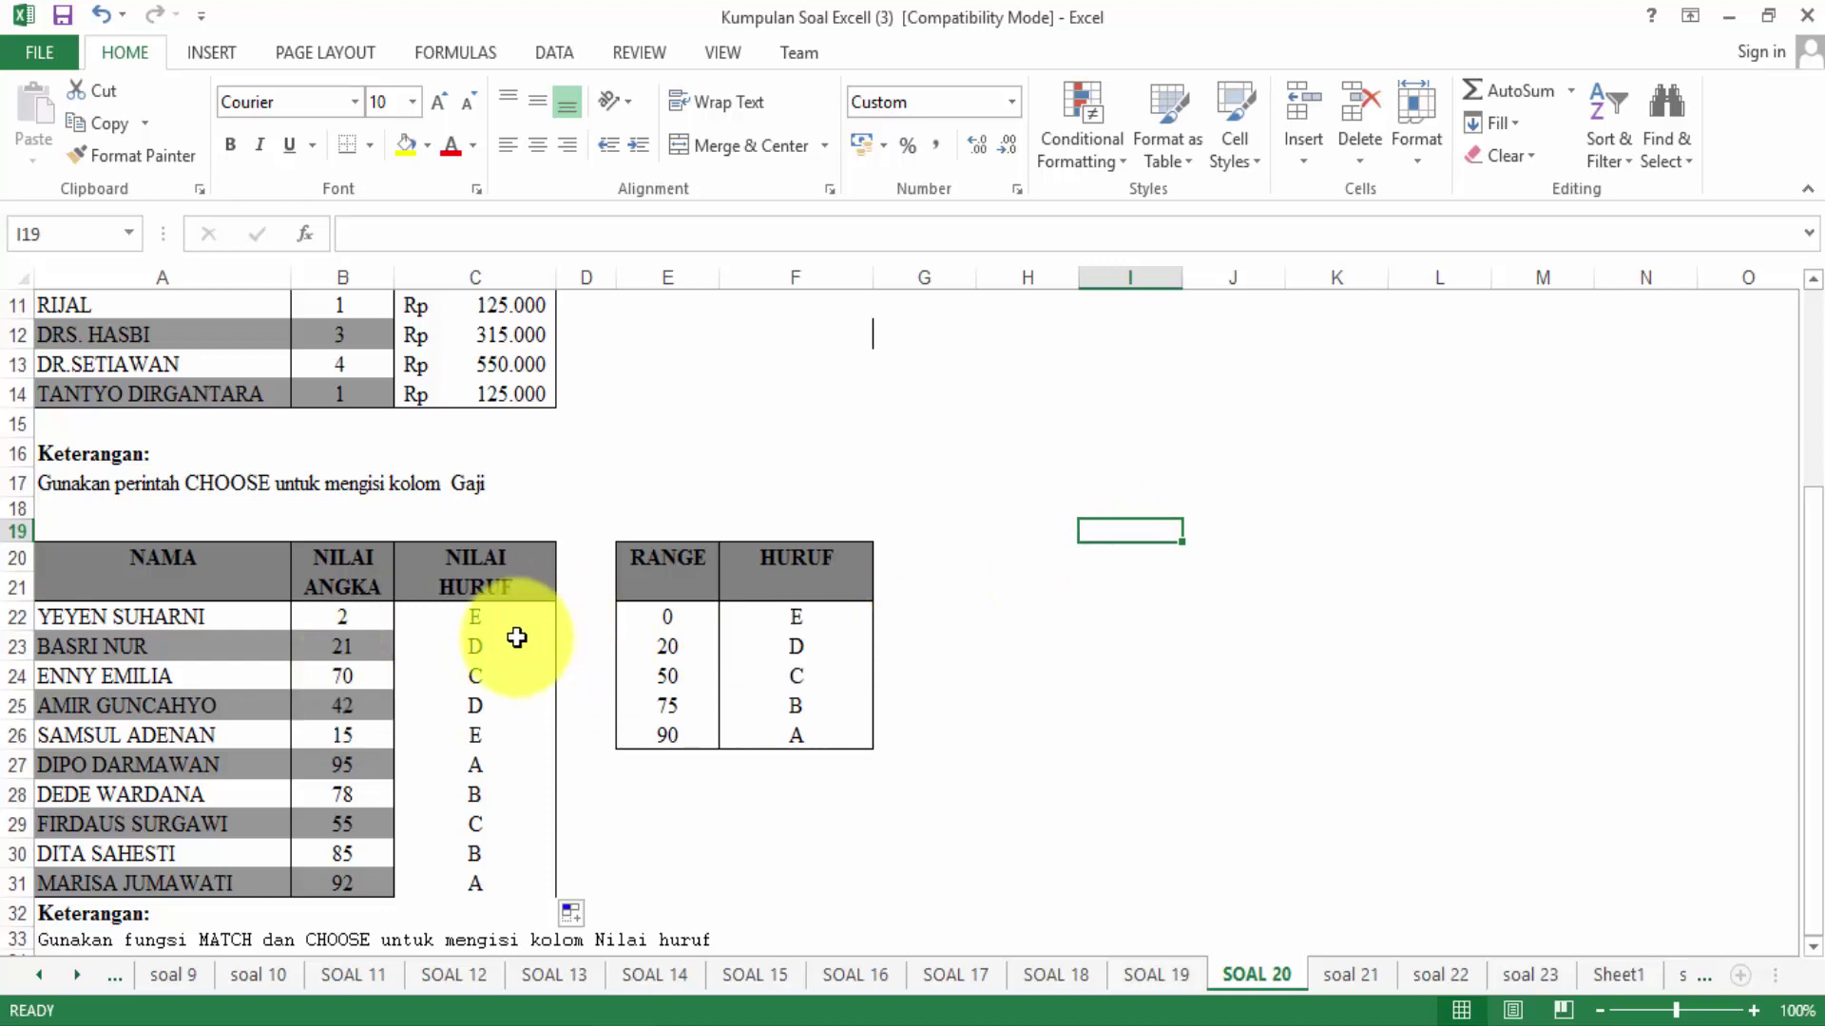
# Review C22's formula, then scroll back up to the sheet's title and GAJI table.
pyautogui.click(505, 618)
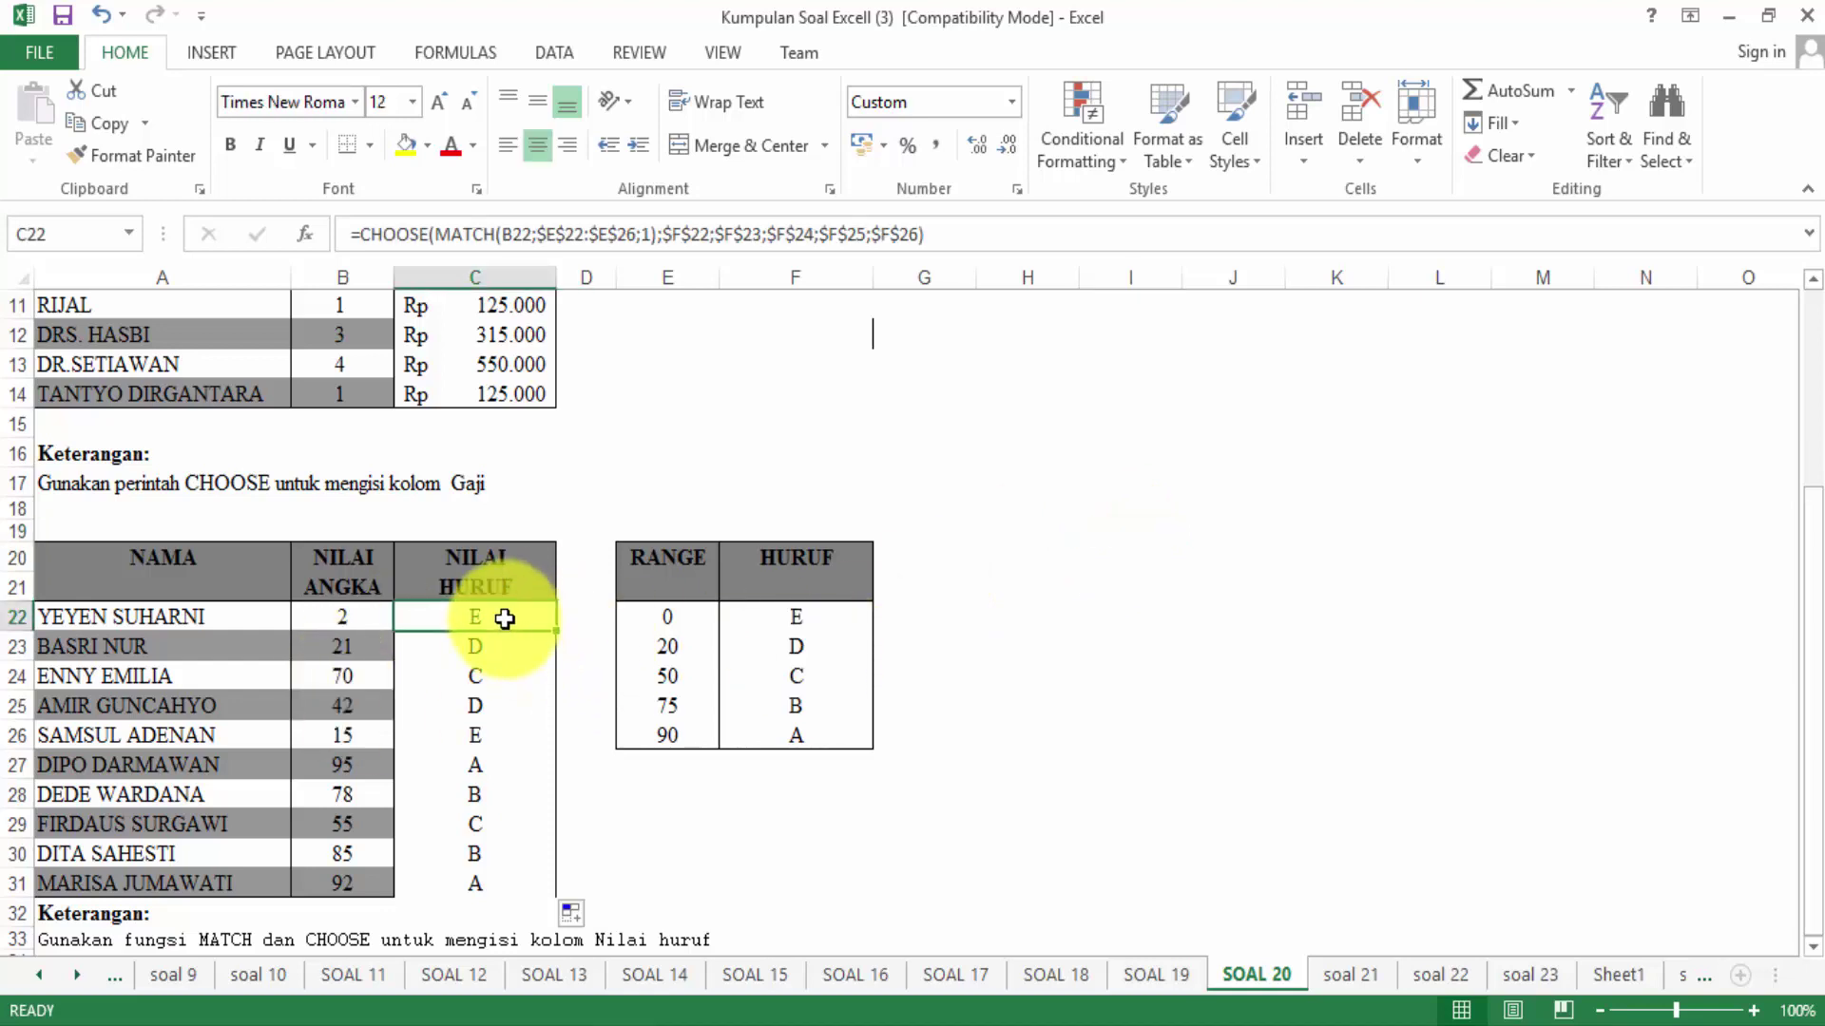
pyautogui.moveTo(1810, 499); pyautogui.dragTo(1809, 418)
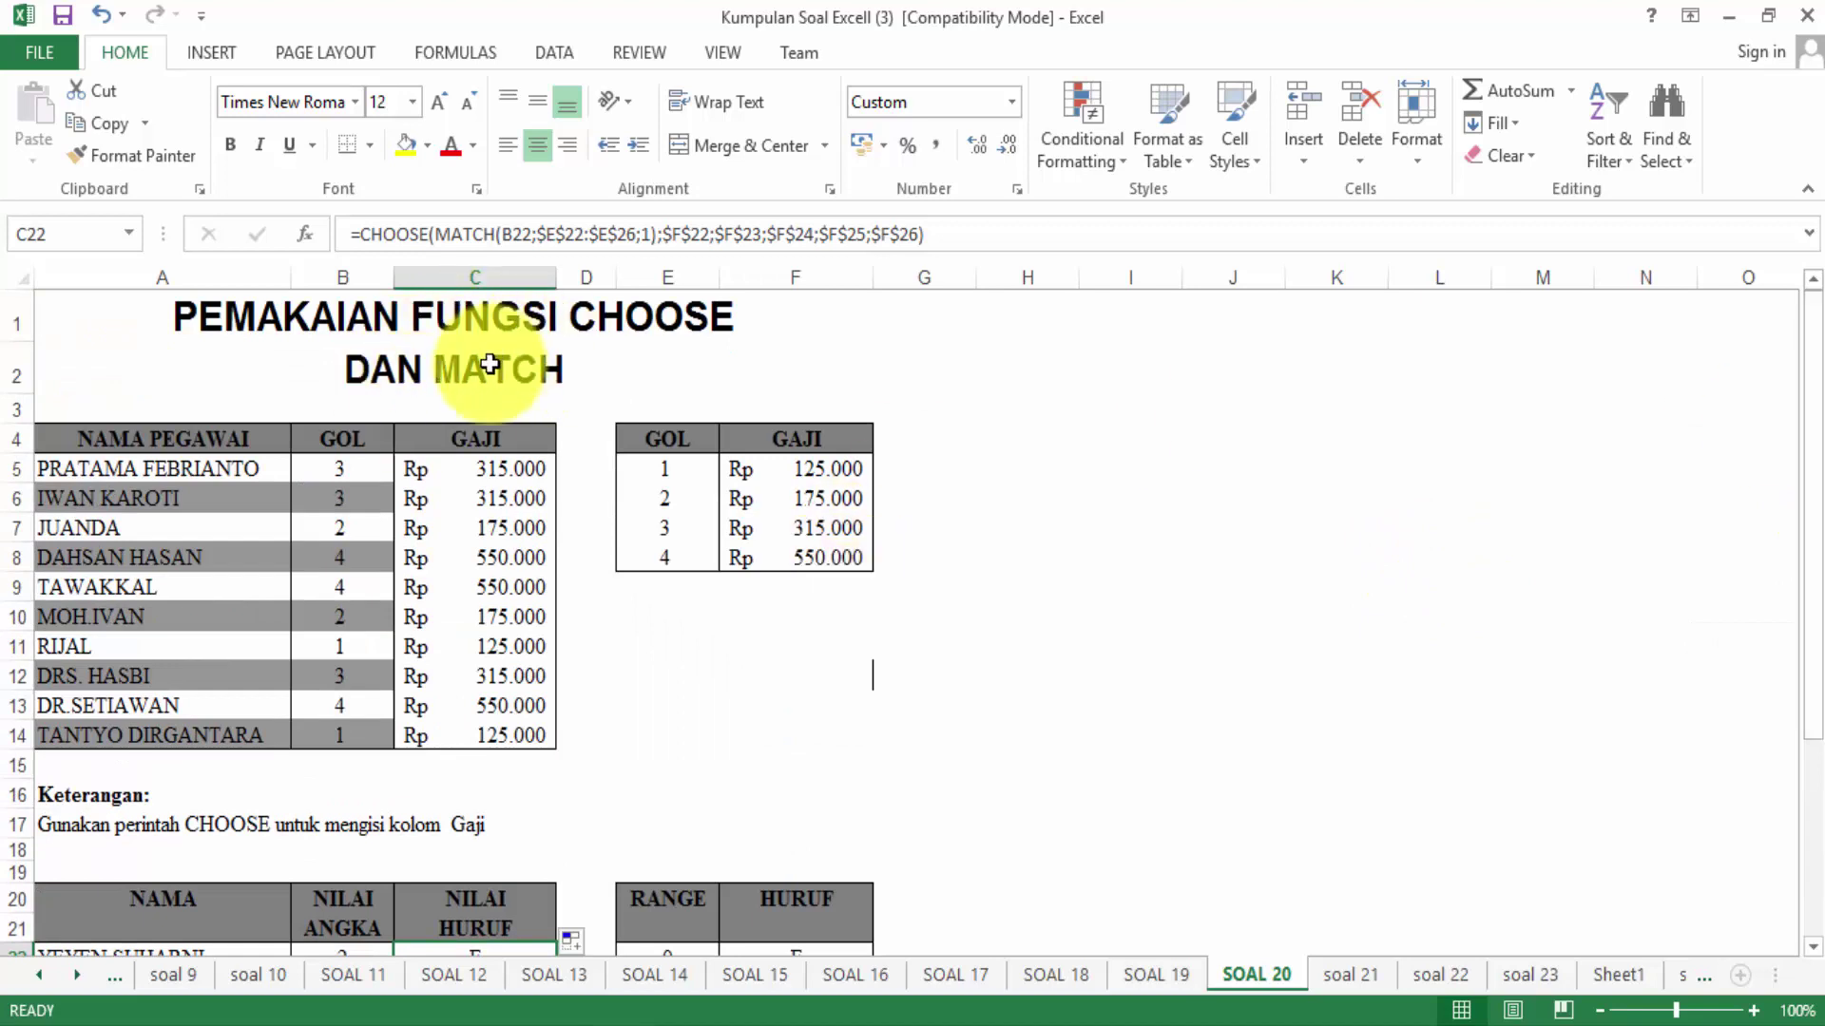